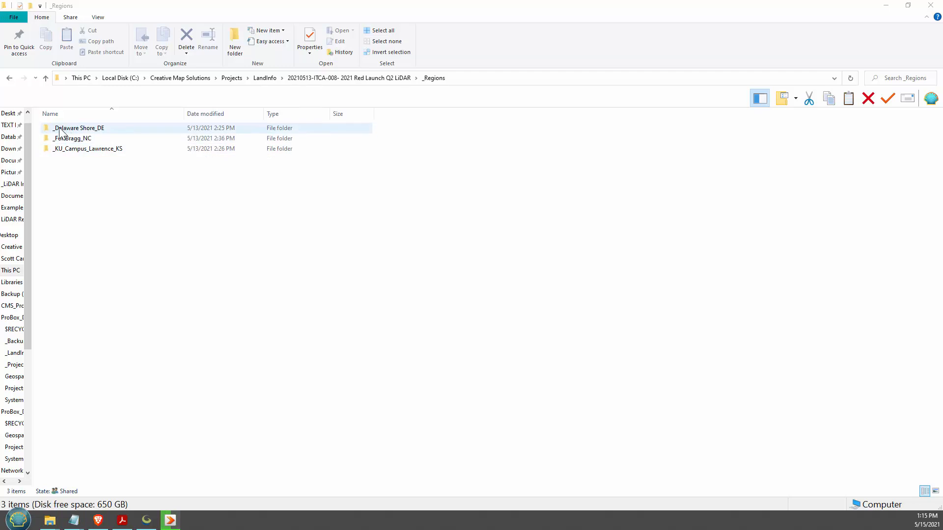
Look through the contents of the _Delaware Shore_DE folder and its parent _Regions folder
double_click(64, 129)
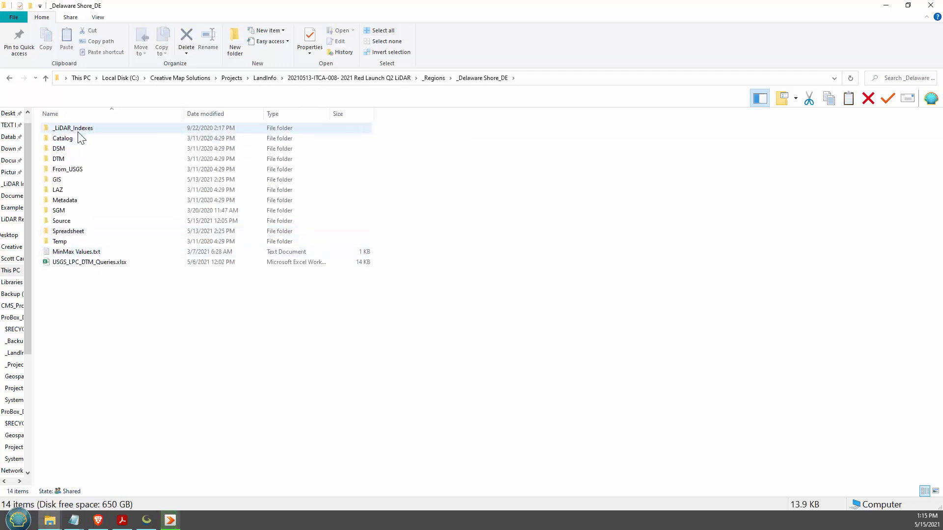
click(432, 79)
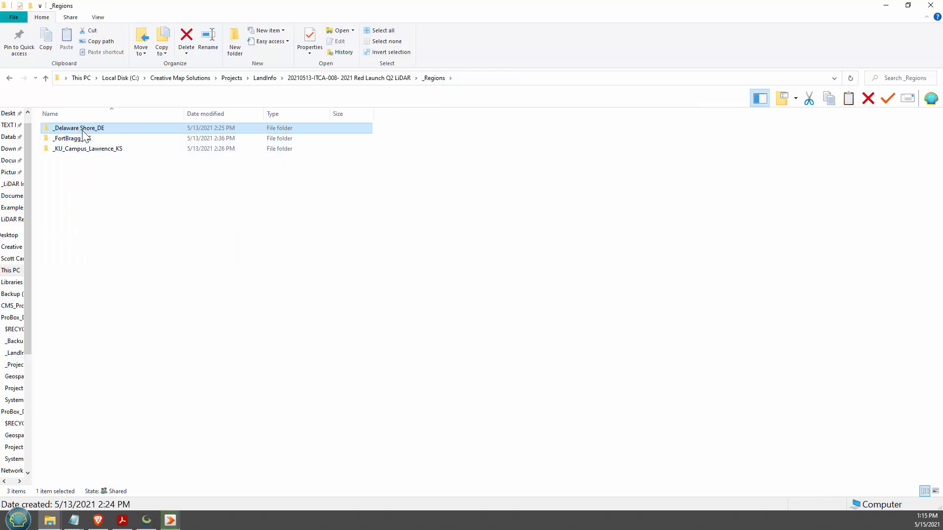
double_click(97, 133)
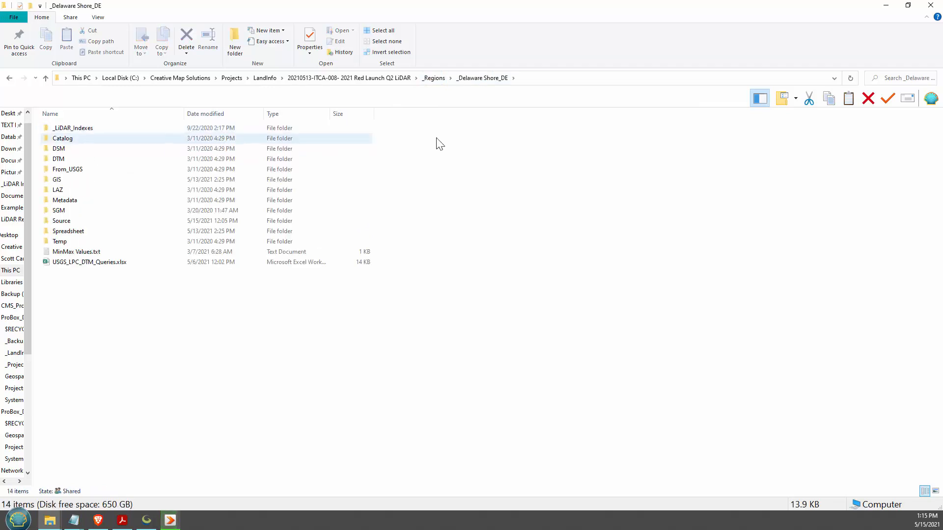
click(434, 79)
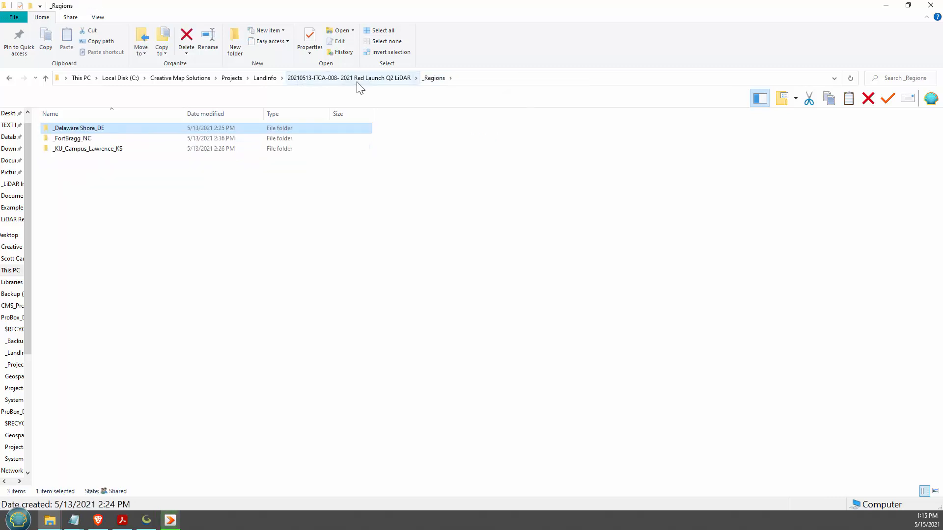
double_click(103, 129)
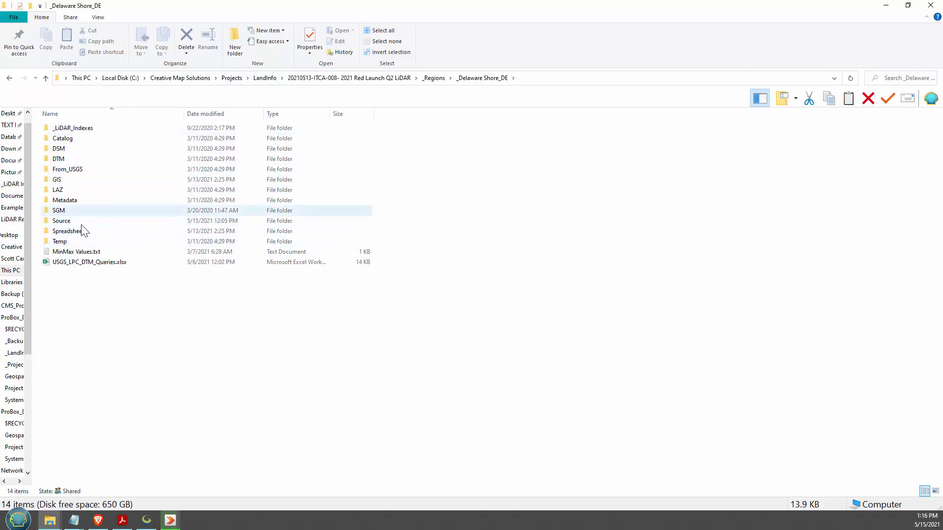
Open the UTM 18 NAD83 folder inside Source, RED DE Shore GapFill, AOIs to examine the supplied AOI files
double_click(62, 221)
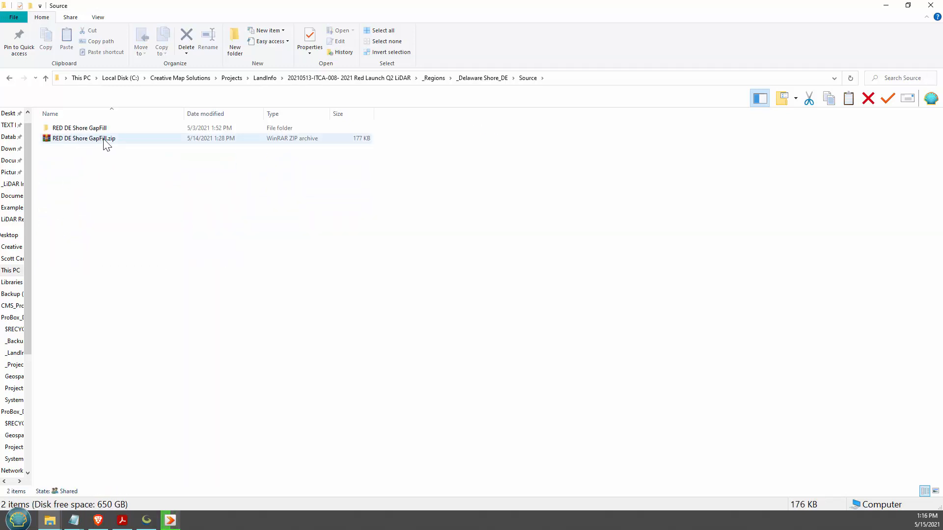
click(483, 78)
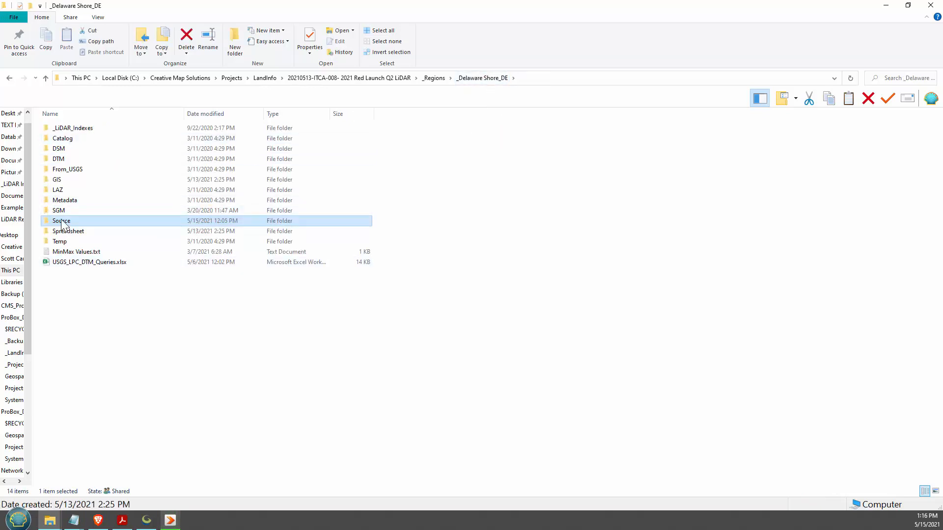
double_click(62, 223)
double_click(63, 127)
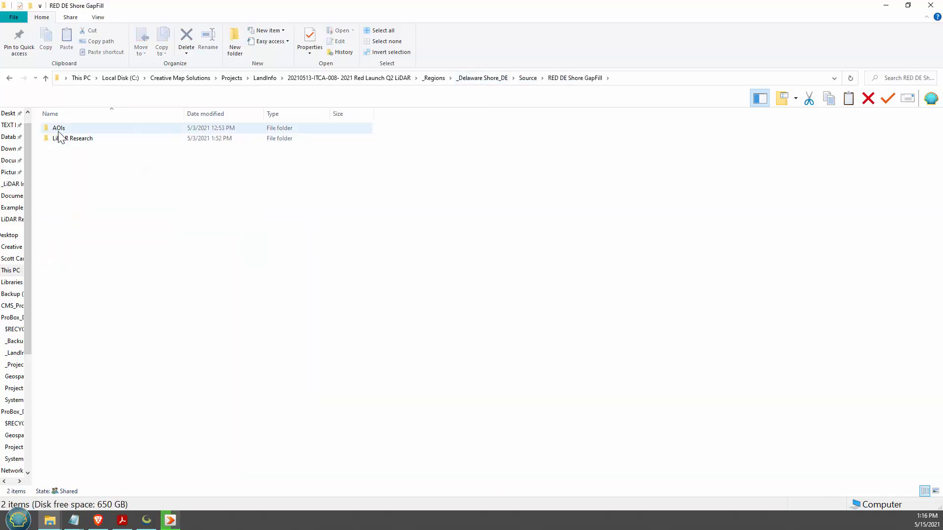
double_click(59, 130)
double_click(68, 139)
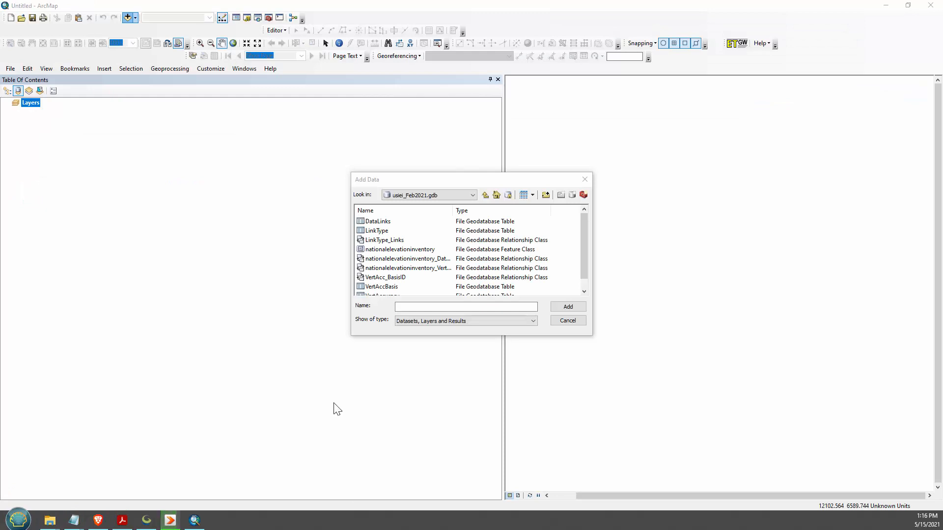
In ArcMap, add the DE Shore EXP z18 2021_04_26 shapefile from the Delaware Shore source AOIs\UTM 18 NAD83 folder to the map
click(427, 195)
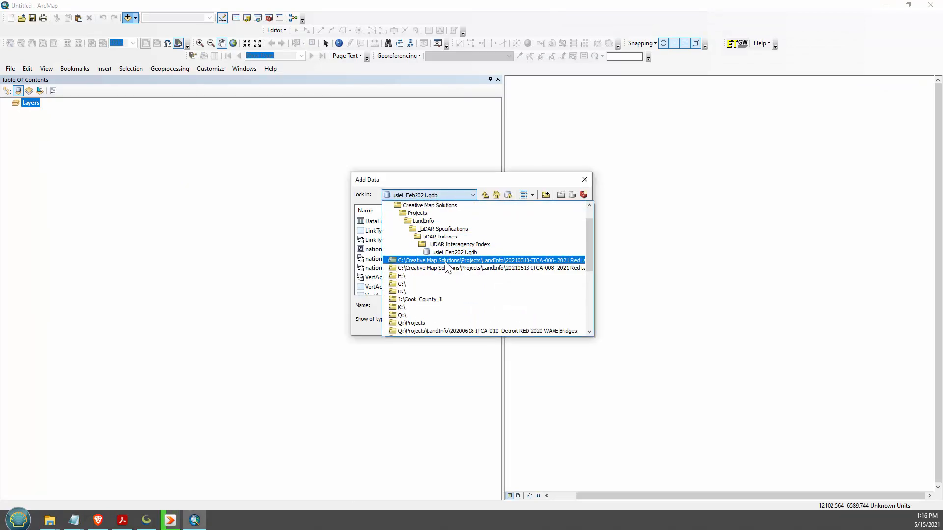
click(452, 260)
click(433, 194)
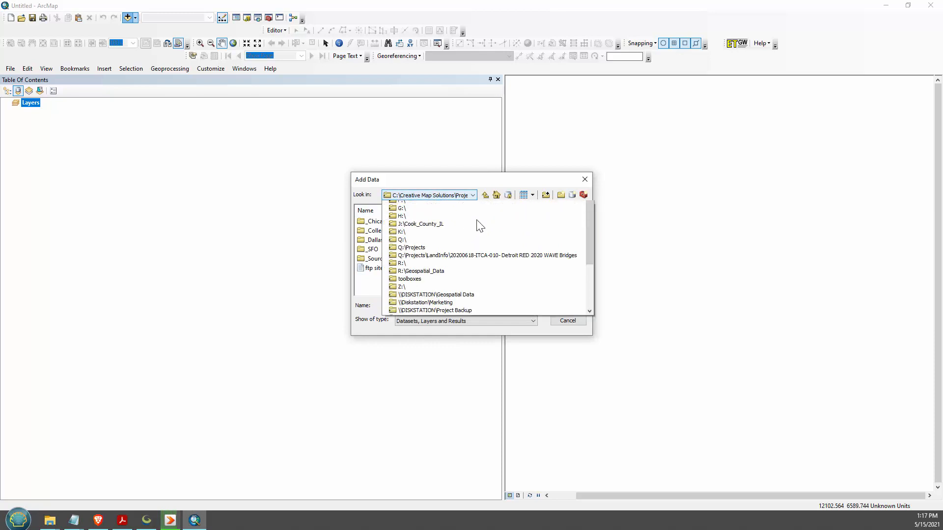
click(478, 212)
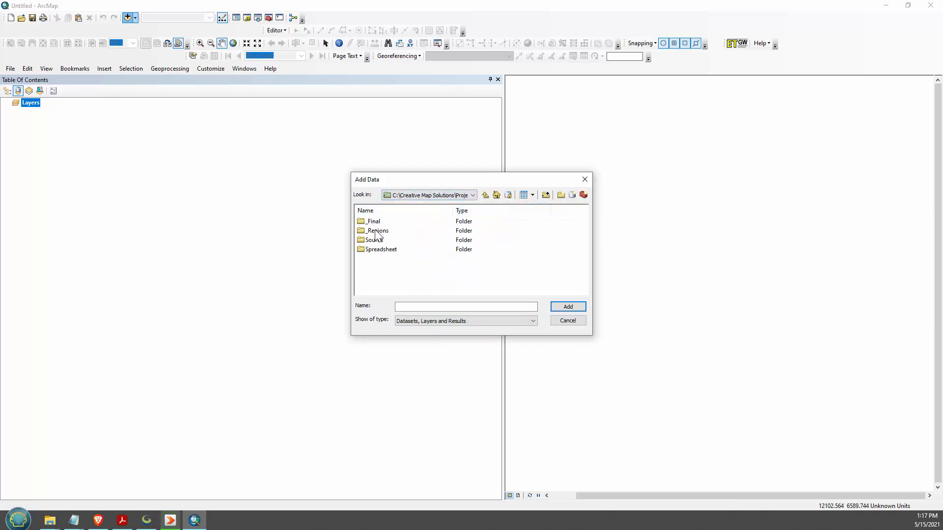
double_click(376, 231)
double_click(388, 224)
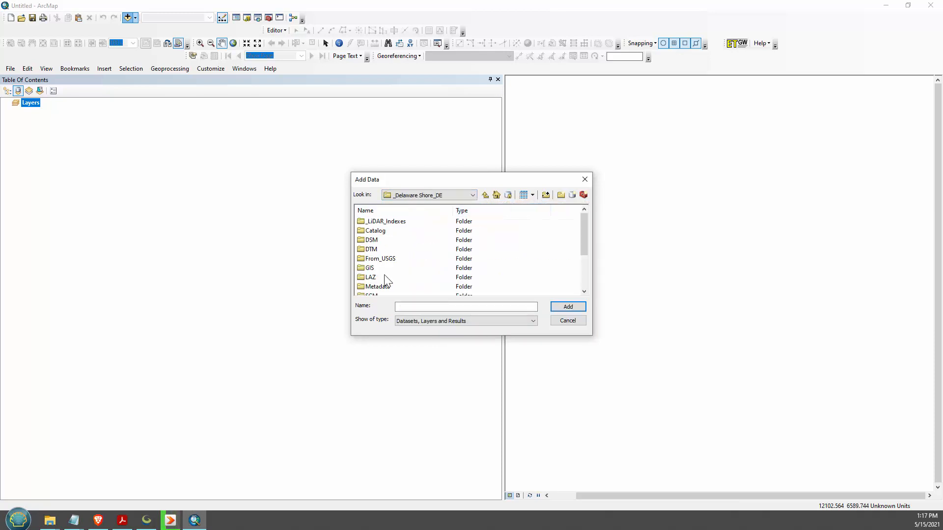
scroll(374, 289, down, 3)
double_click(374, 249)
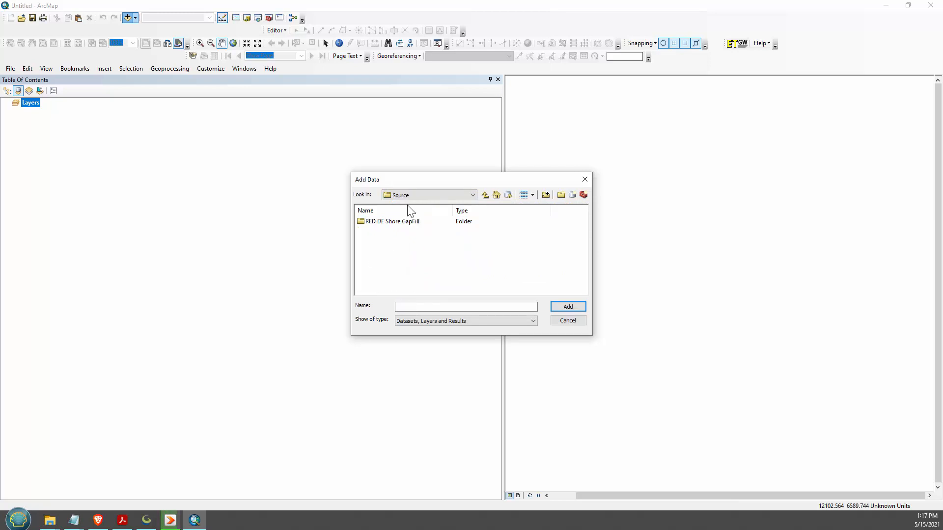
double_click(395, 224)
double_click(371, 226)
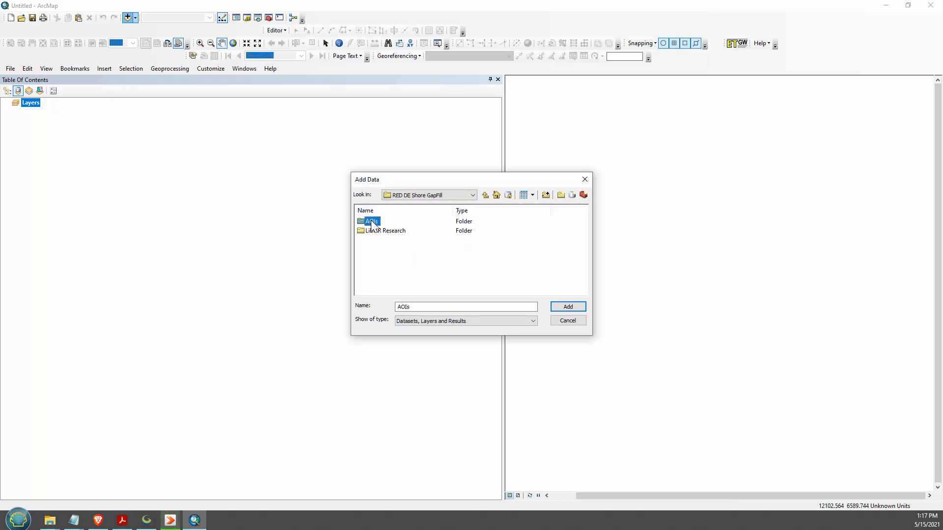
double_click(385, 232)
double_click(383, 224)
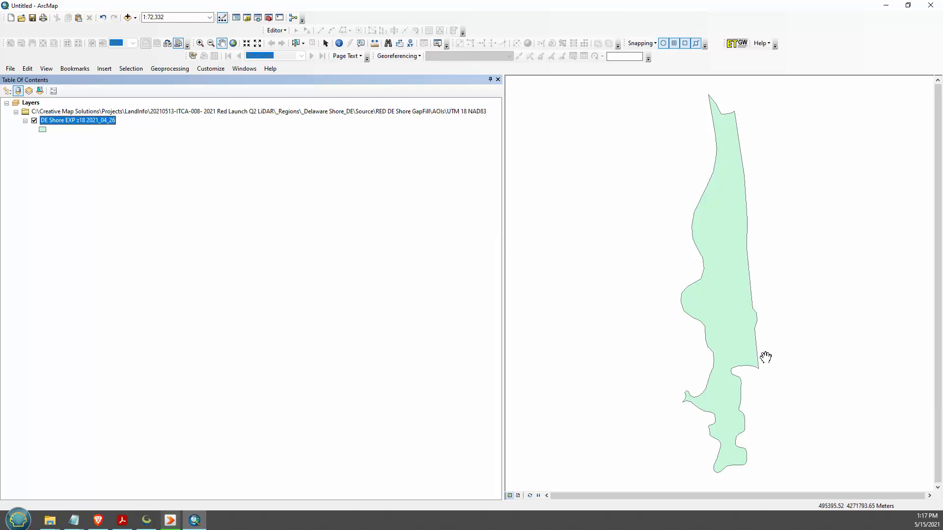
Check the coordinate system in the data frame's properties
right_click(86, 123)
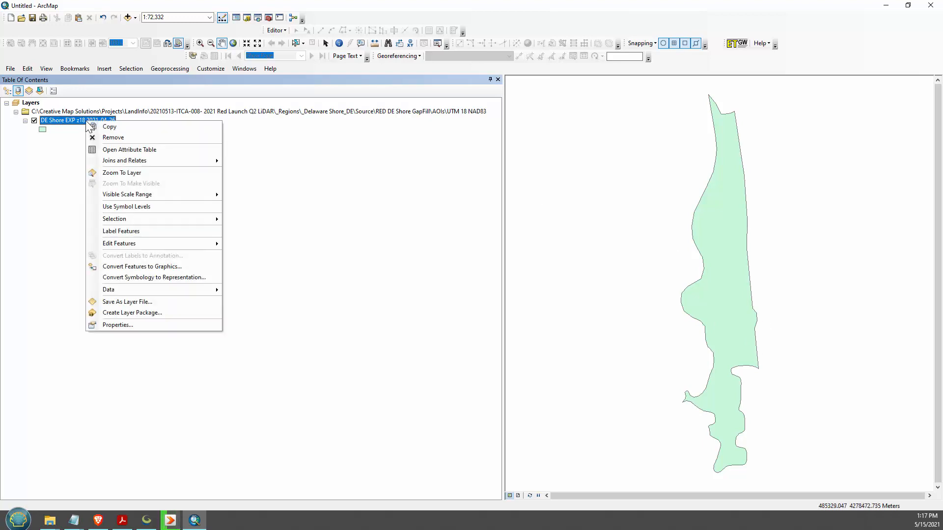
right_click(645, 189)
click(664, 330)
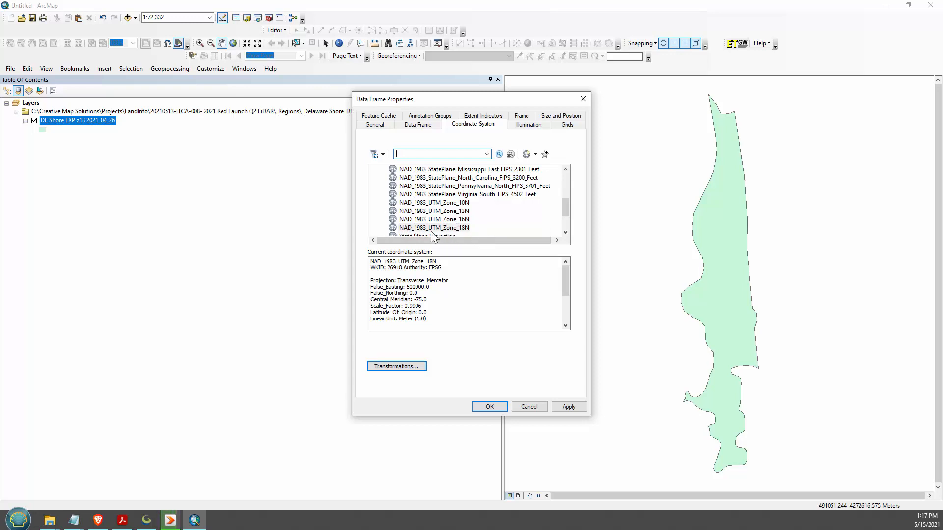
click(482, 408)
Set up an export of the DE Shore EXP layer using the data frame's coordinate system, with _Delaware Shore_DE\GIS\Shps as the output folder
right_click(88, 120)
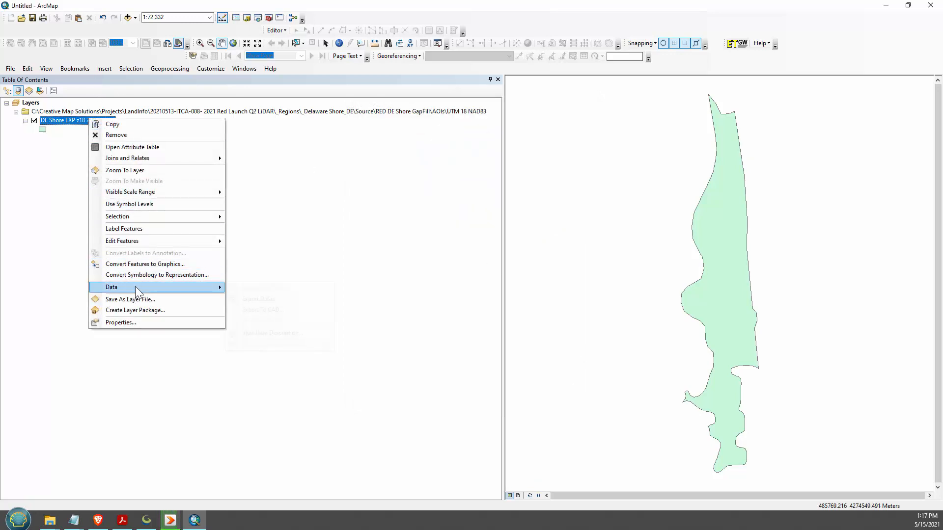
mouse_move(135, 287)
click(255, 298)
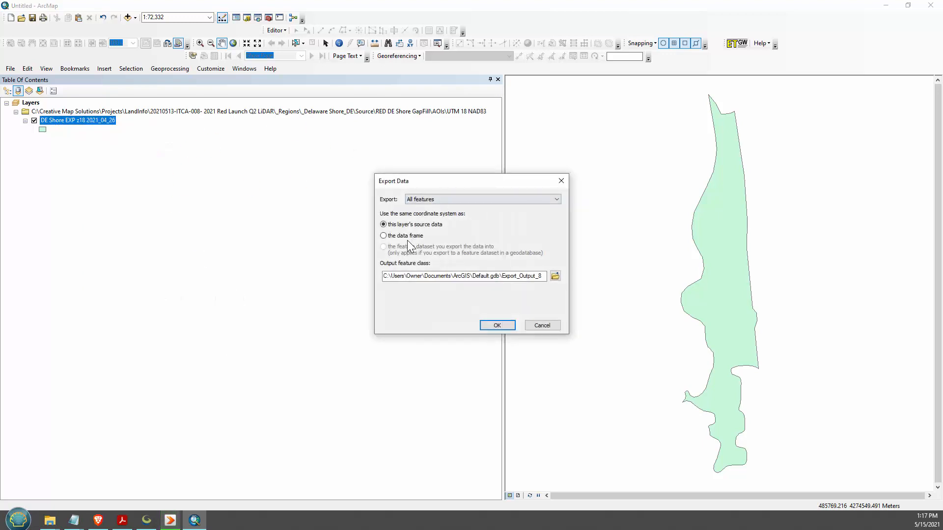
click(555, 277)
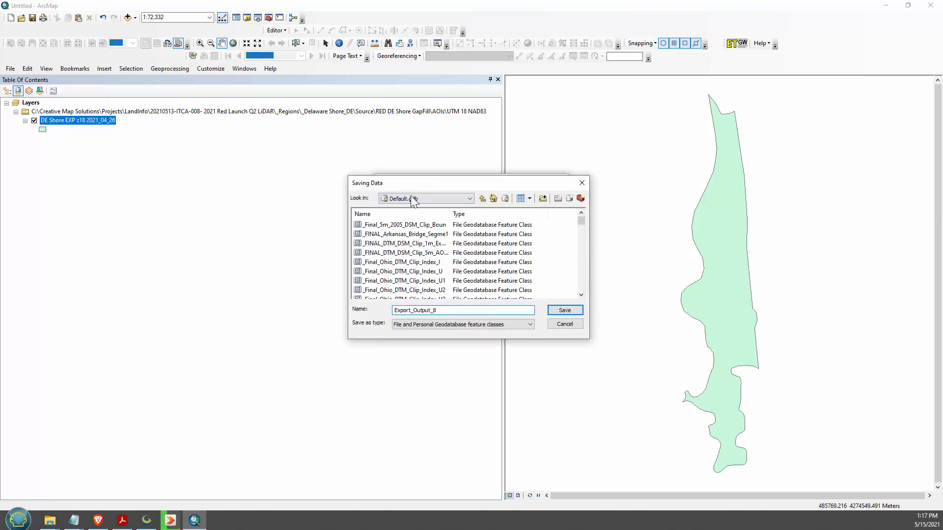
click(422, 198)
click(485, 241)
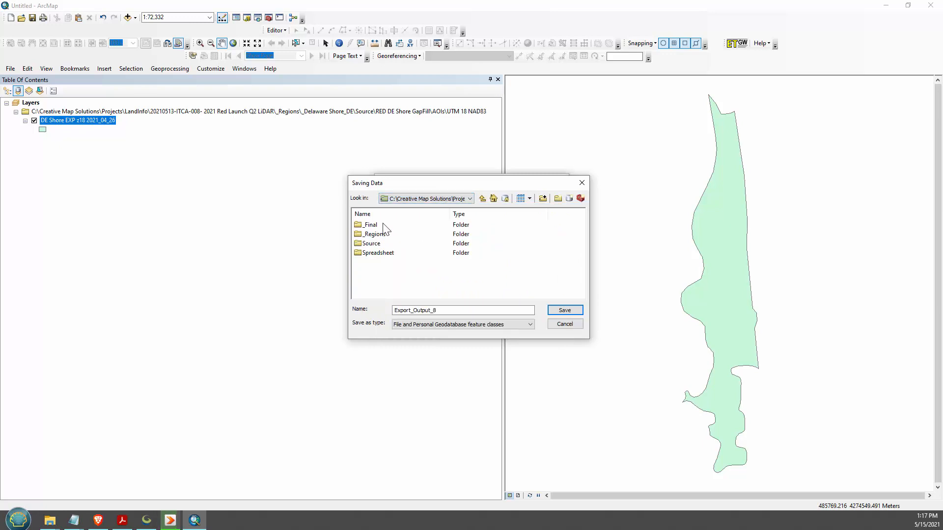
double_click(389, 233)
double_click(390, 226)
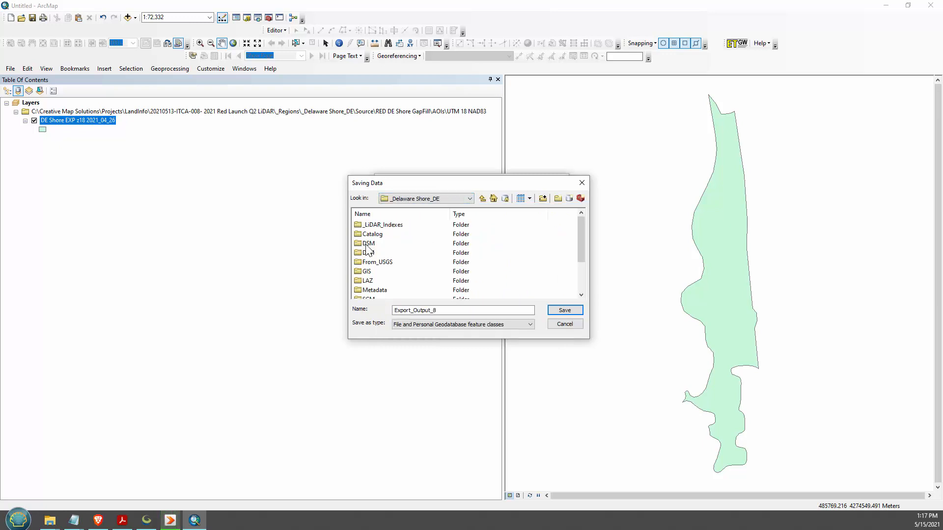
double_click(366, 273)
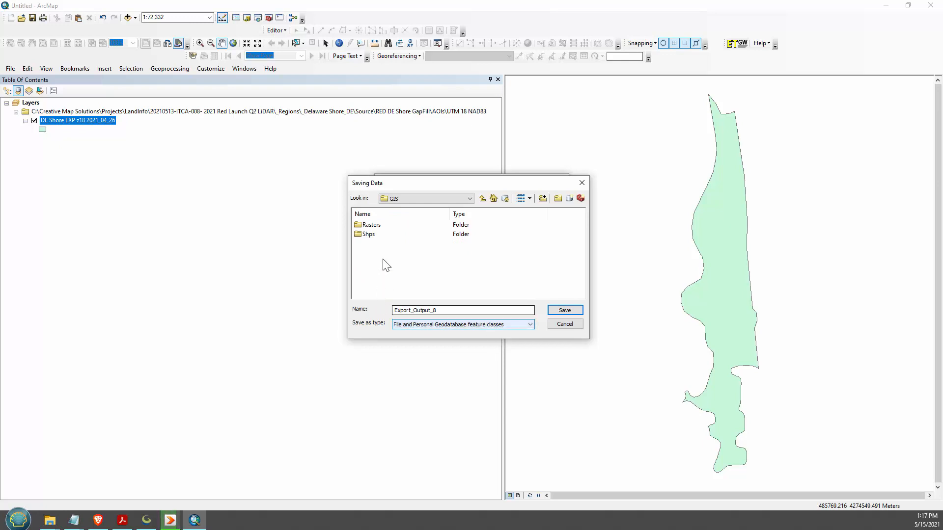
double_click(367, 234)
Export the layer as the shapefile DE_Shore_AOI_Zone17_NAD83_Meters.shp and add it to the map
double_click(475, 310)
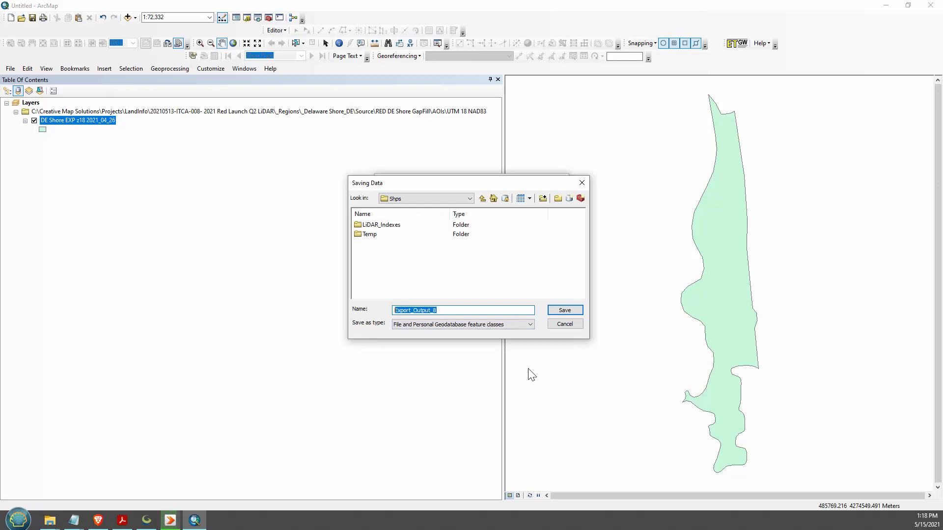
text(D)
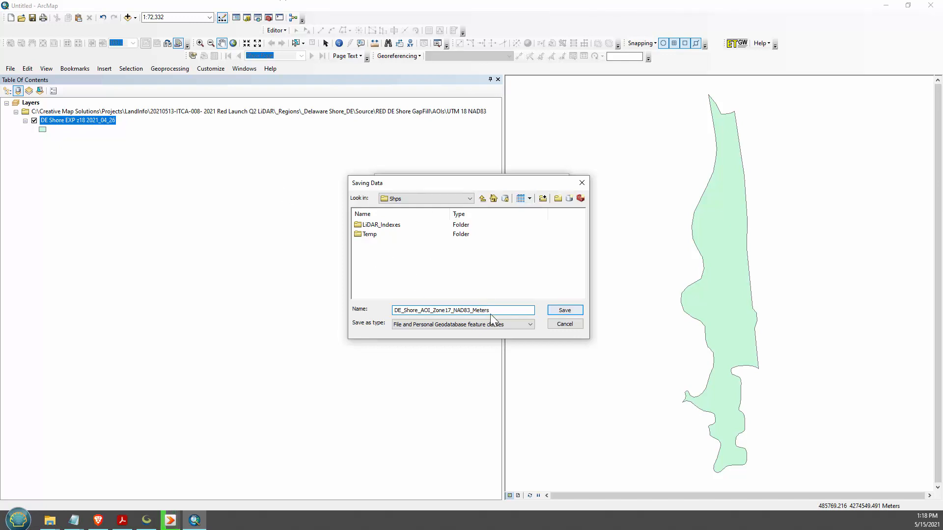
click(565, 310)
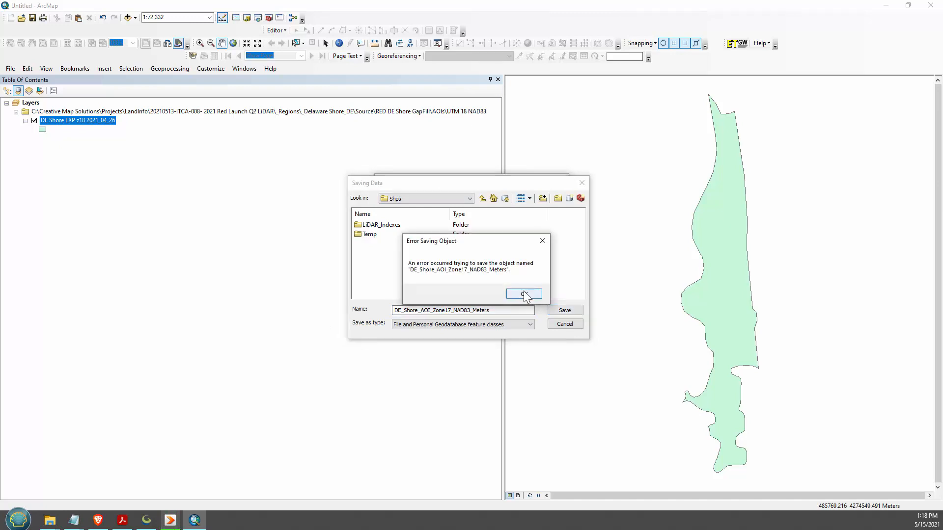
click(527, 296)
click(473, 326)
click(442, 347)
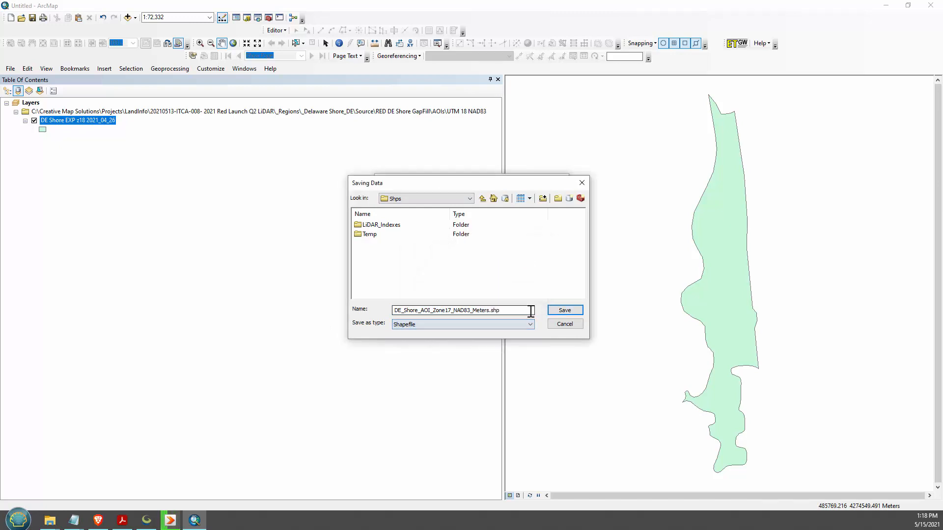
click(565, 310)
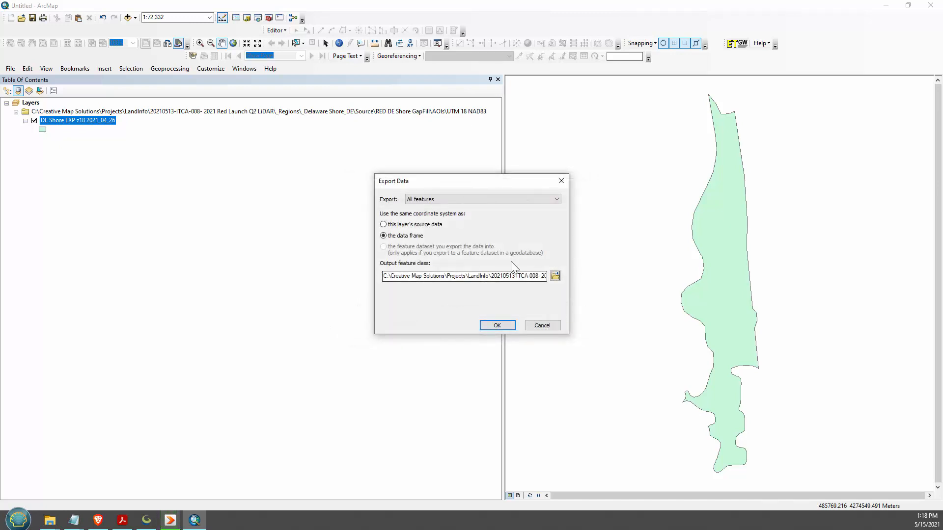
click(497, 325)
click(502, 295)
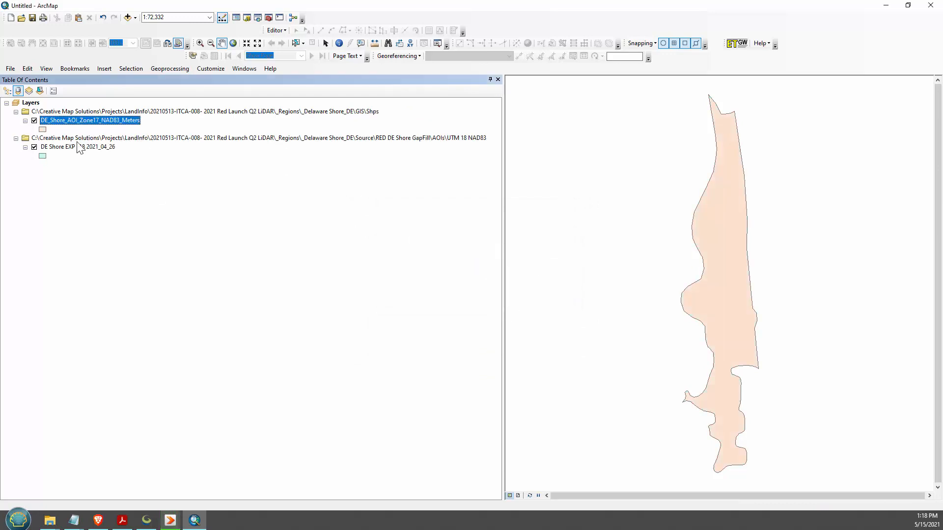
Remove the original DE Shore EXP z18 2021_04_26 layer from the map
right_click(87, 138)
click(103, 142)
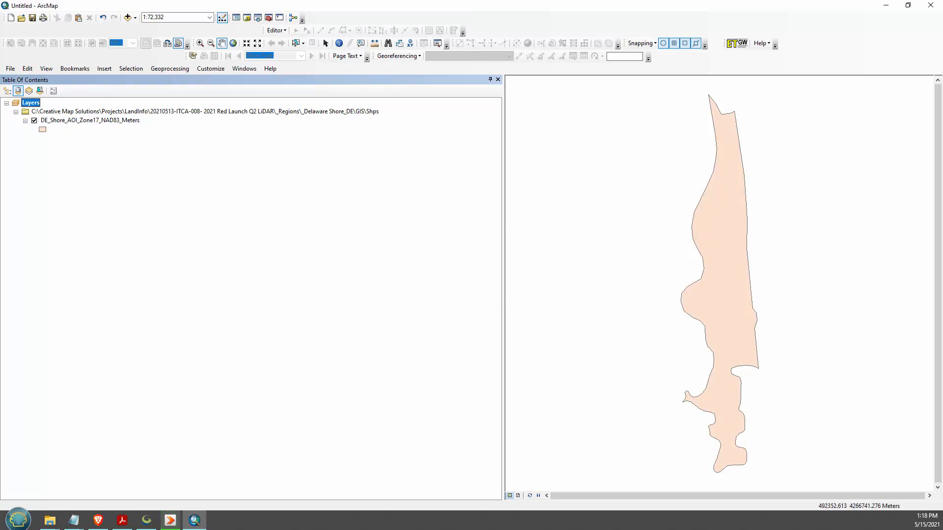
Switch to the File Explorer window of the AOI files and go up to the 2021 Red Launch Q2 LiDAR project folder
mouse_move(49, 520)
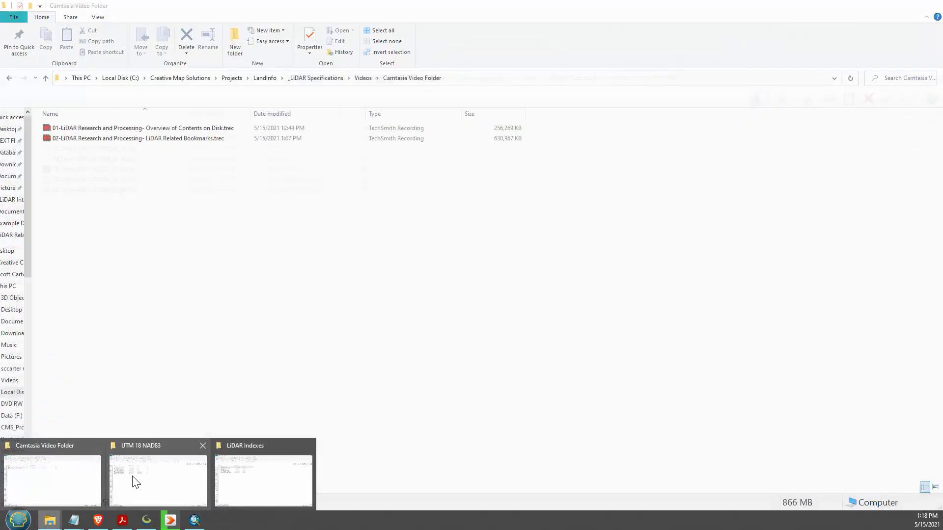
click(136, 482)
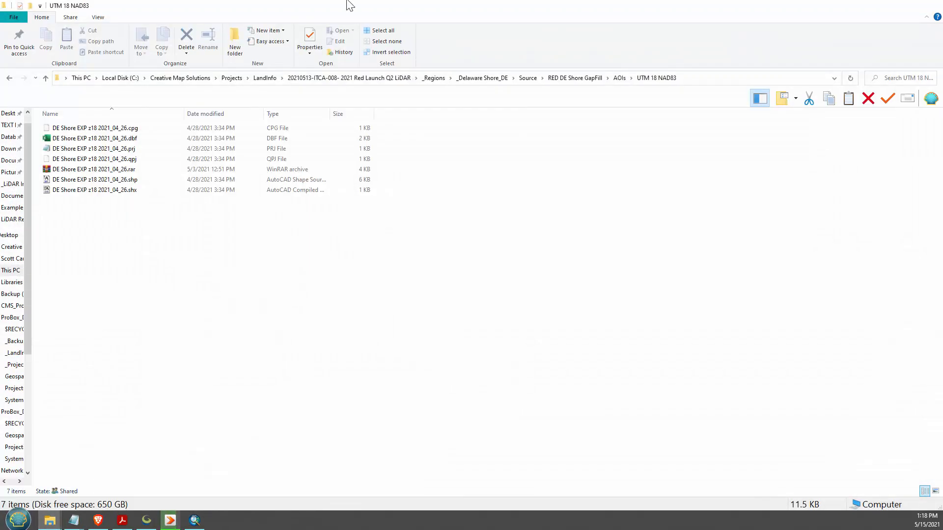
click(390, 81)
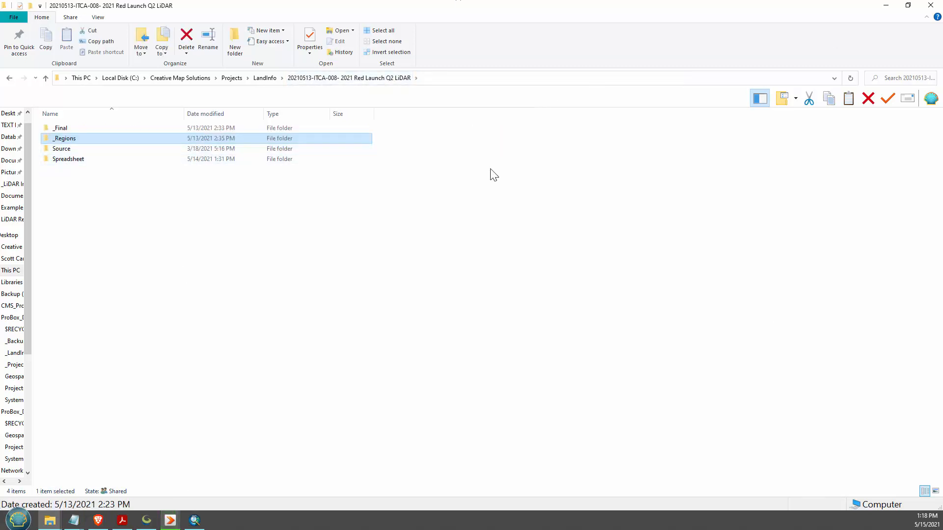
click(359, 76)
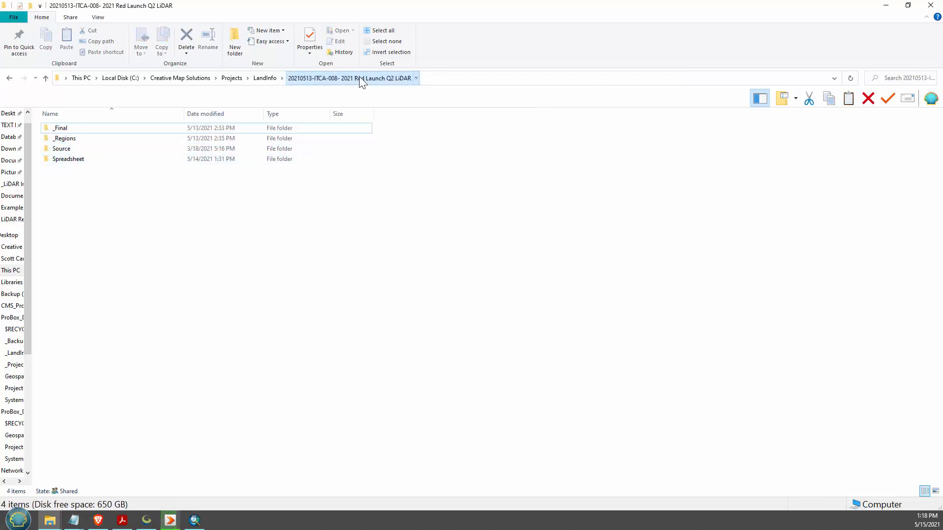
Look through the project's _Final\5m folder, the _FortBragg_NC and _KU_Campus_Lawrence_KS folders under _Regions, and the Source folder
double_click(60, 128)
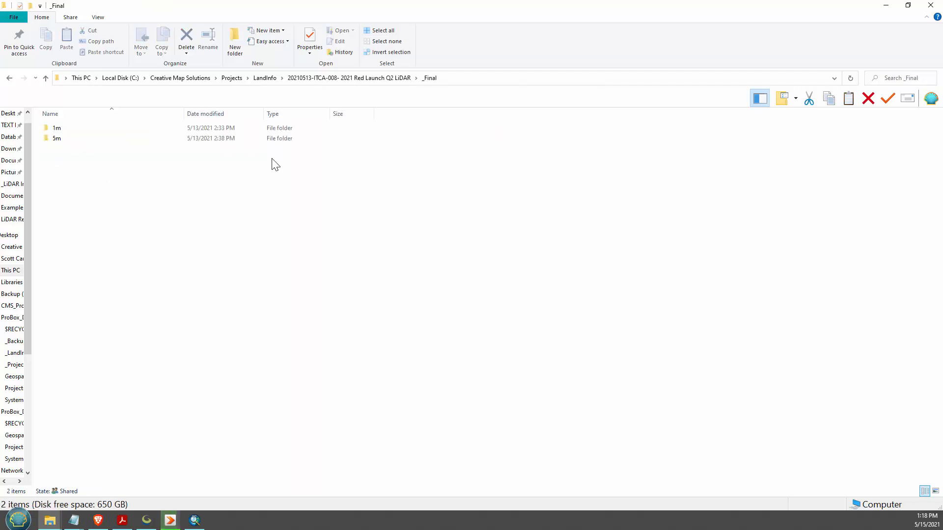
double_click(61, 139)
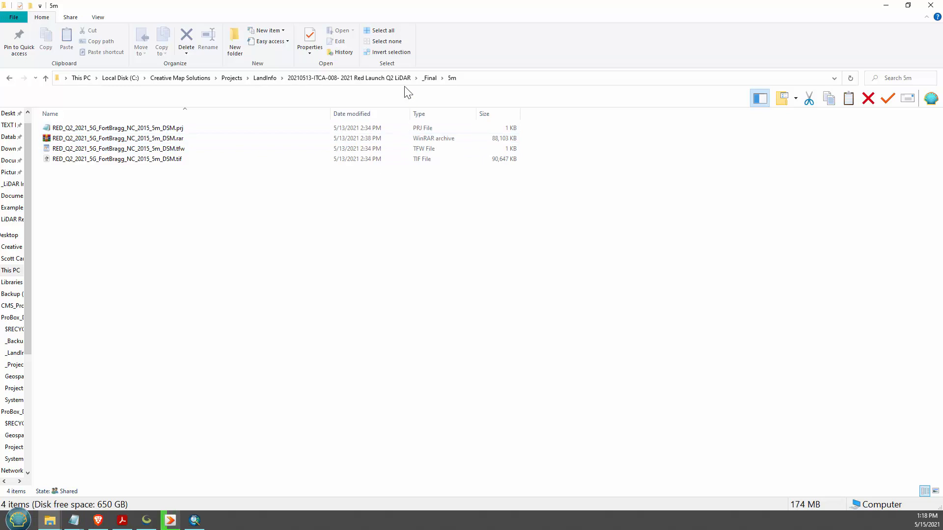
click(375, 78)
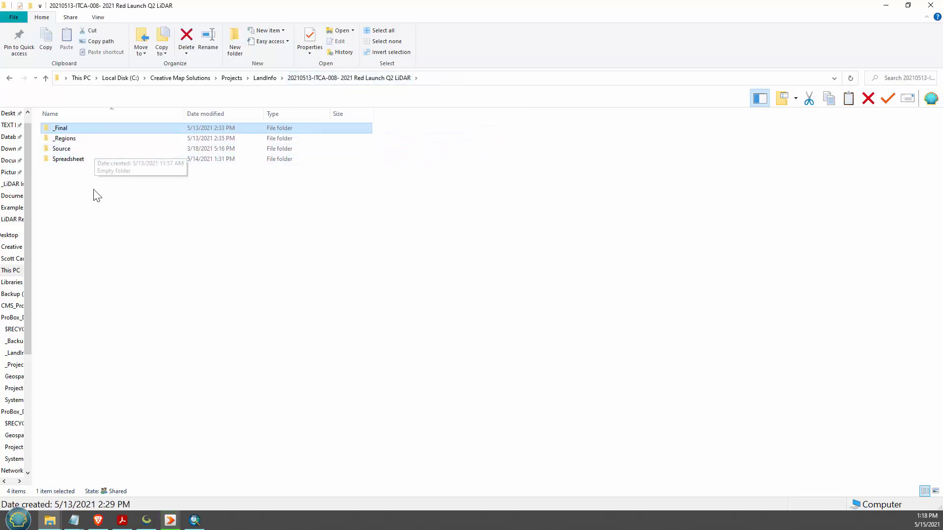
double_click(69, 139)
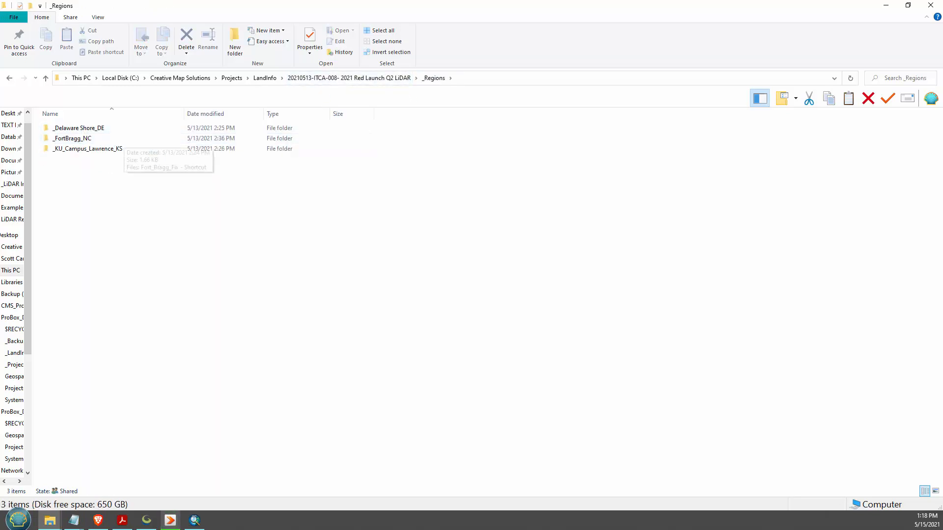
double_click(87, 139)
click(427, 78)
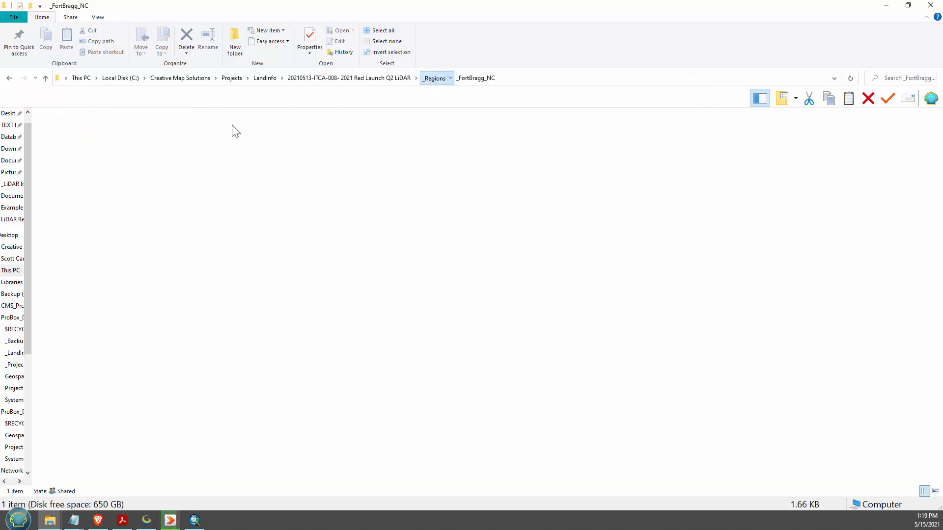
double_click(91, 149)
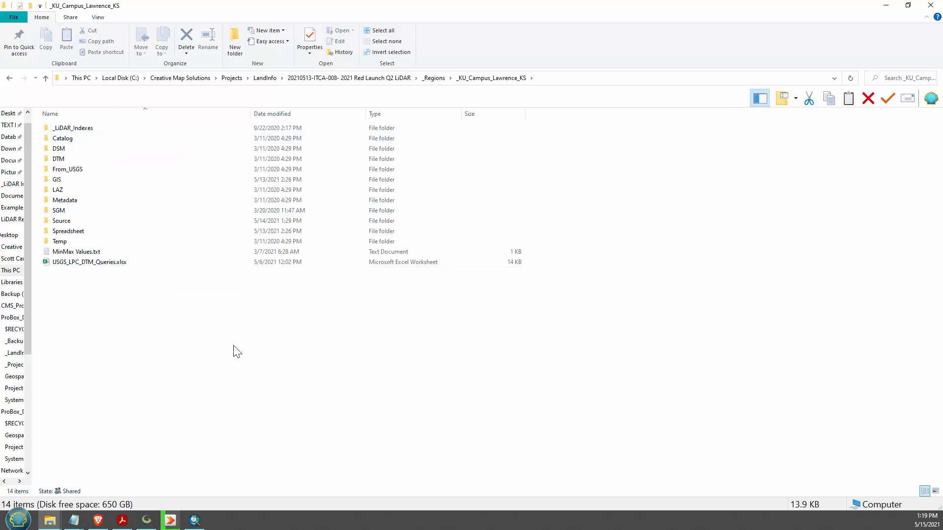
click(439, 80)
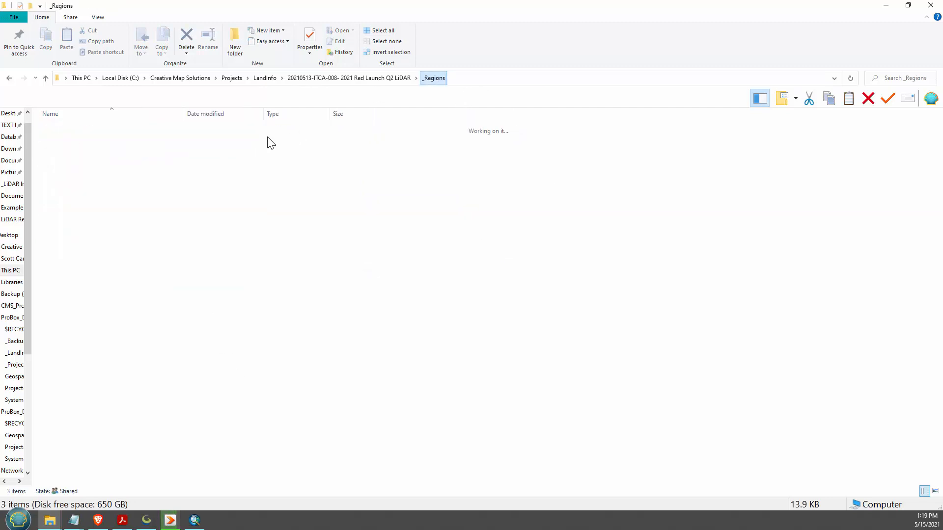
click(373, 80)
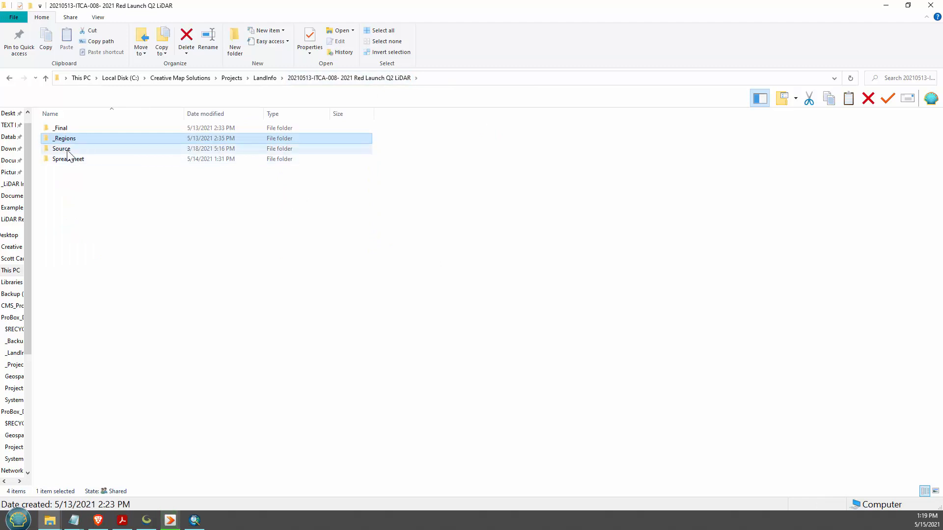
key(Down)
key(Return)
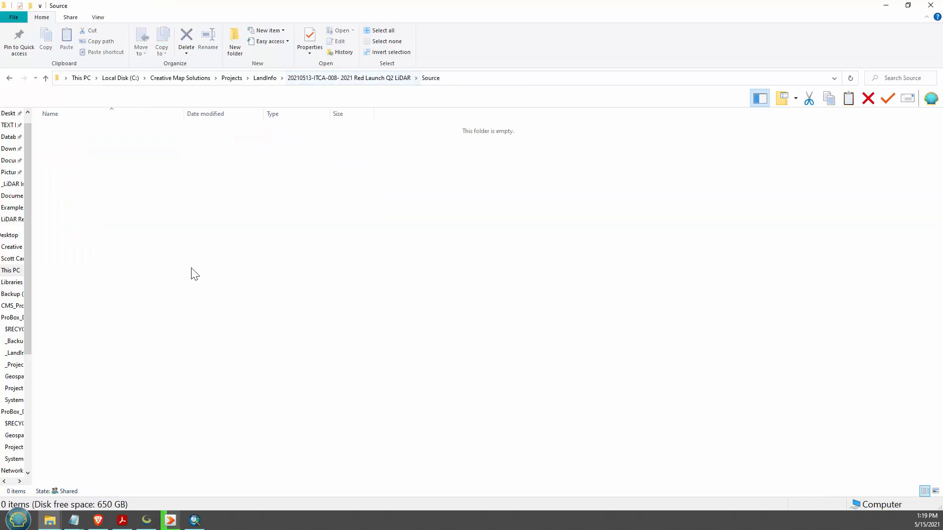
click(314, 79)
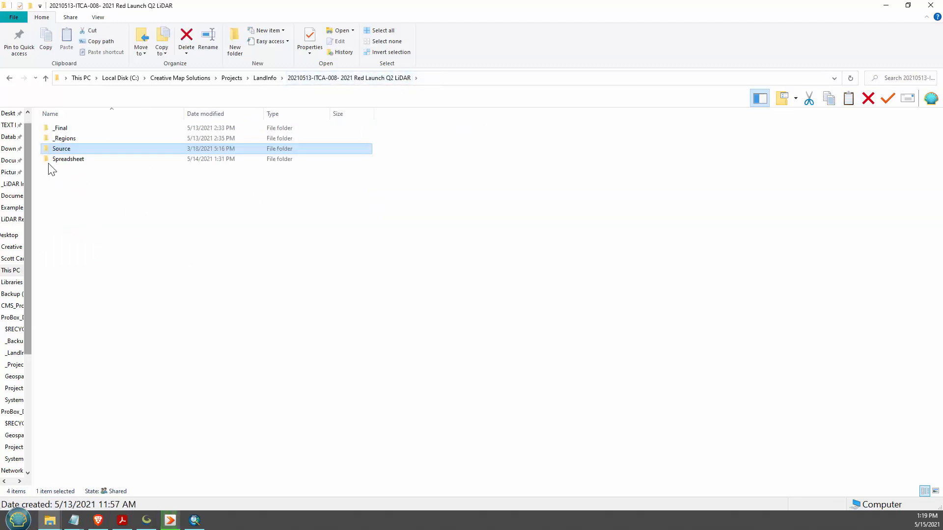
Open 2021 RED Launch Q2- LiDAR 1m INVENTORY- Example Worksheet.xlsx from the project's Spreadsheet folder and select Delaware Shore's ZONE cell
click(63, 160)
double_click(64, 161)
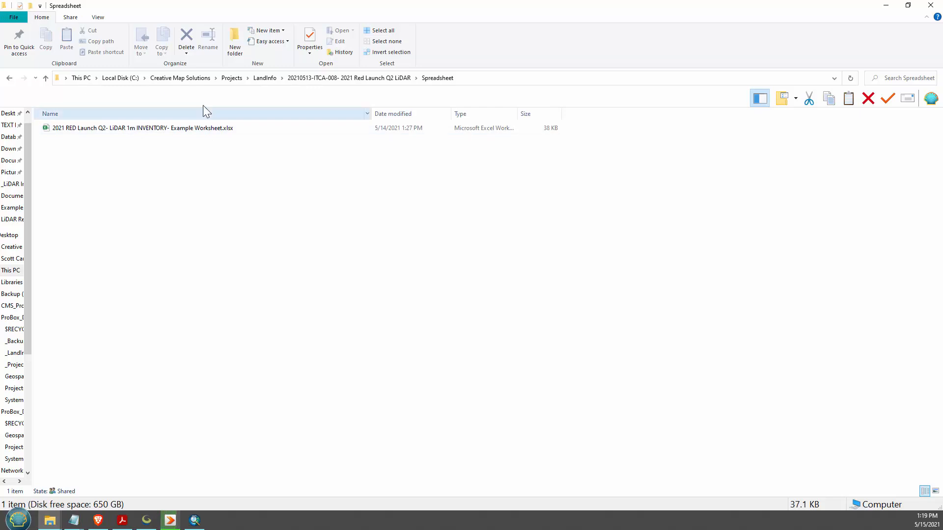
double_click(130, 130)
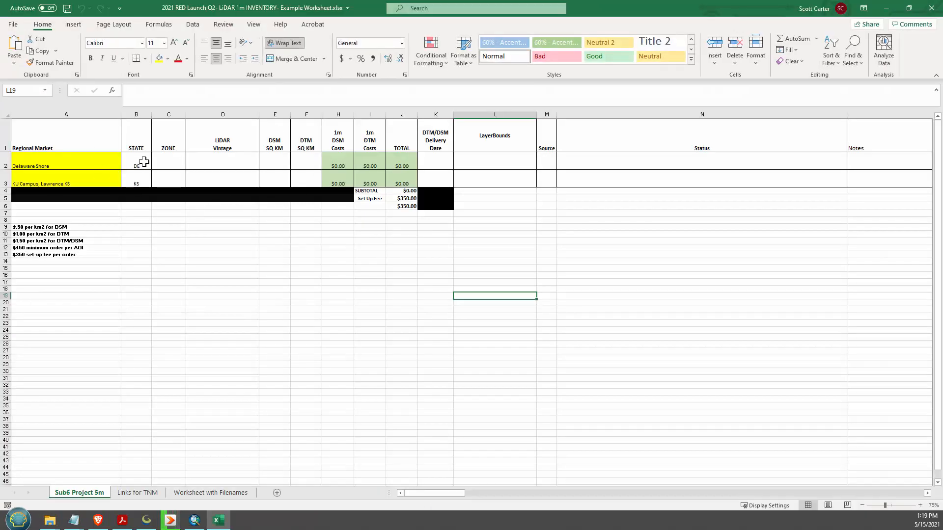
click(168, 169)
Switch to ArcMap and check the data frame's current coordinate system for the AOI's UTM zone
click(194, 520)
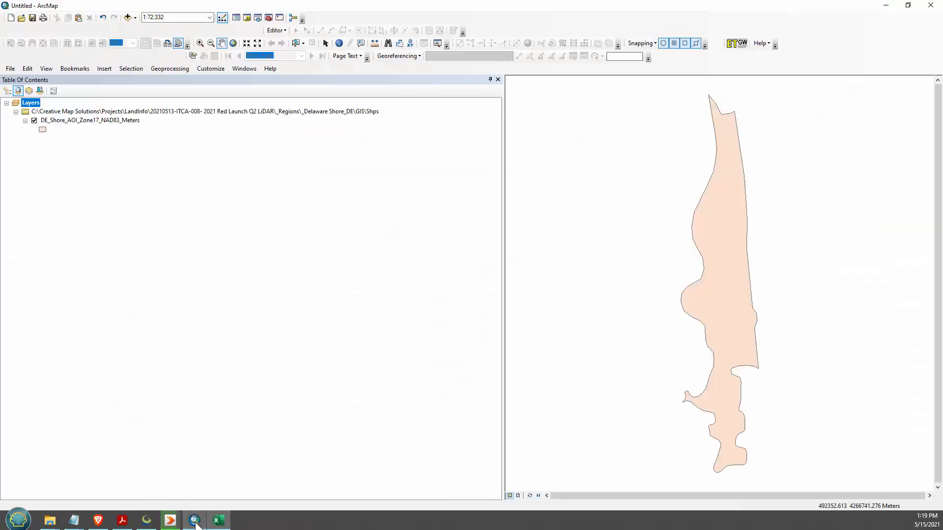
right_click(713, 171)
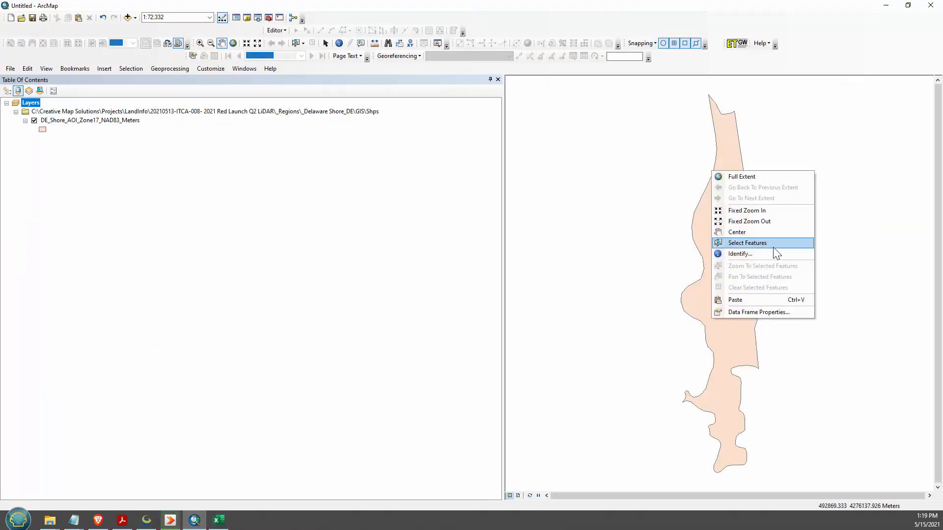
click(753, 313)
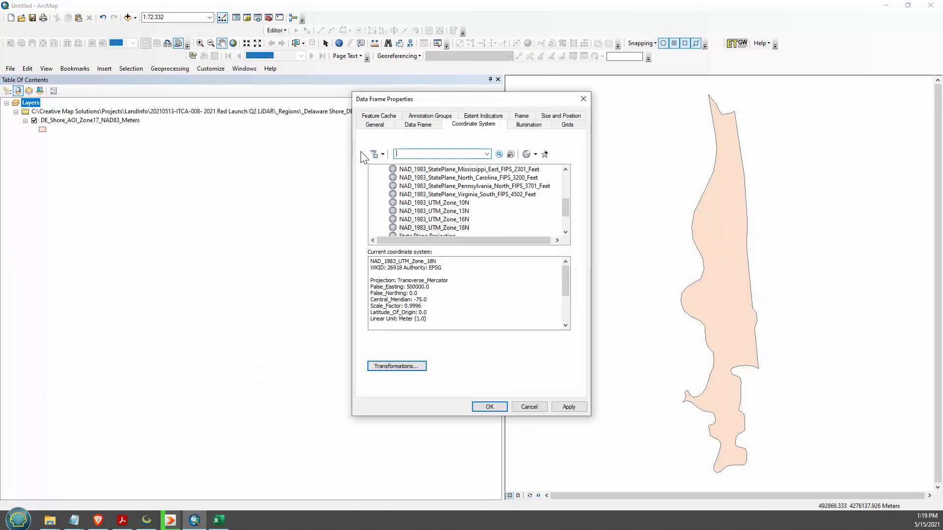
click(528, 407)
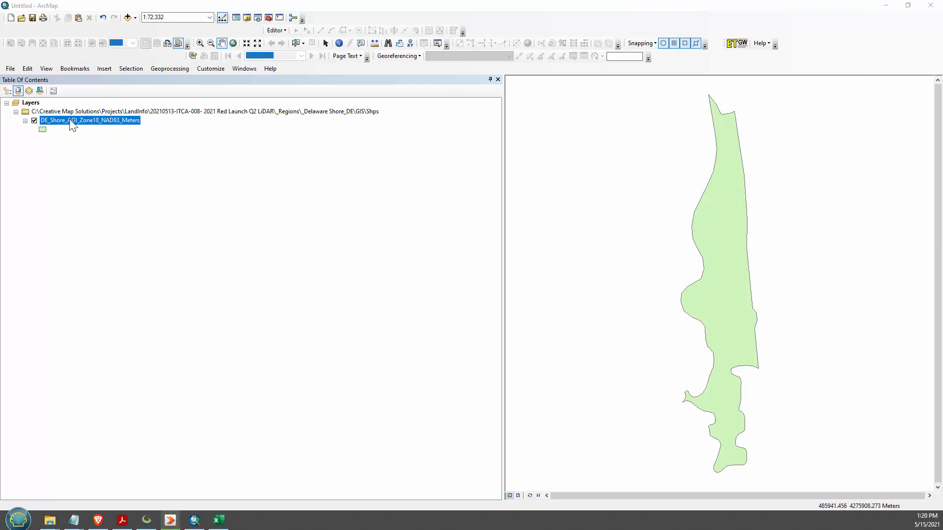
right_click(676, 238)
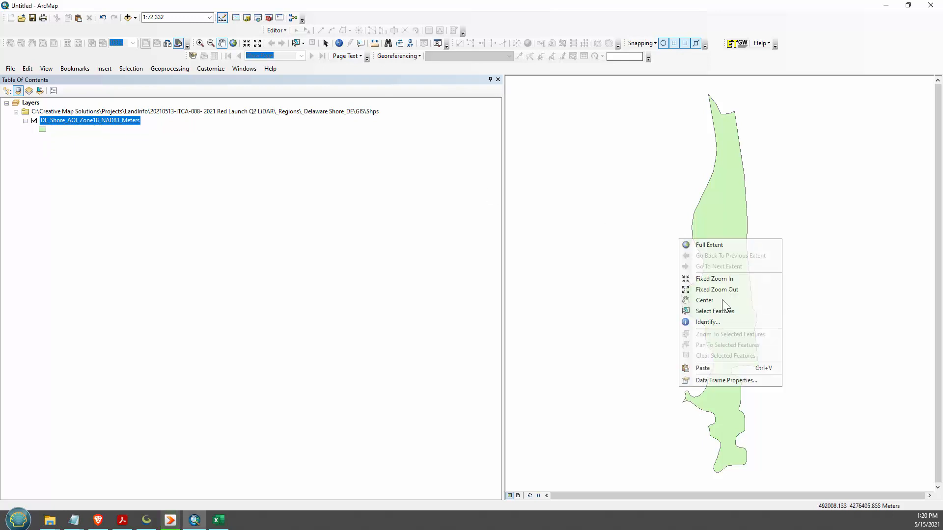
click(724, 378)
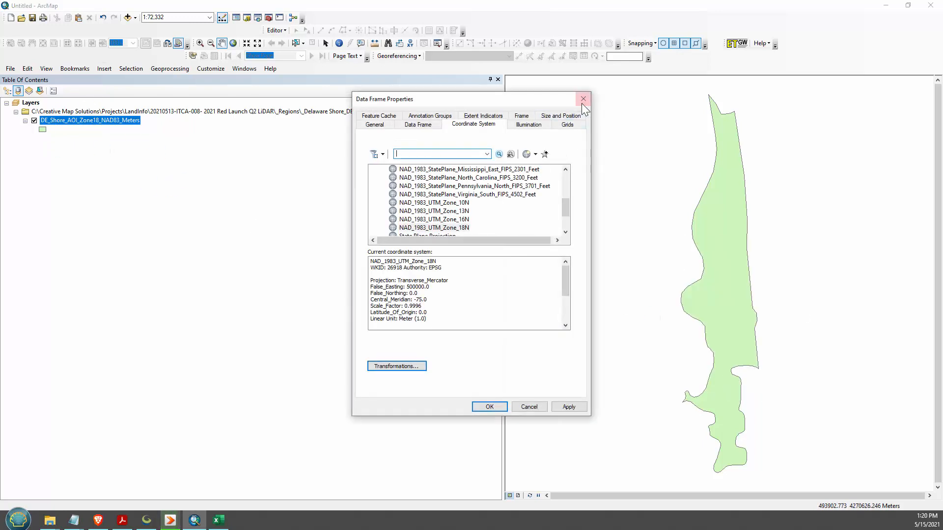
click(580, 98)
Switch to the Excel inventory worksheet and enter 18 as the ZONE for Delaware Shore
click(219, 520)
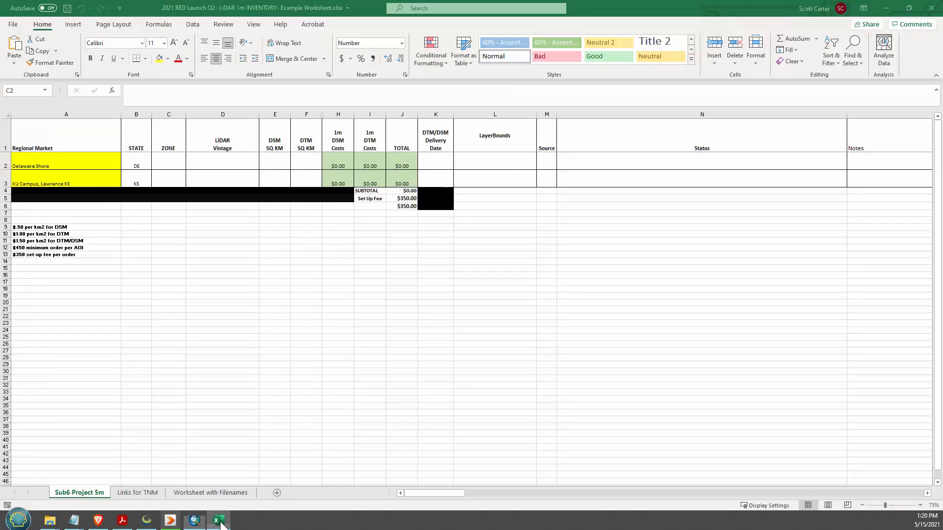
click(202, 241)
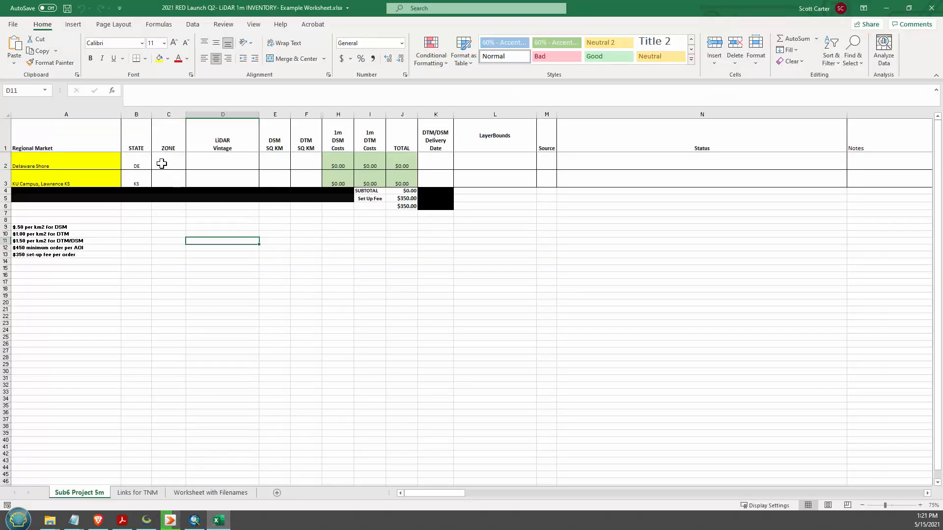
click(162, 164)
text(18)
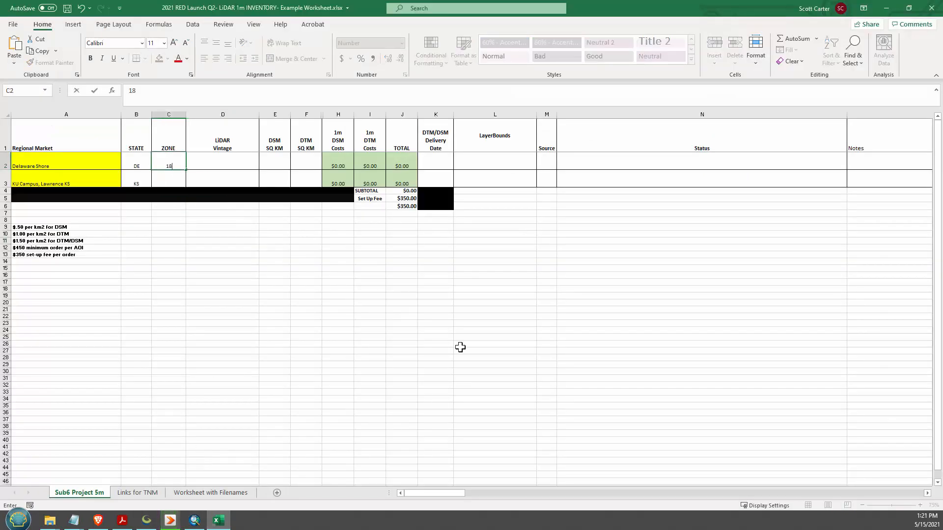
key(Tab)
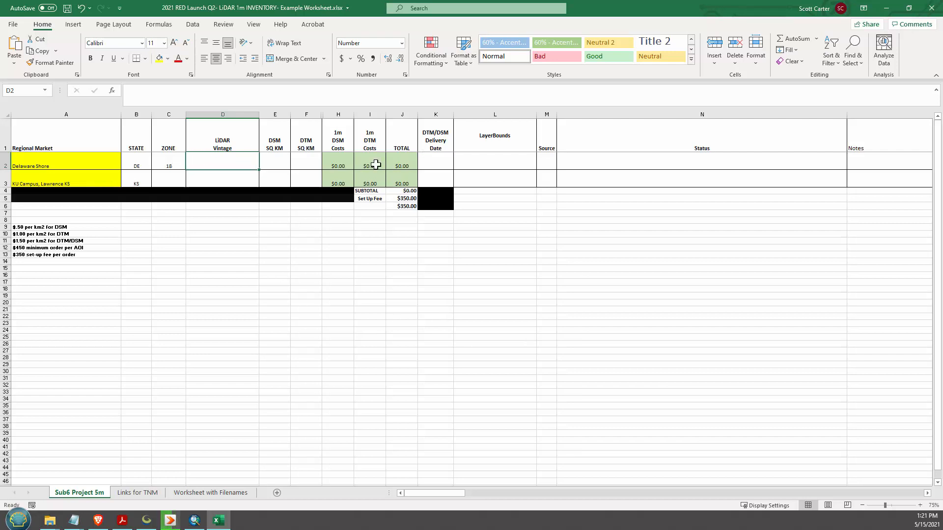
Select Delaware Shore's DSM SQ KM cell, then switch to ArcMap and open the attribute table of DE_Shore_AOI_Zone18_NAD83_Meters
click(370, 357)
click(277, 165)
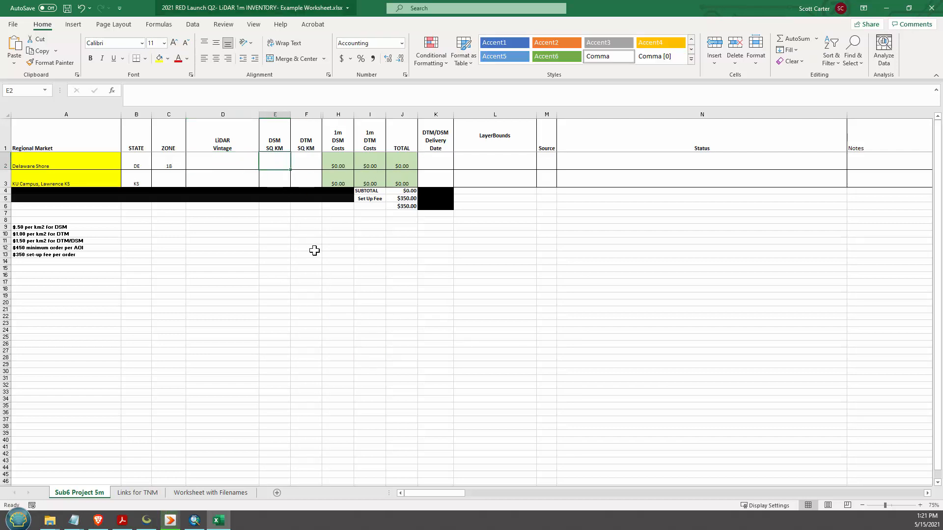
click(195, 520)
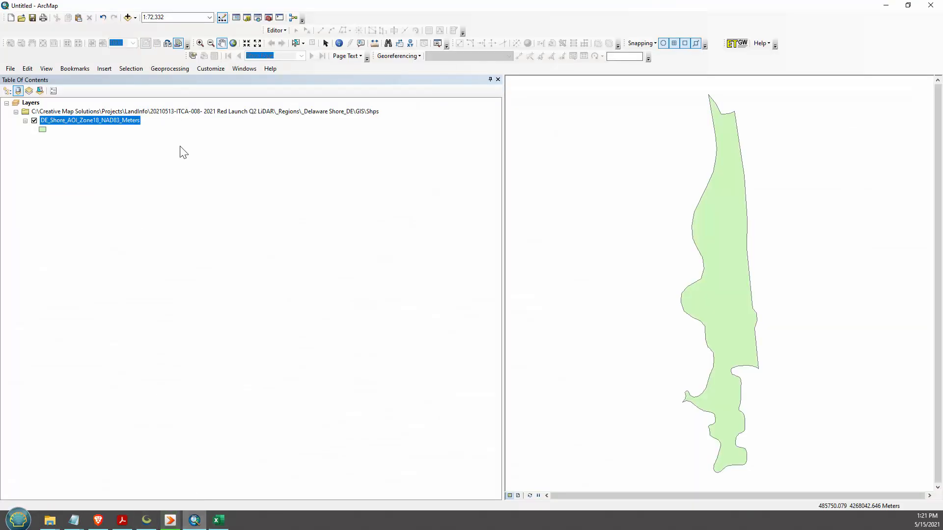
right_click(101, 122)
click(141, 154)
drag(940, 224, 652, 108)
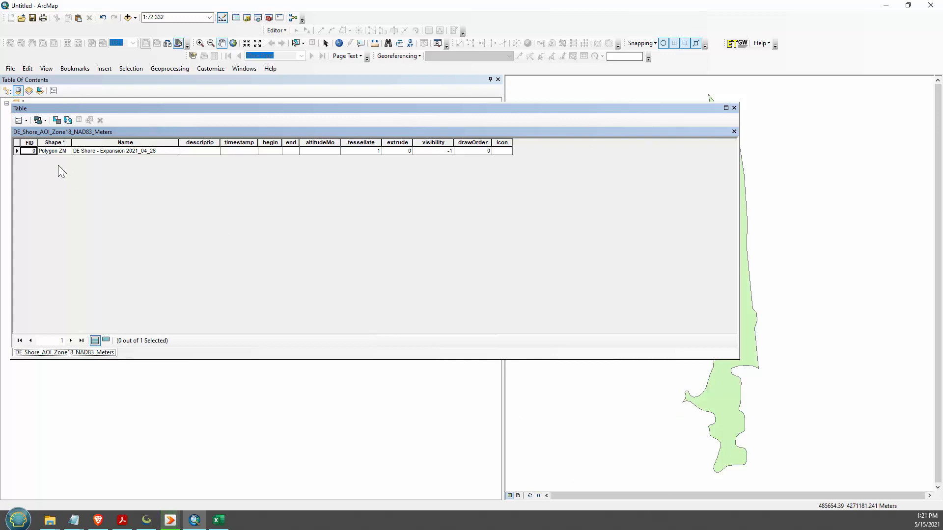
Add a field named SQ_KM of type Double to the AOI's attribute table
click(18, 121)
click(40, 178)
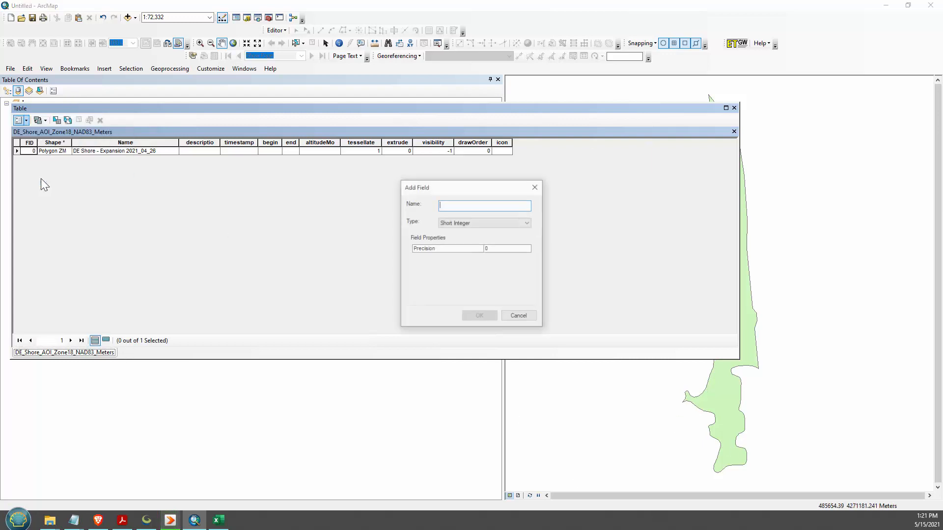
text(SQ_KNM)
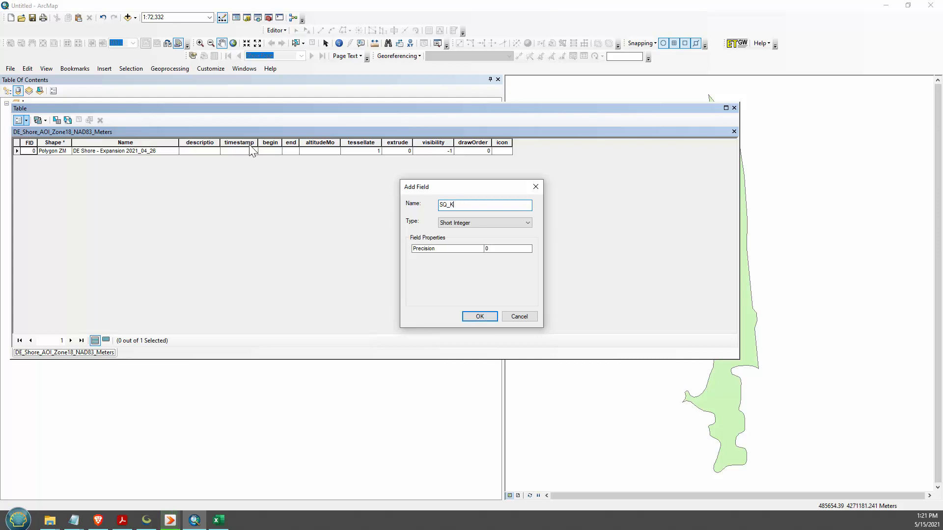
click(491, 222)
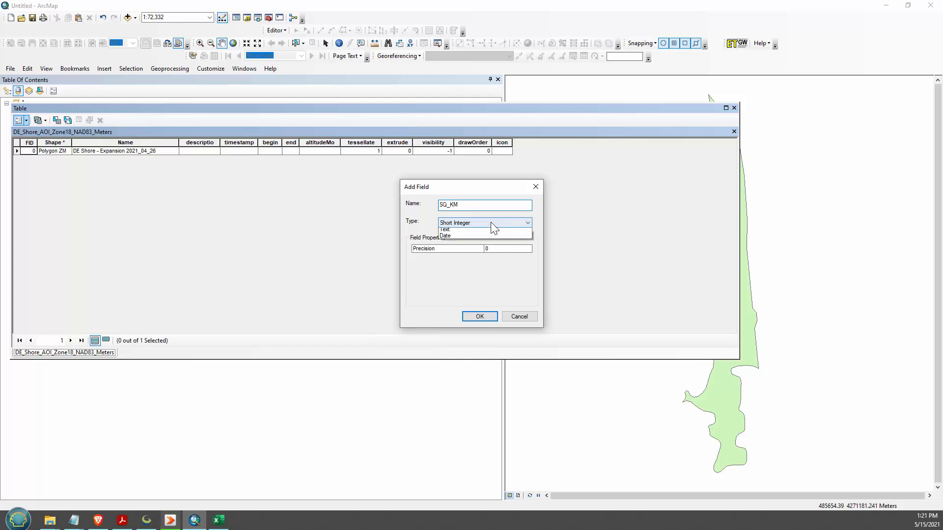
click(466, 248)
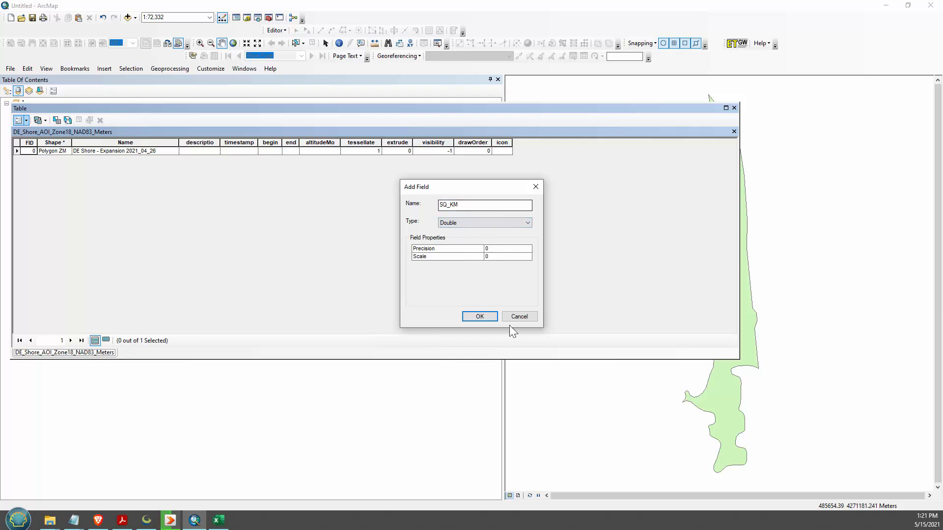
click(479, 316)
Calculate the polygon's area in square kilometers into the SQ_KM field, using the data source's coordinate system
click(537, 142)
right_click(536, 140)
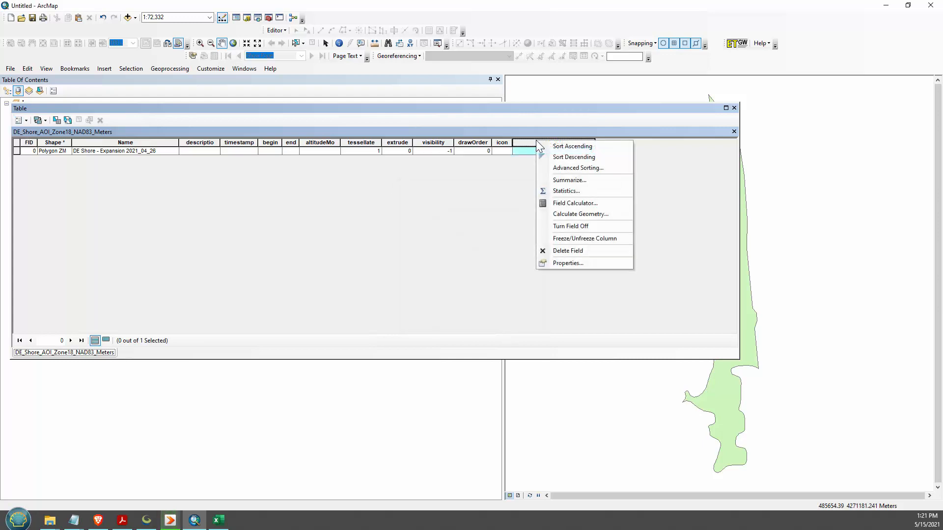
click(557, 214)
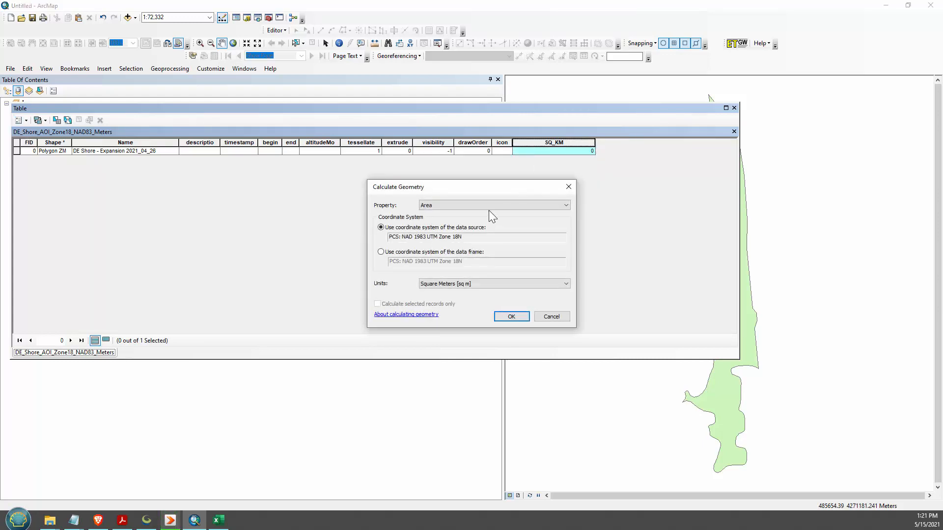
click(490, 207)
click(478, 208)
click(459, 284)
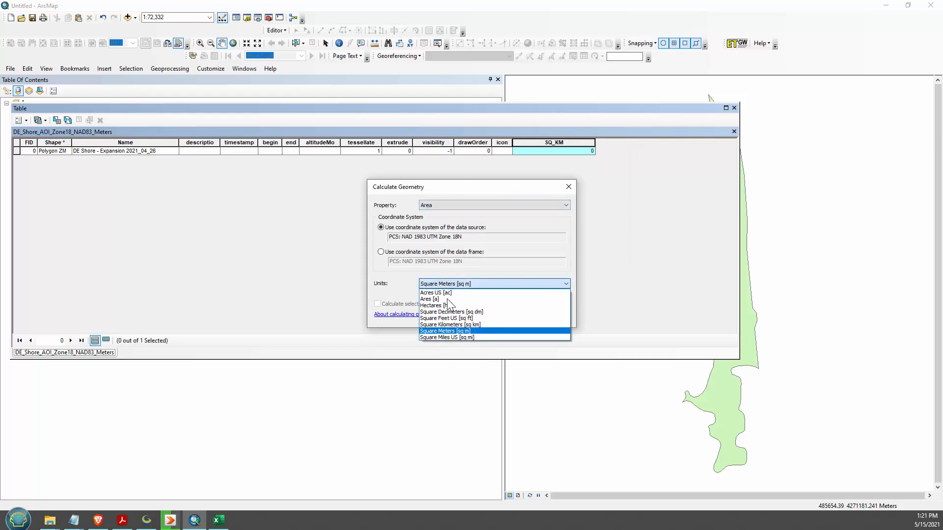
click(450, 325)
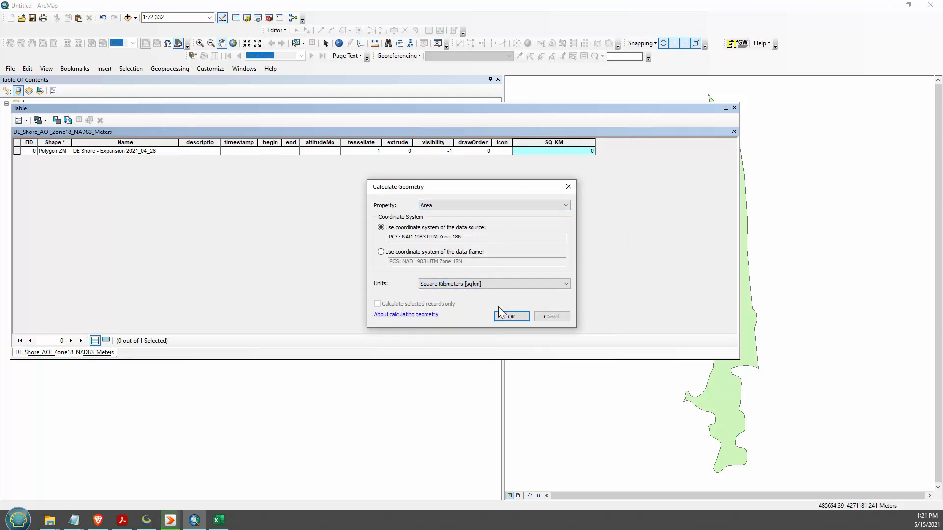
click(517, 318)
Copy the polygon's SQ_KM value, switch to Excel, and paste it into Delaware Shore's DSM SQ KM cell
click(579, 152)
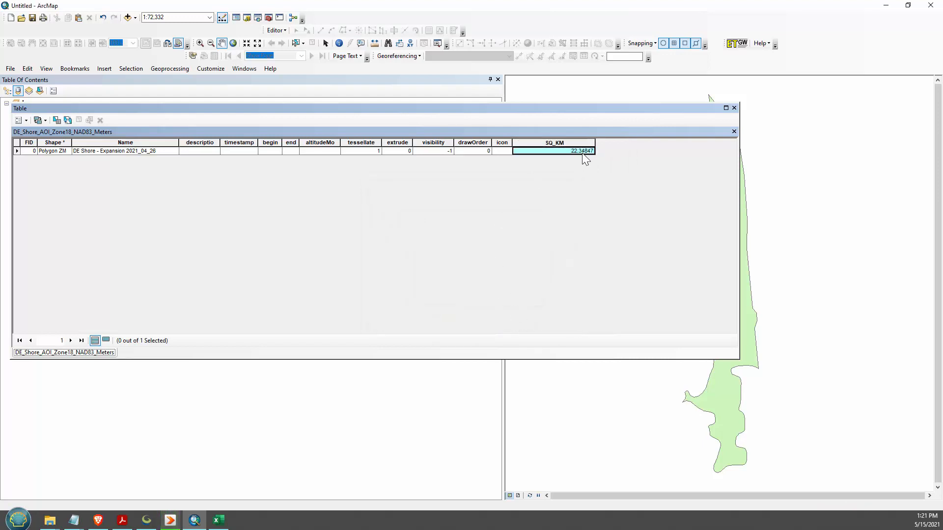
right_click(581, 153)
click(597, 166)
key(alt+Tab)
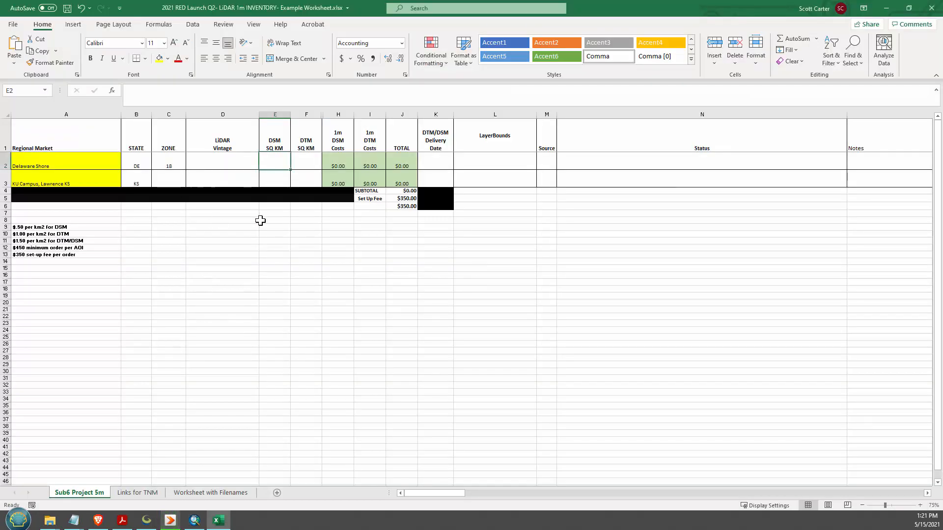
click(192, 163)
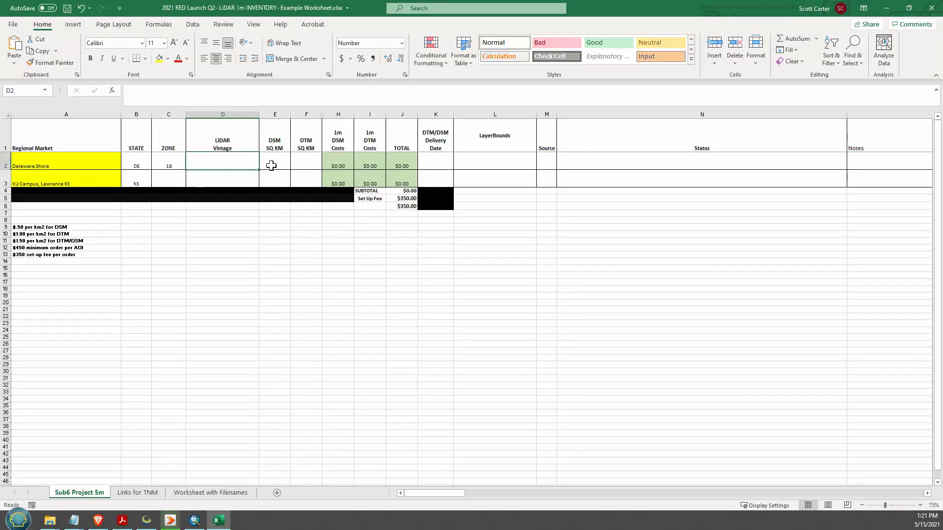
click(271, 166)
right_click(271, 166)
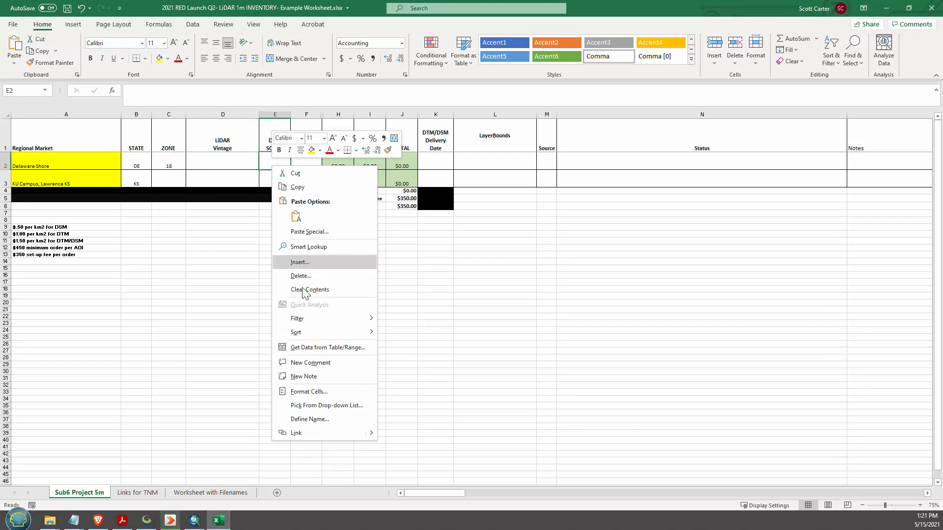
key(Escape)
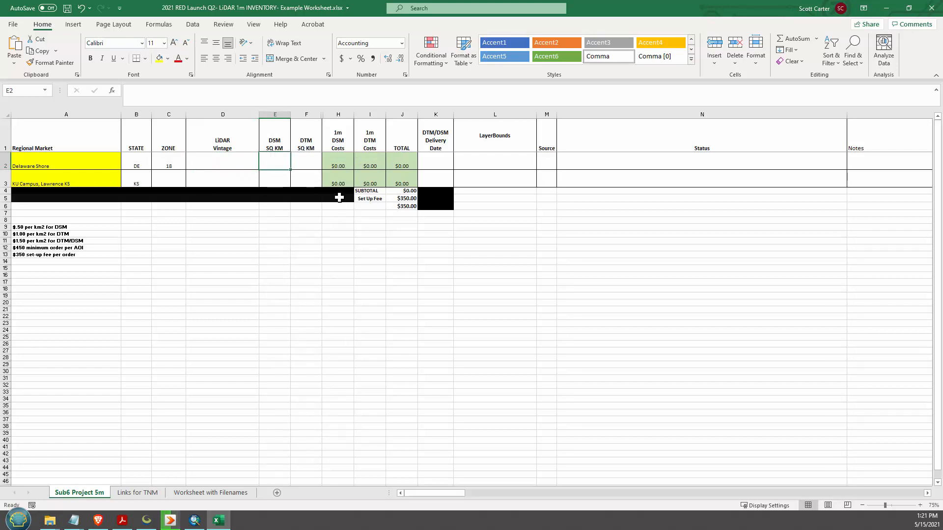
key(ctrl+v)
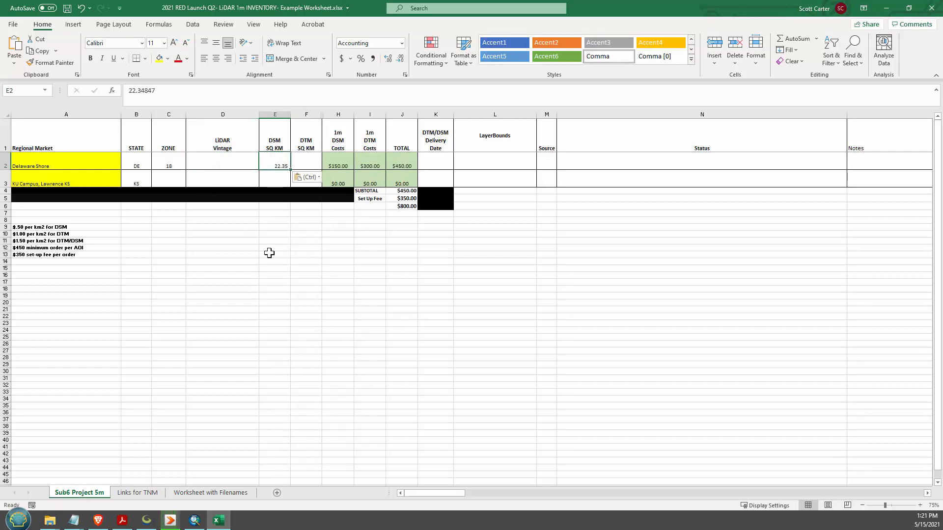
Copy Delaware Shore's DSM SQ KM value into its DTM SQ KM cell
click(270, 253)
click(273, 162)
key(ctrl+c)
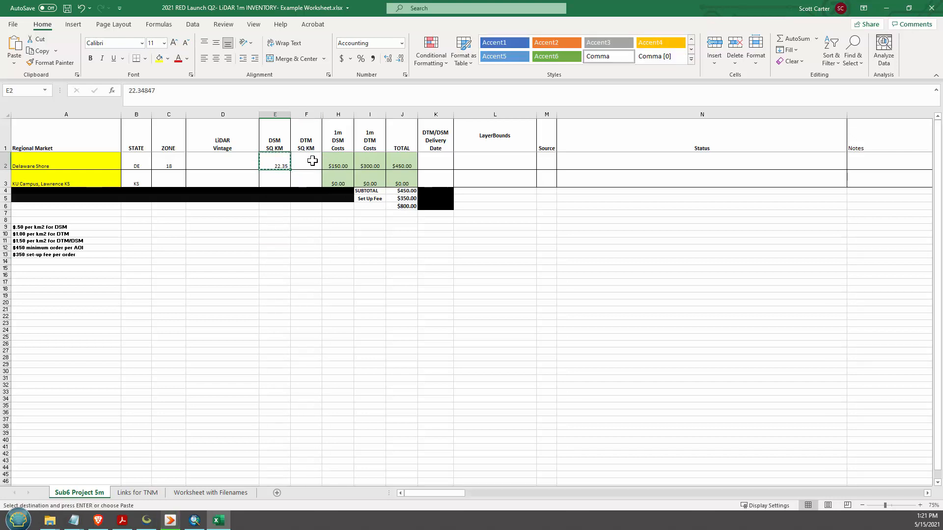
click(326, 161)
click(302, 160)
key(ctrl+v)
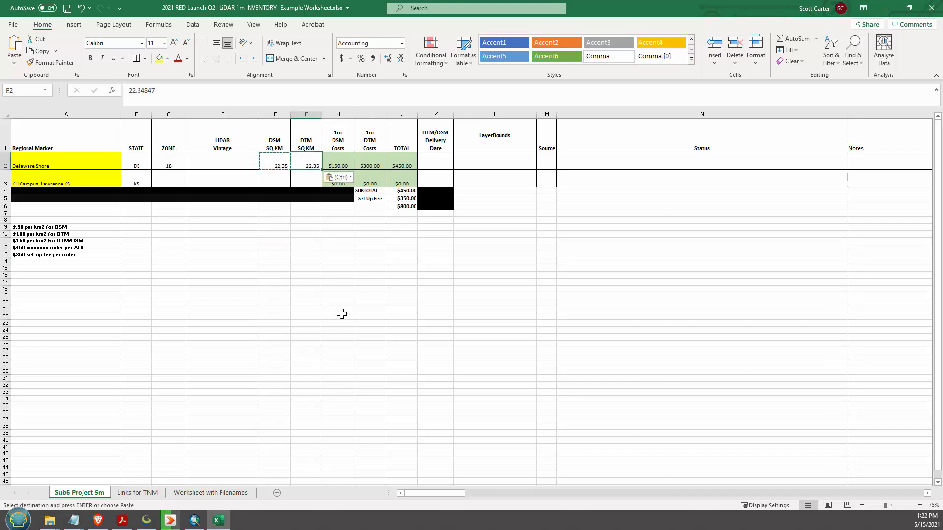
key(Escape)
click(342, 315)
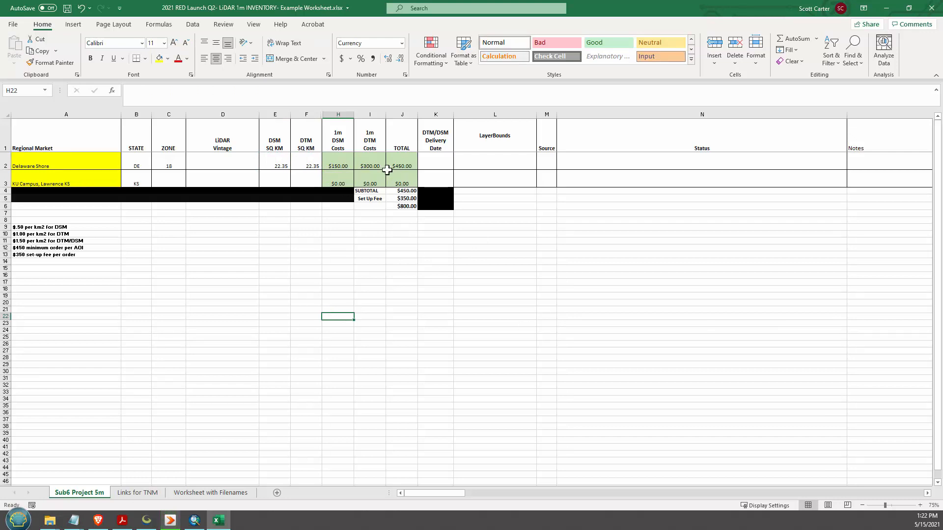
click(411, 162)
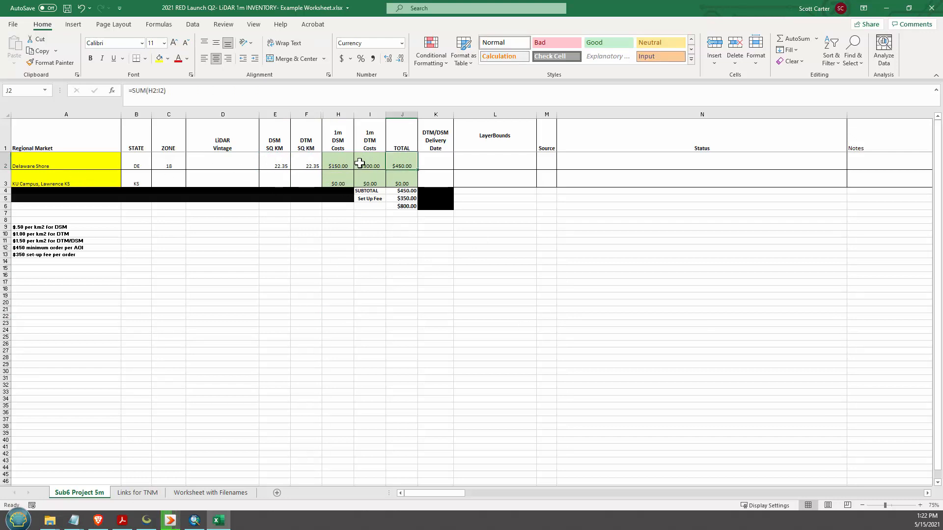
click(272, 167)
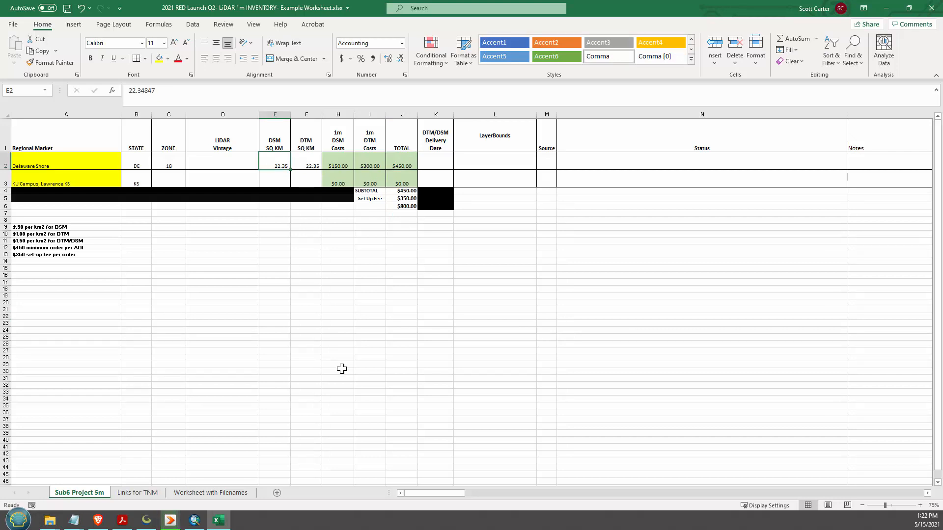
Switch to ArcMap, close the AOI's attribute table, and narrow the Table Of Contents to enlarge the map view
mouse_move(156, 515)
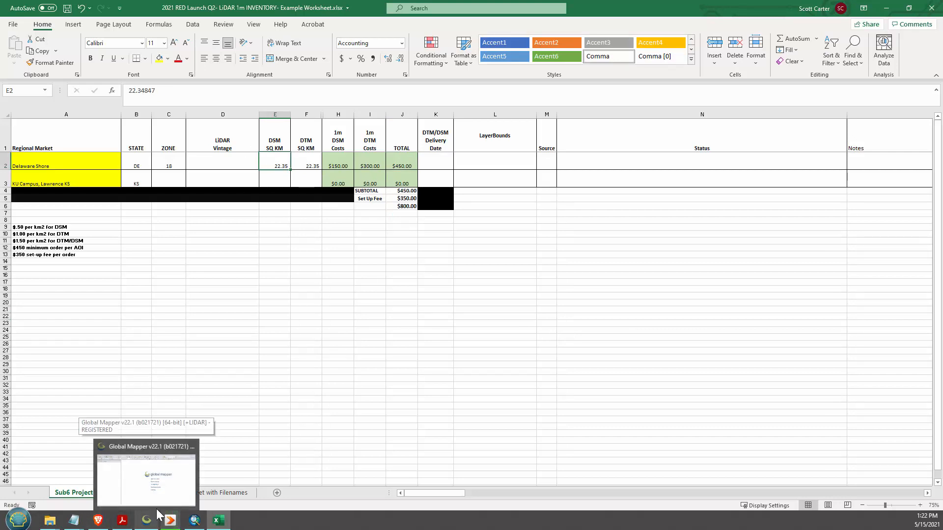
click(195, 519)
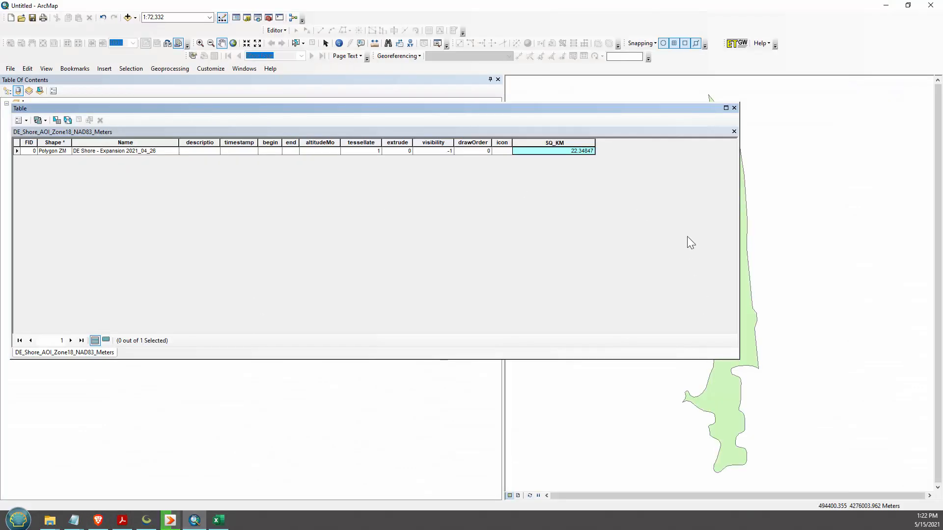
click(734, 108)
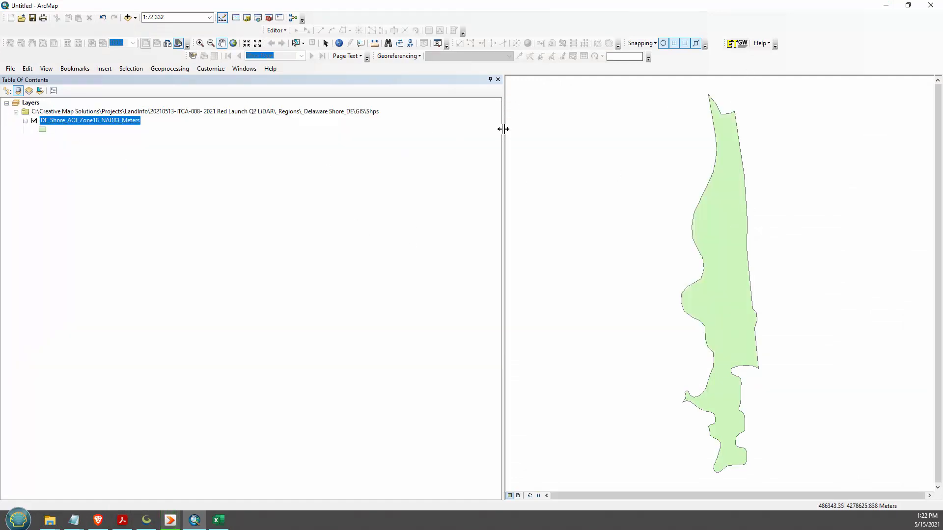
drag(210, 131, 210, 131)
Switch to the Excel worksheet and highlight the entire Delaware Shore row in yellow
click(221, 524)
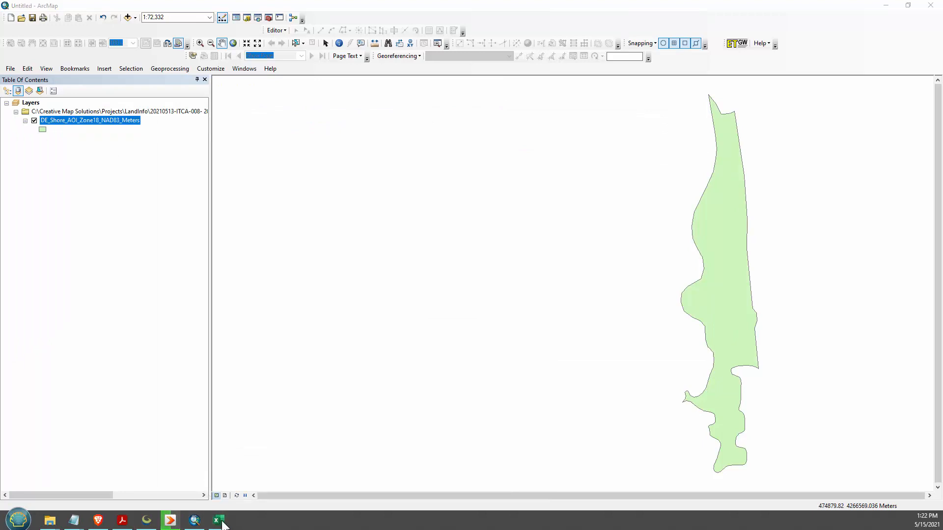
click(472, 255)
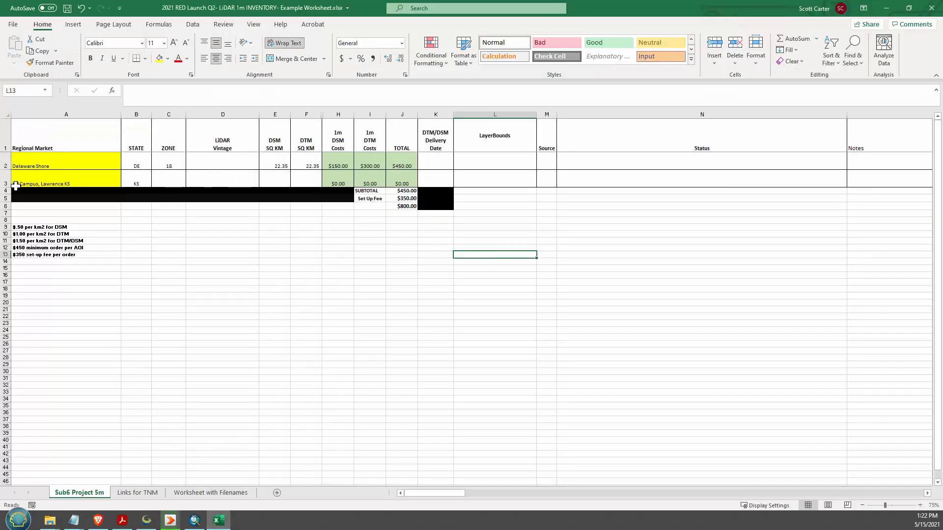
click(6, 162)
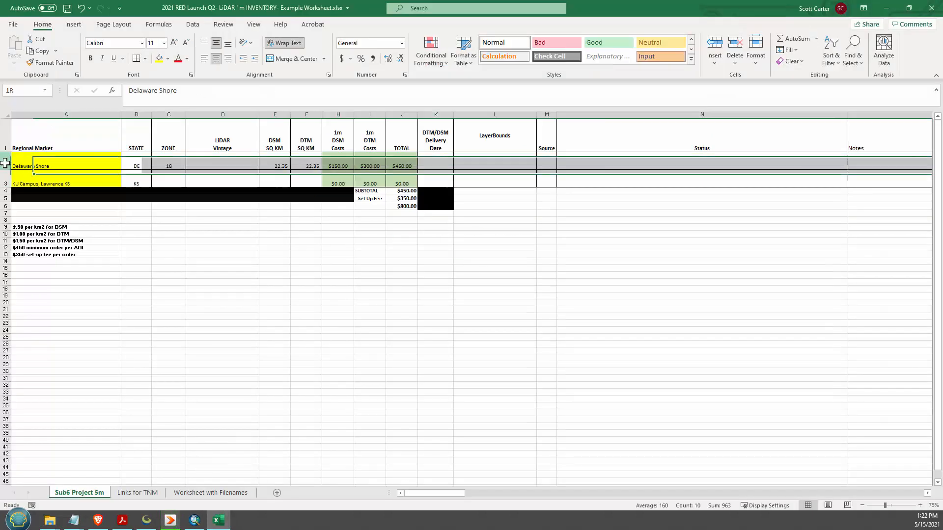
click(159, 59)
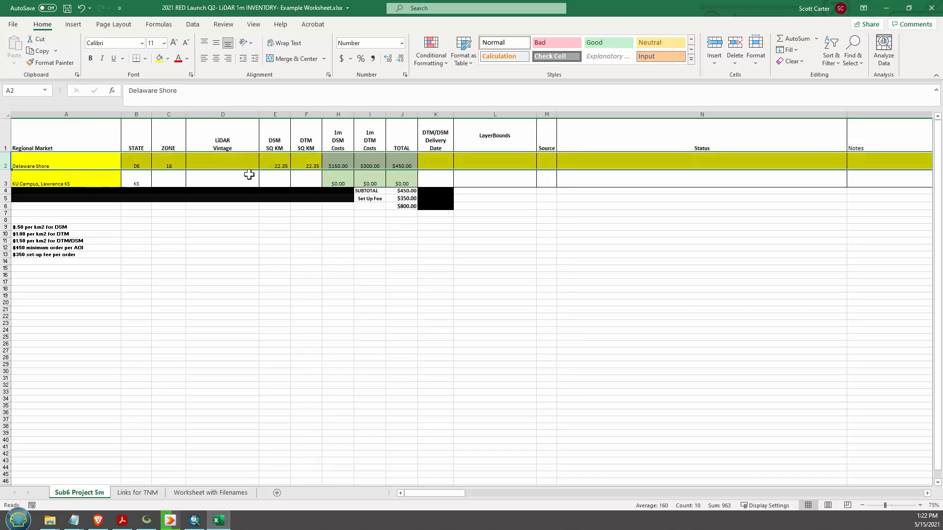
click(484, 288)
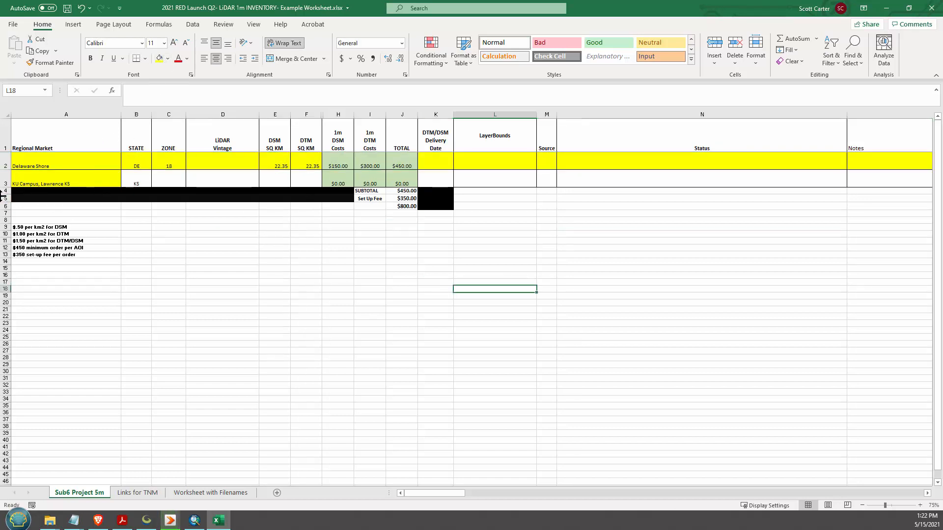
Remove the yellow fill from the KU Campus, Lawrence KS name cell
click(42, 177)
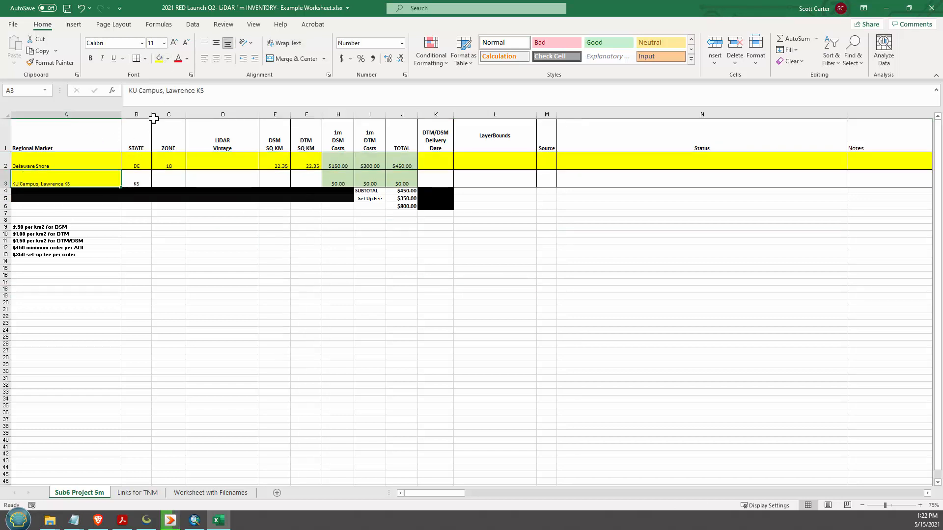
click(168, 58)
click(182, 166)
click(223, 268)
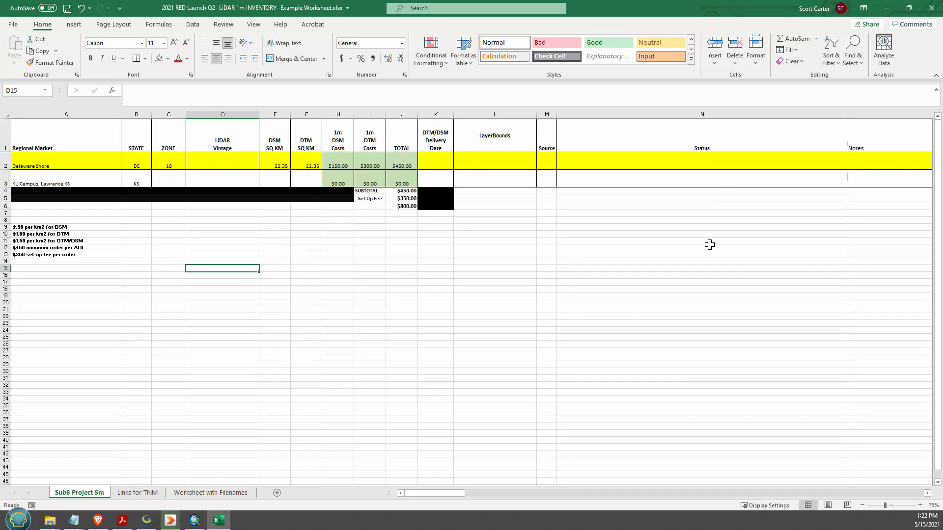
Review Delaware Shore's LiDAR Vintage, DTM/DSM Delivery Date, LayerBounds and Source cells for information still missing
click(228, 165)
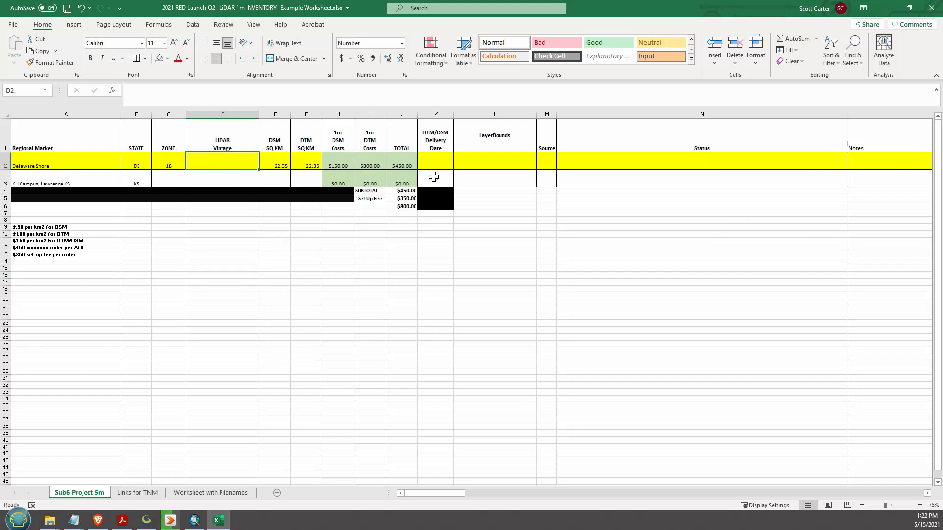
click(437, 162)
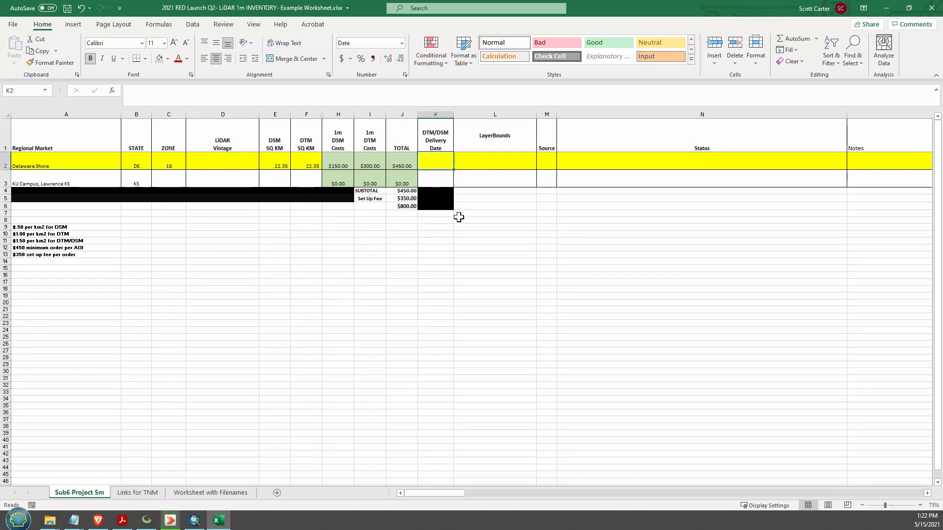
click(498, 160)
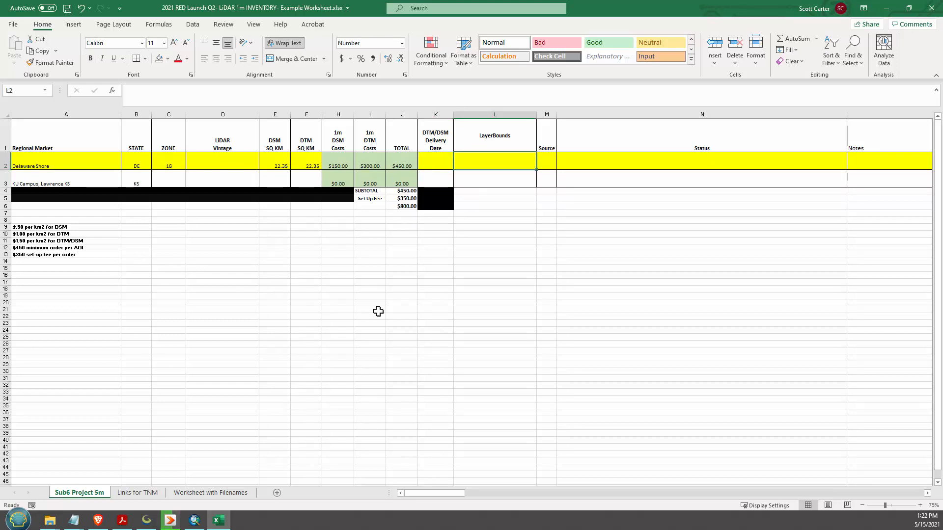
click(545, 165)
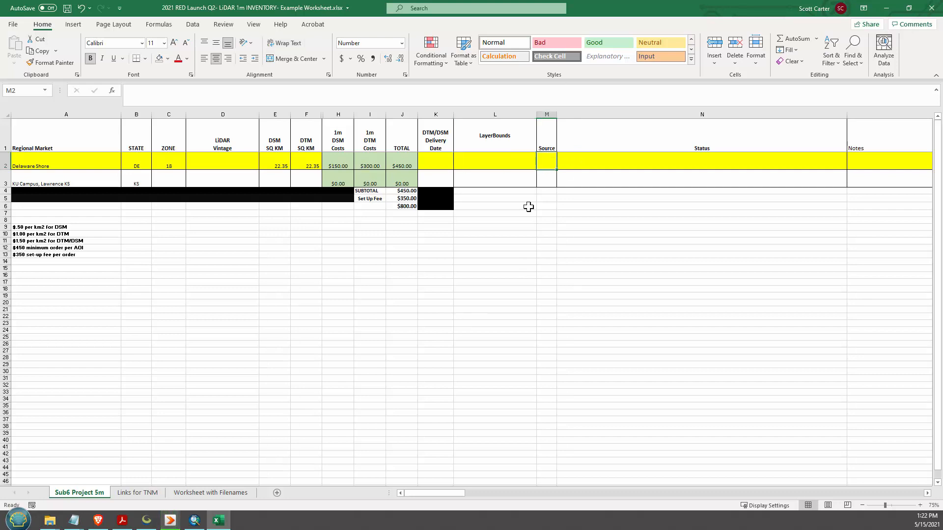
Switch to ArcMap, search the tools for Buffer, and open the Buffer (Analysis) tool
click(203, 523)
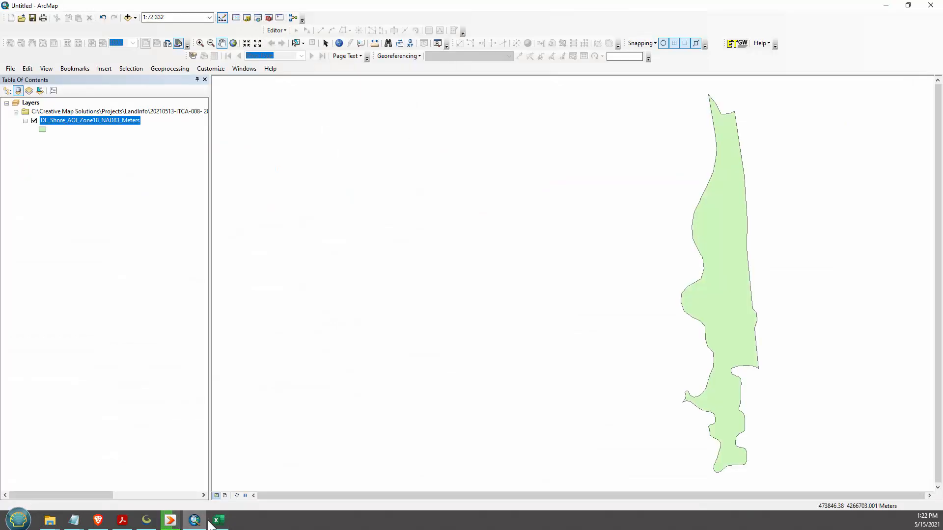
drag(686, 204, 485, 197)
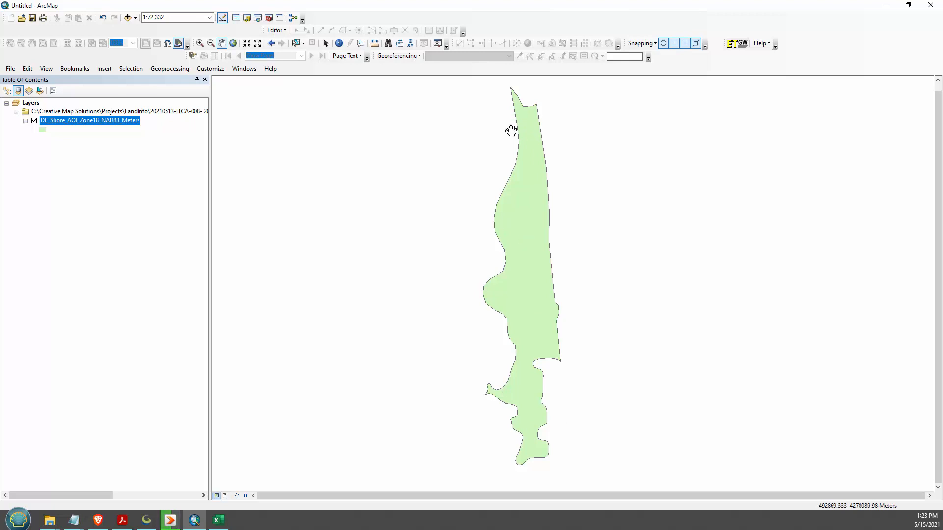
right_click(116, 113)
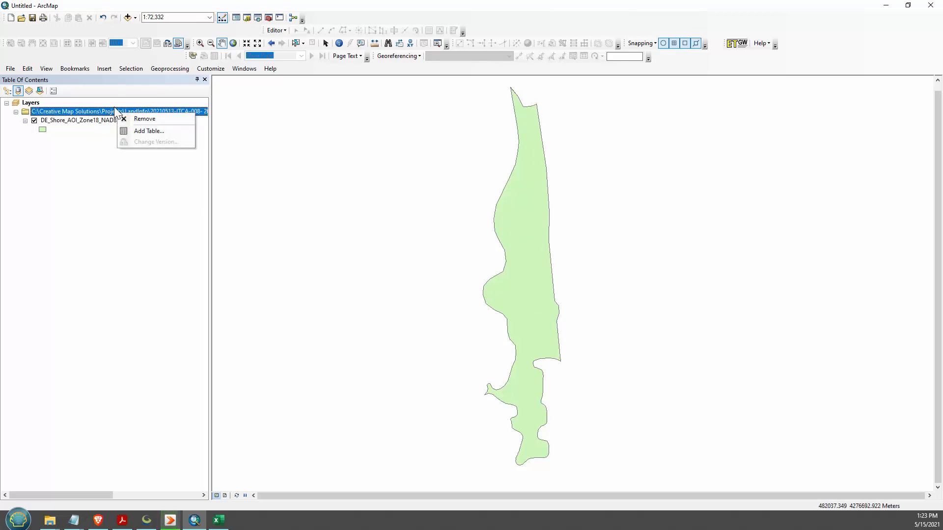
click(72, 169)
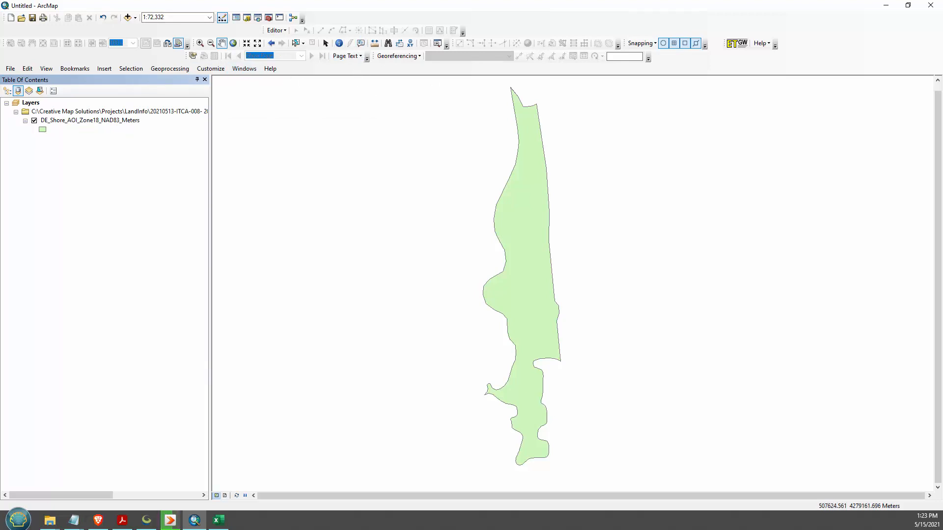
key(ctrl+f)
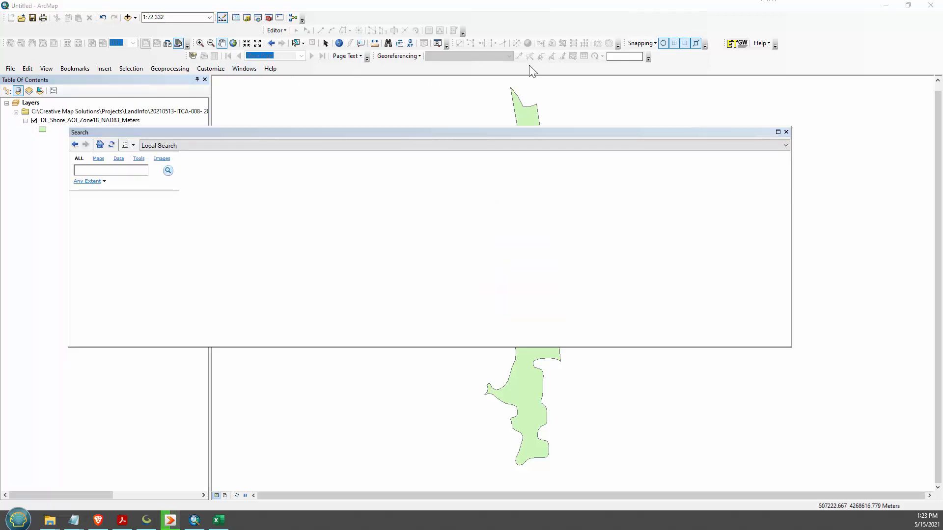
click(82, 171)
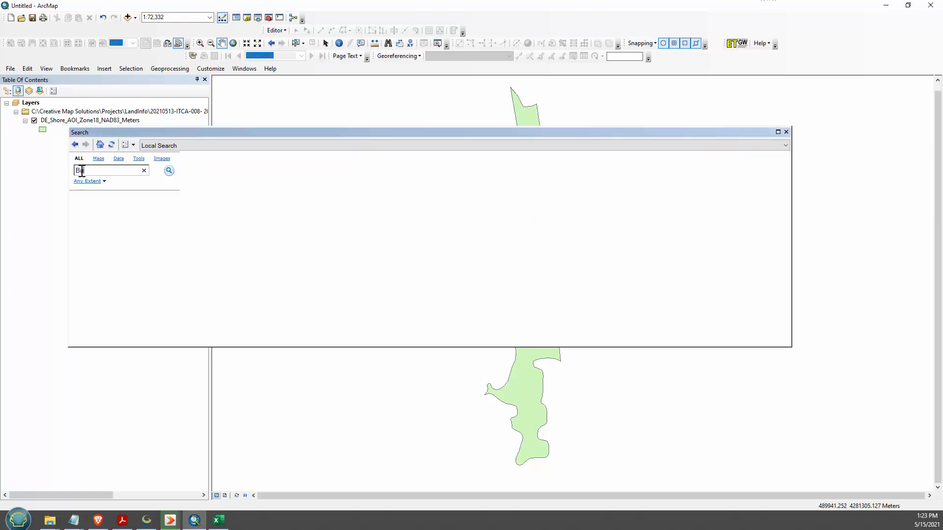
click(169, 170)
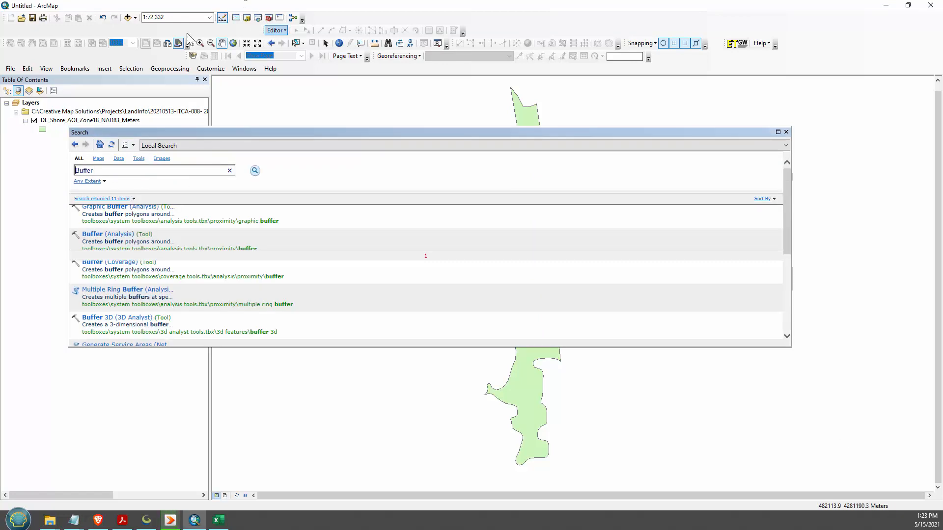
click(112, 234)
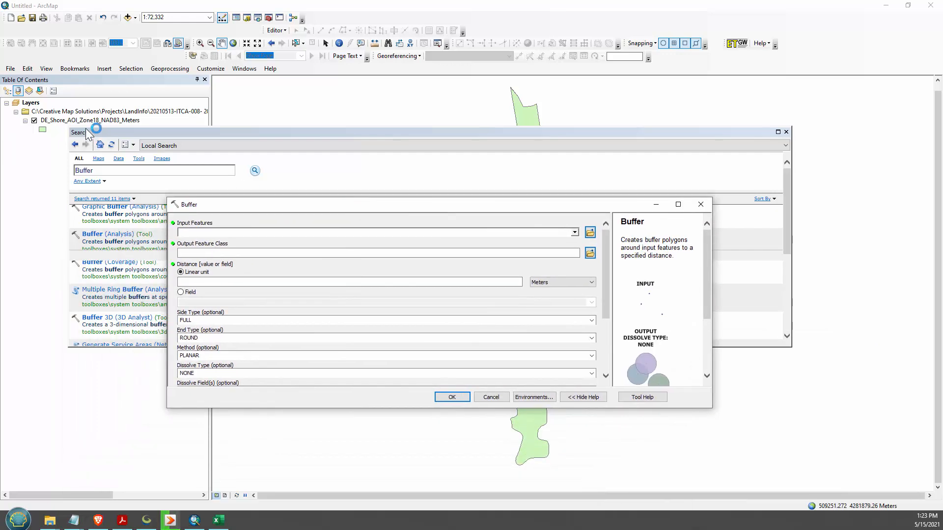
Set DE_Shore_AOI_Zone18_NAD83_Meters as the buffer's input features and the linear distance to 100 meters
drag(94, 121, 250, 233)
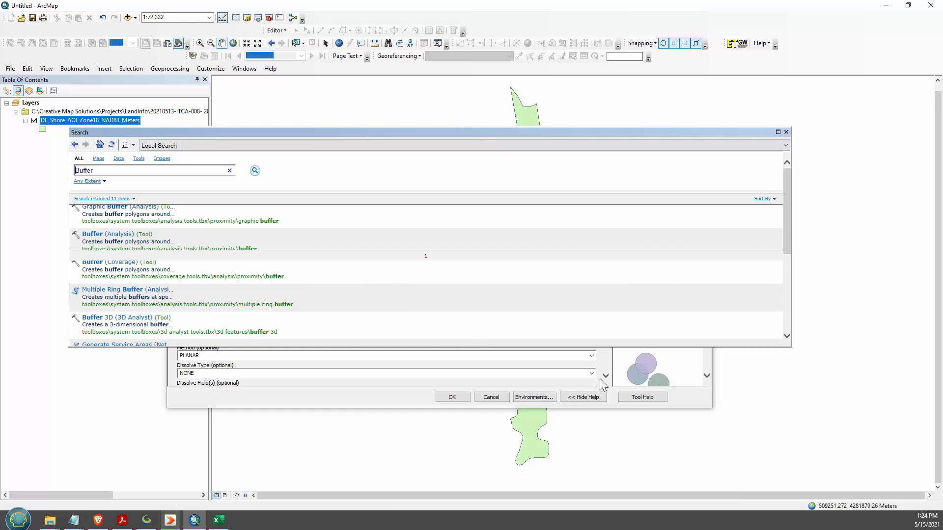
click(327, 403)
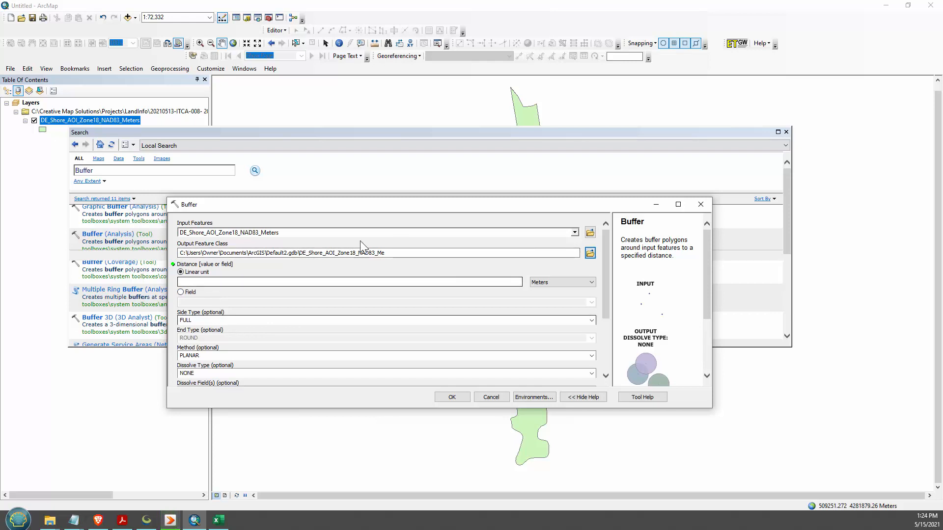
click(268, 233)
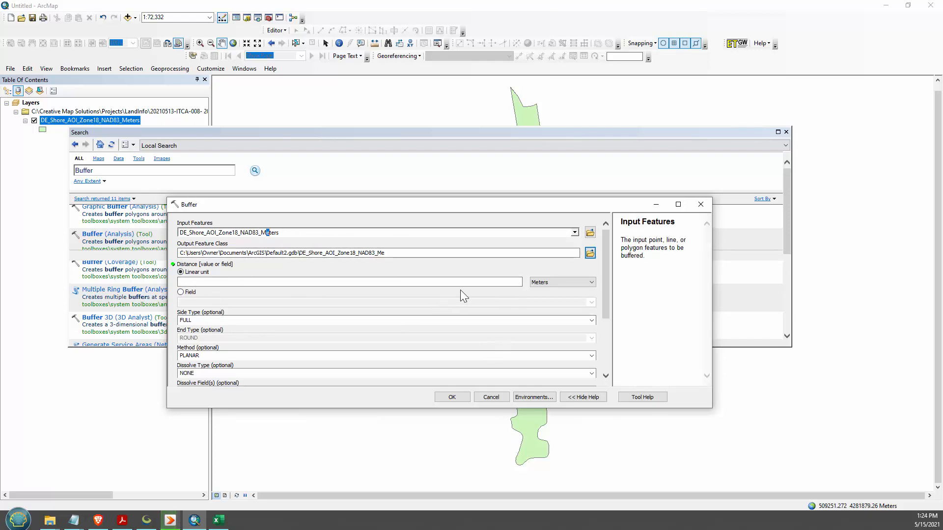
click(515, 283)
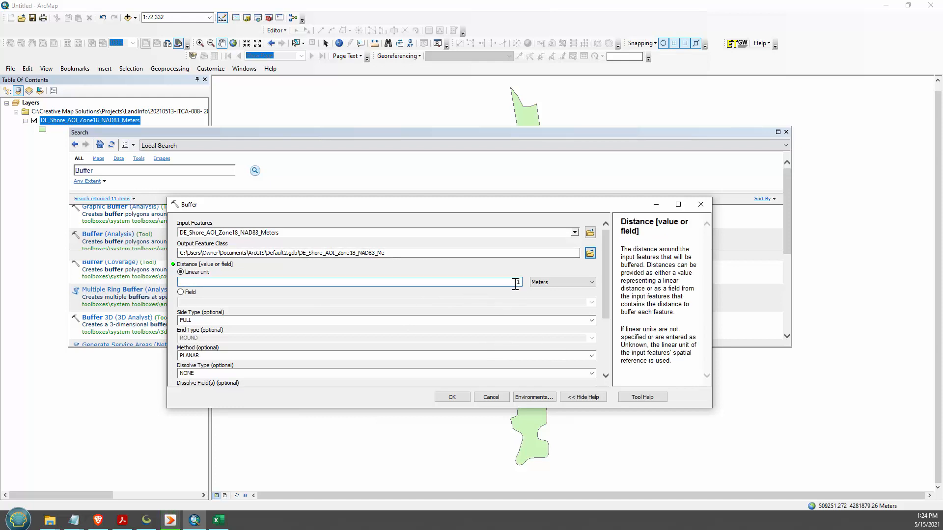
text(100)
Save the buffer output as DE_Shore_AOI_100m_Buffer in Delaware Shore's GIS\Shps folder and run the Buffer tool
click(590, 254)
click(398, 244)
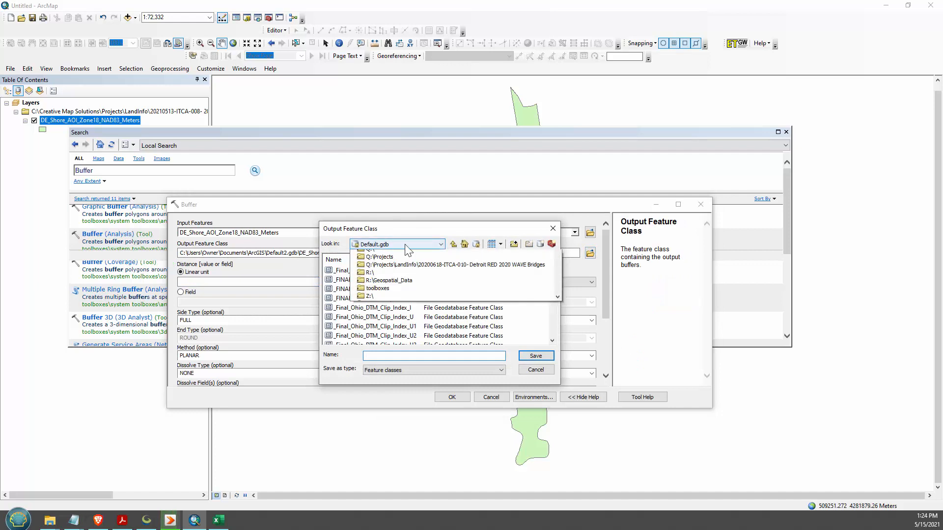
click(451, 286)
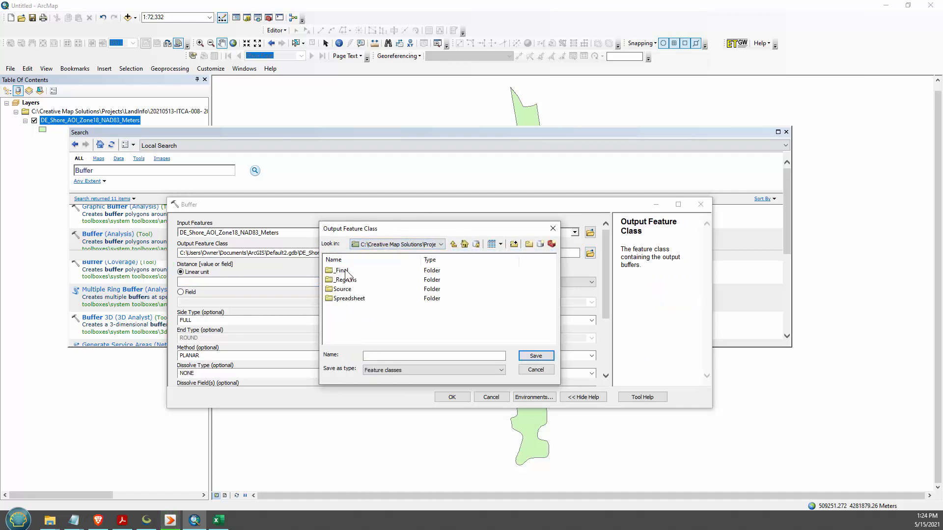
double_click(345, 280)
double_click(353, 270)
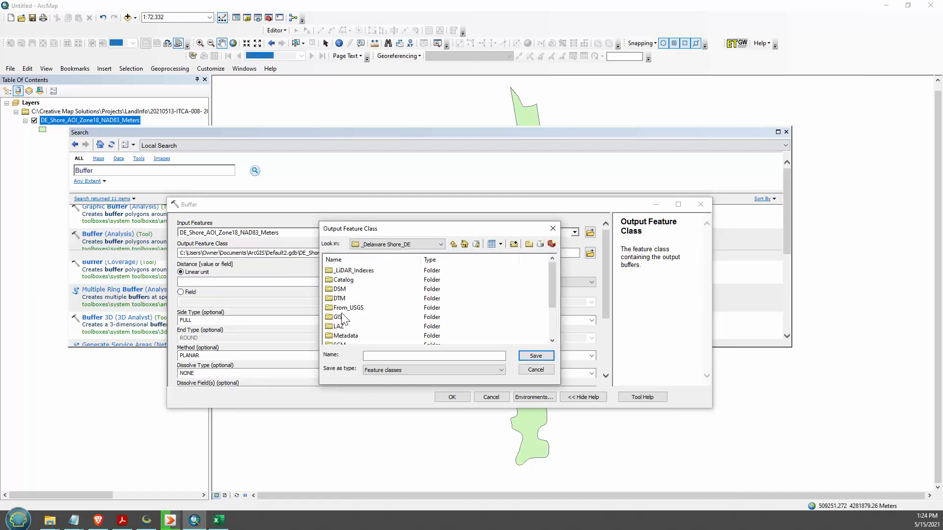
double_click(339, 317)
double_click(341, 280)
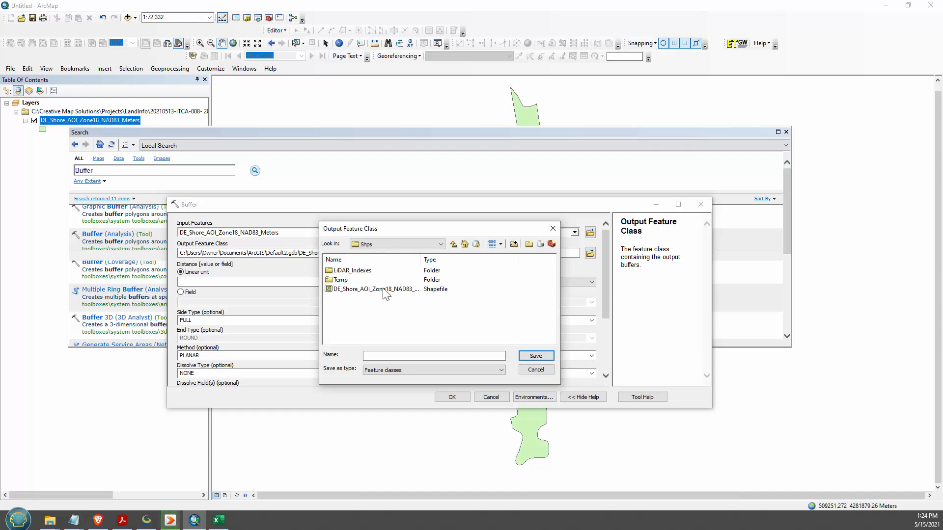
click(384, 294)
click(467, 356)
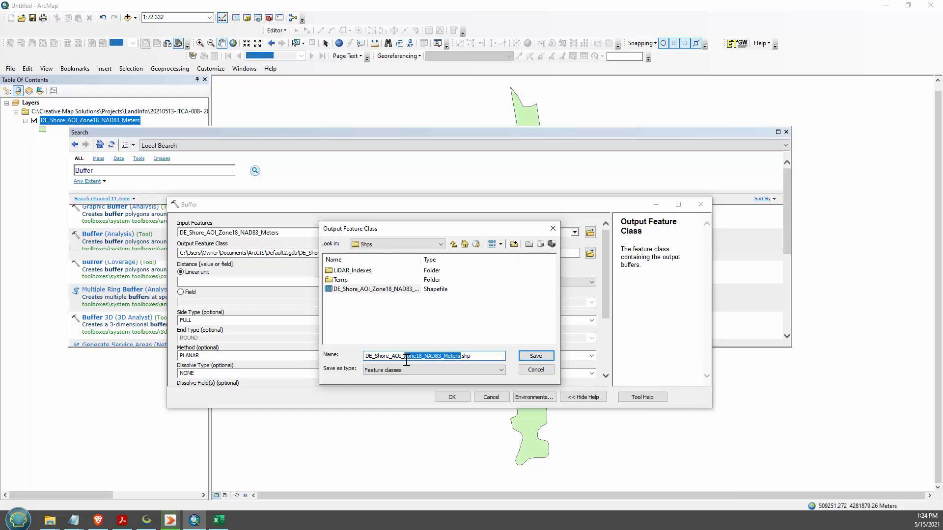
text(F)
key(BackSpace)
click(548, 356)
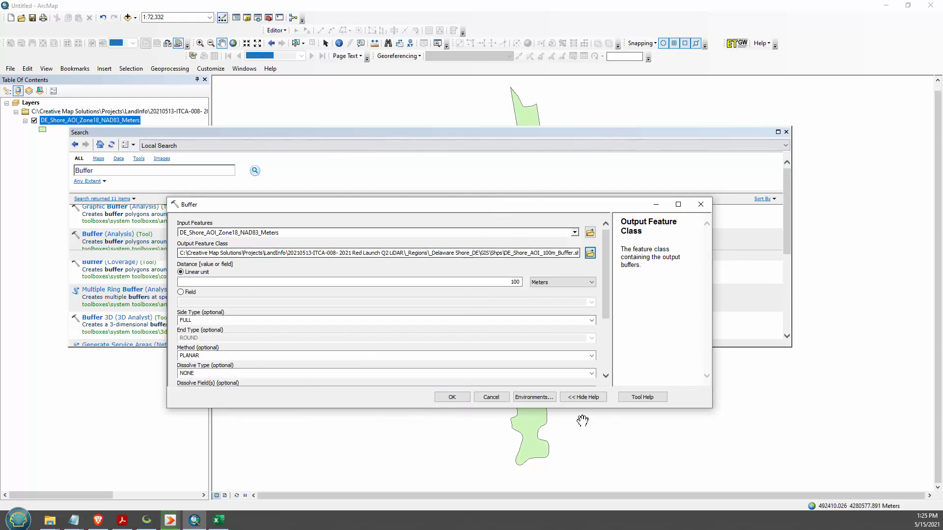
click(440, 396)
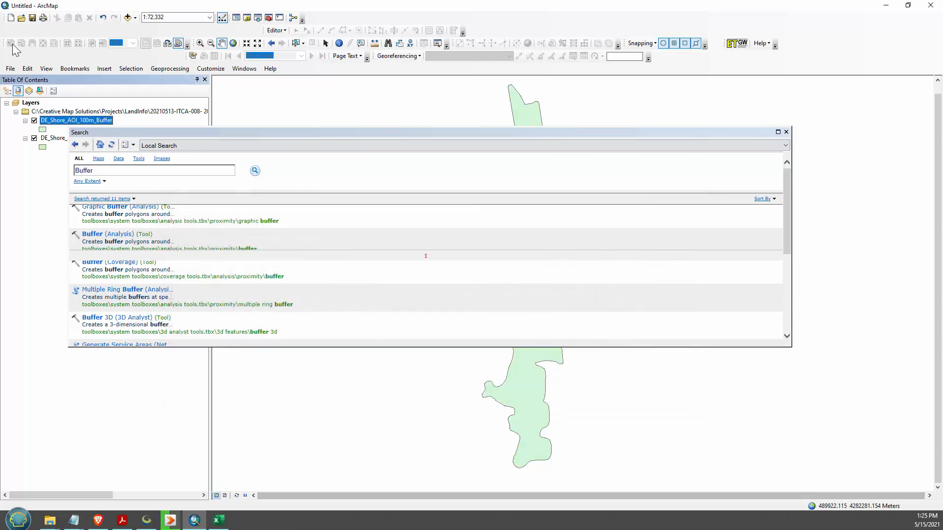
Close the tool search and place the DE_Shore_AOI_Zone18_NAD83_Meters layer above the 100 m buffer in the drawing order
click(785, 133)
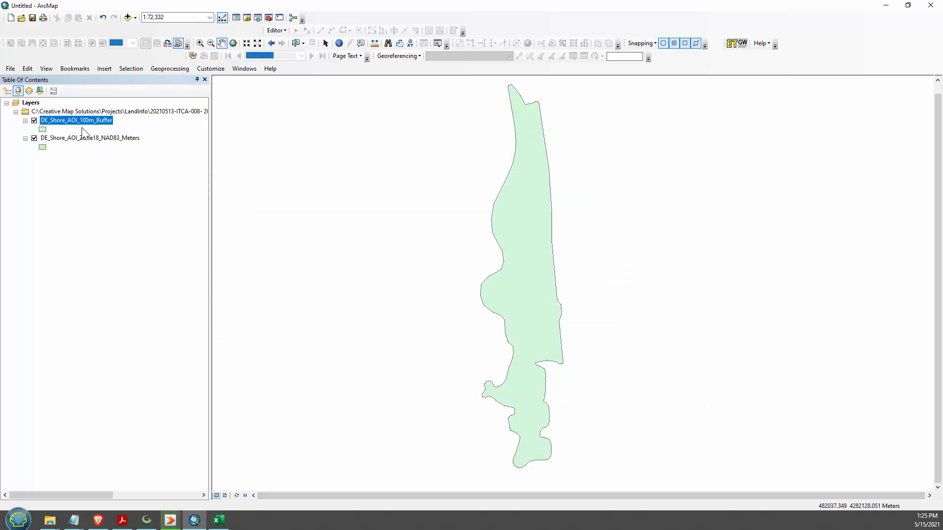
click(7, 91)
drag(55, 130, 52, 110)
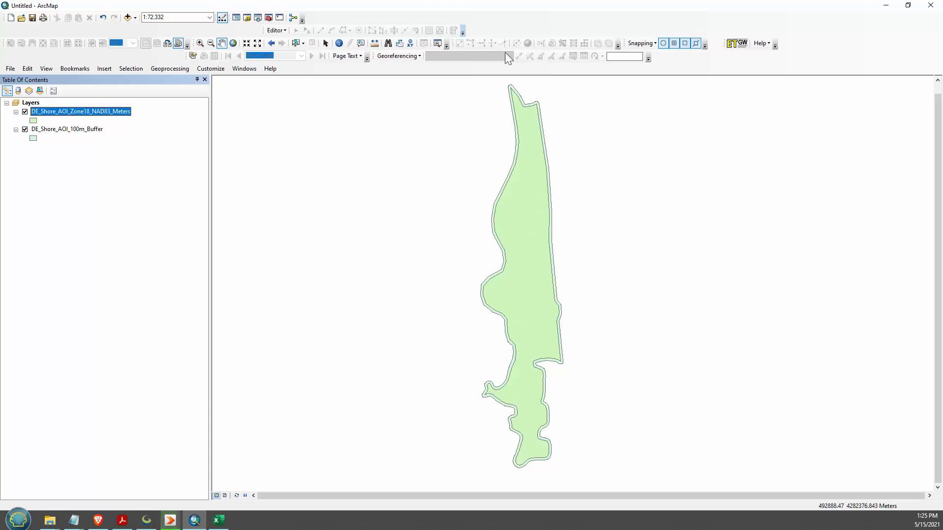
Glance at the Excel inventory worksheet, return to ArcMap, and hide the DE_Shore_AOI_100m_Buffer layer
click(219, 520)
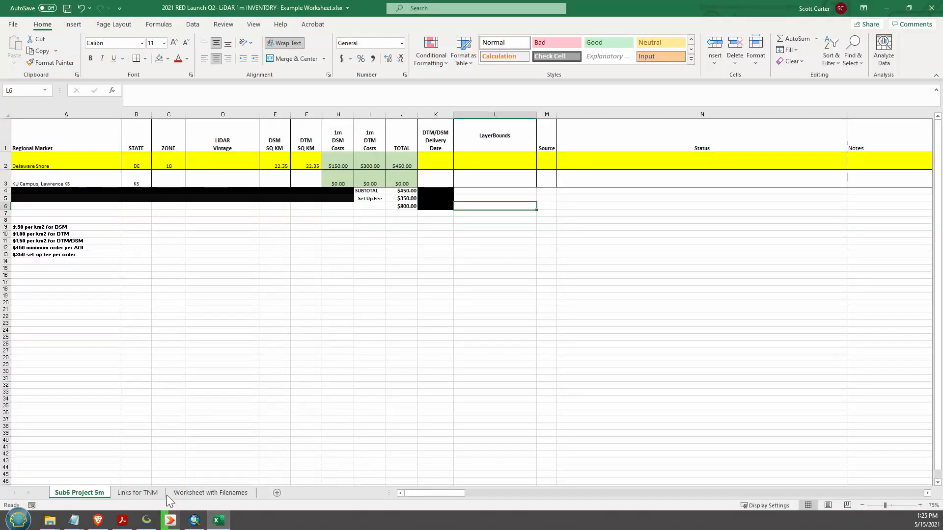
click(146, 520)
click(197, 522)
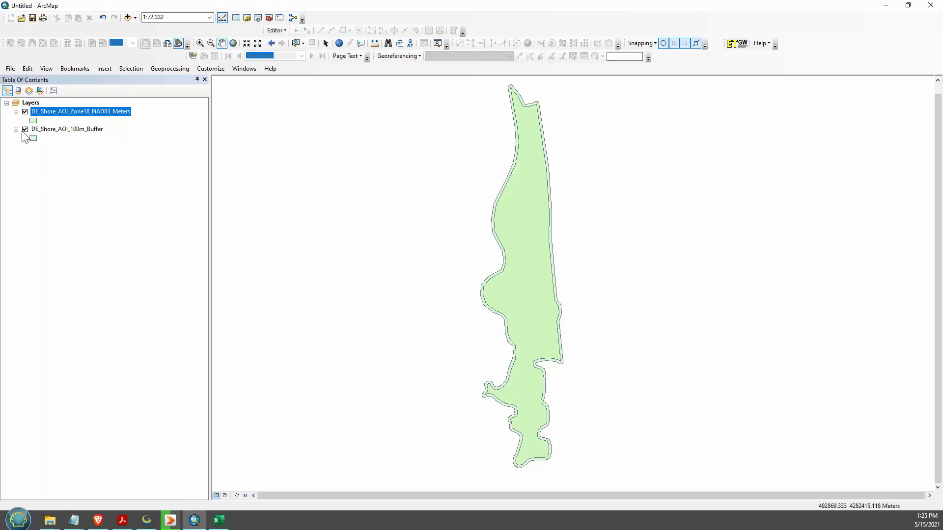
click(25, 130)
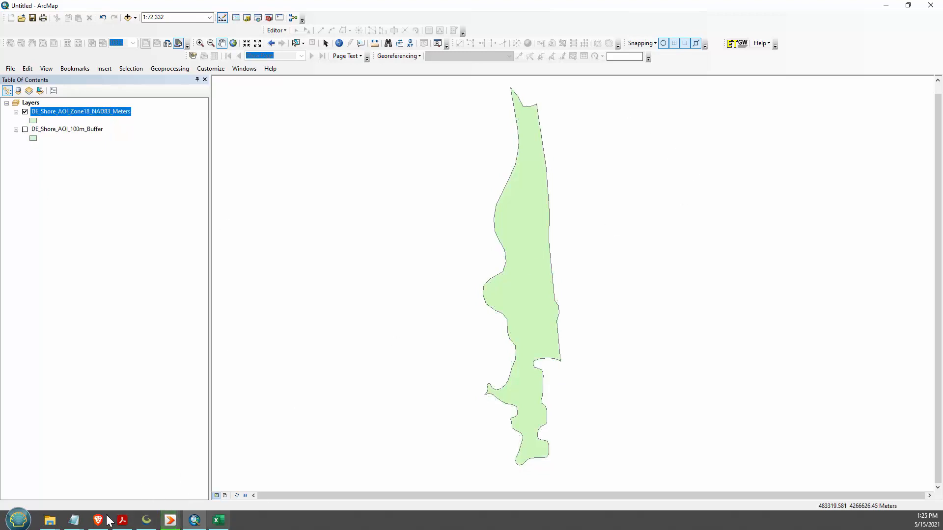
Switch to File Explorer and open the LiDAR Related Bookmarks folder inside _LiDAR Specifications to locate the bookmarks file
mouse_move(98, 520)
click(134, 485)
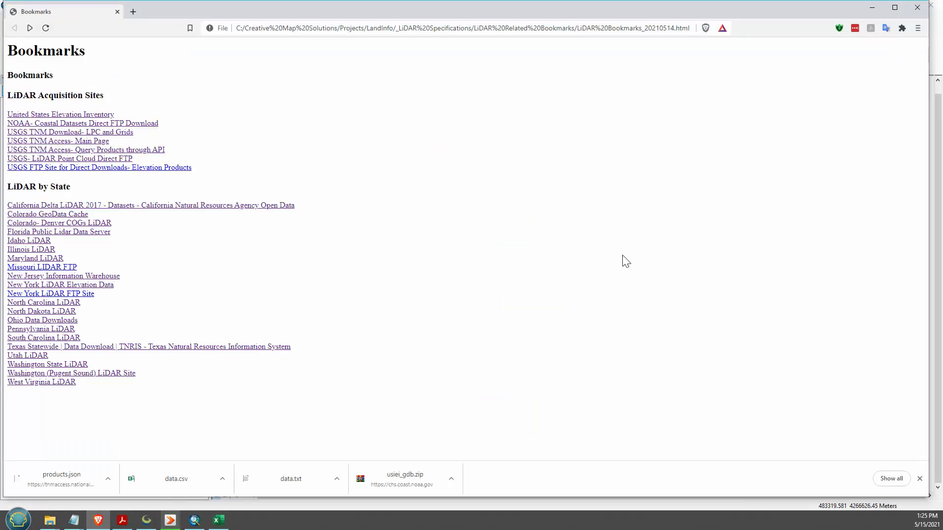
mouse_move(53, 521)
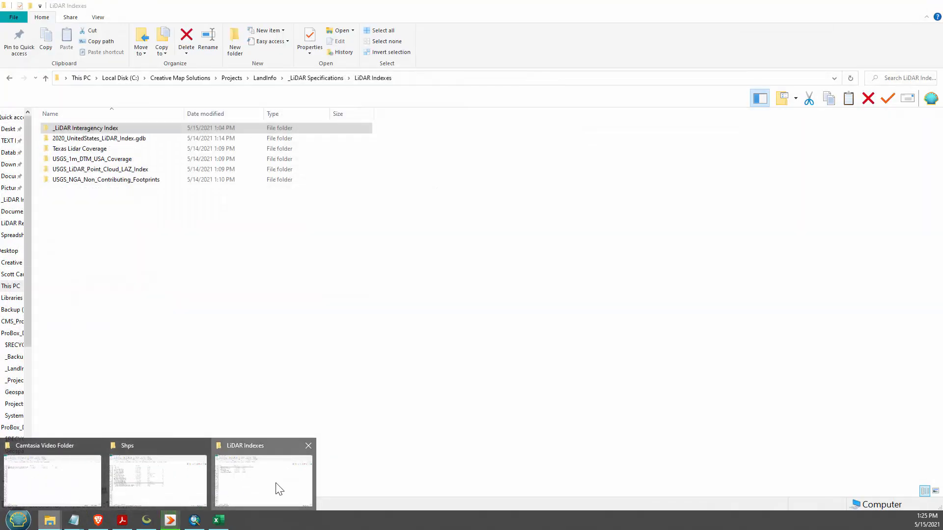
click(277, 486)
click(319, 78)
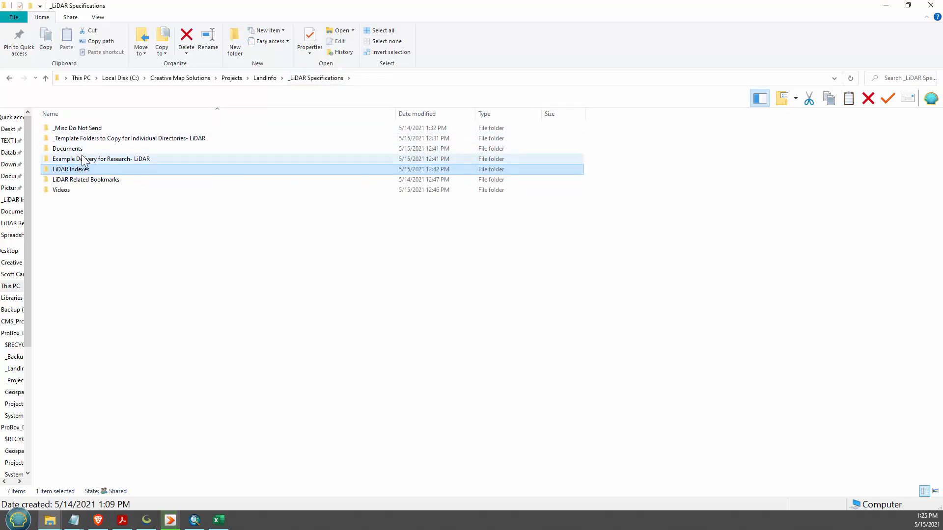
click(139, 254)
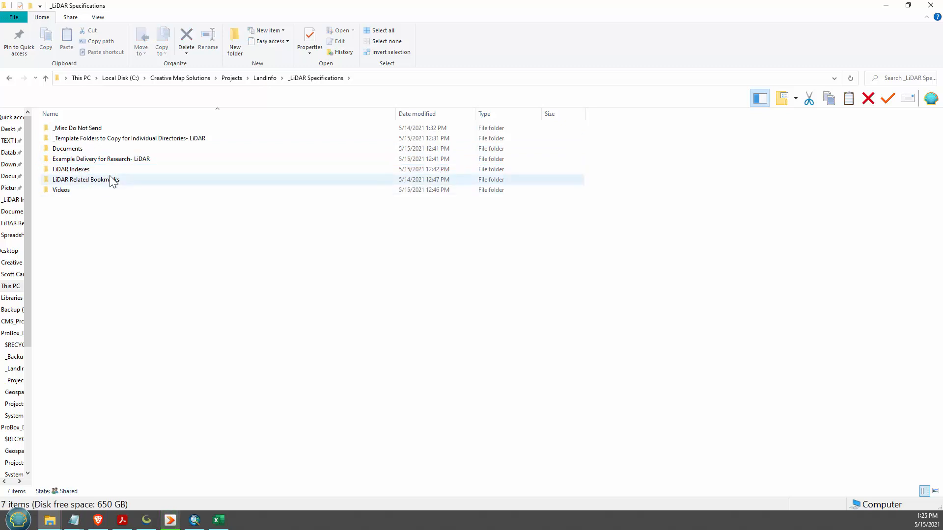
click(111, 178)
double_click(158, 179)
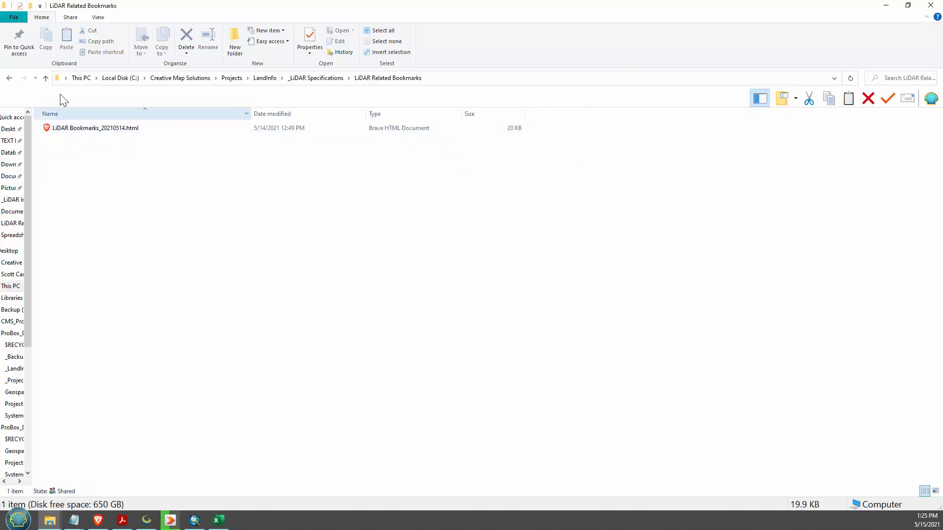
Switch to the Brave browser, open the United States Elevation Inventory bookmark, and search it for Denver County, Colorado
click(97, 521)
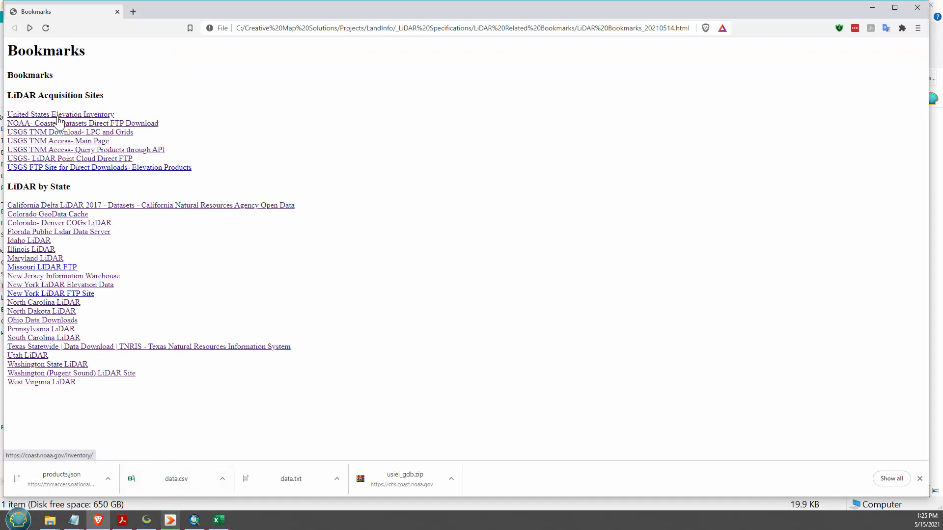
click(107, 117)
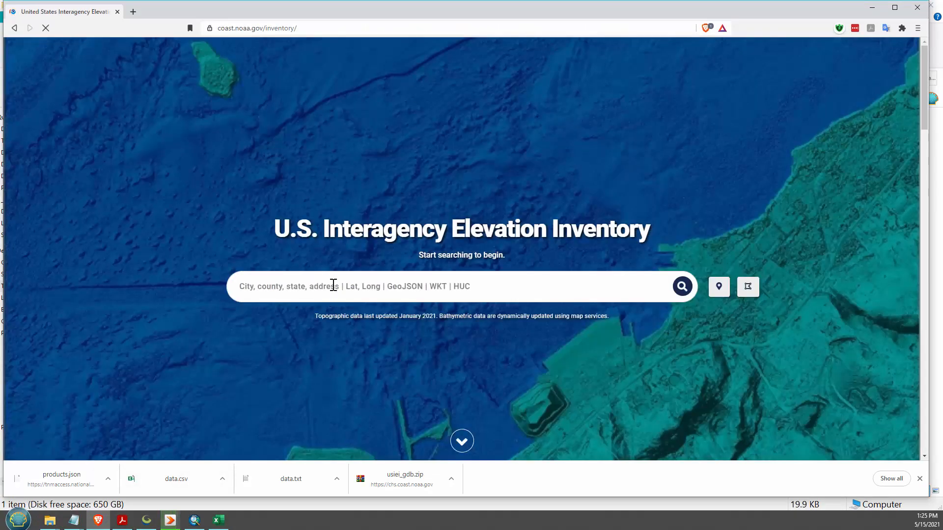
click(333, 285)
text(Denver)
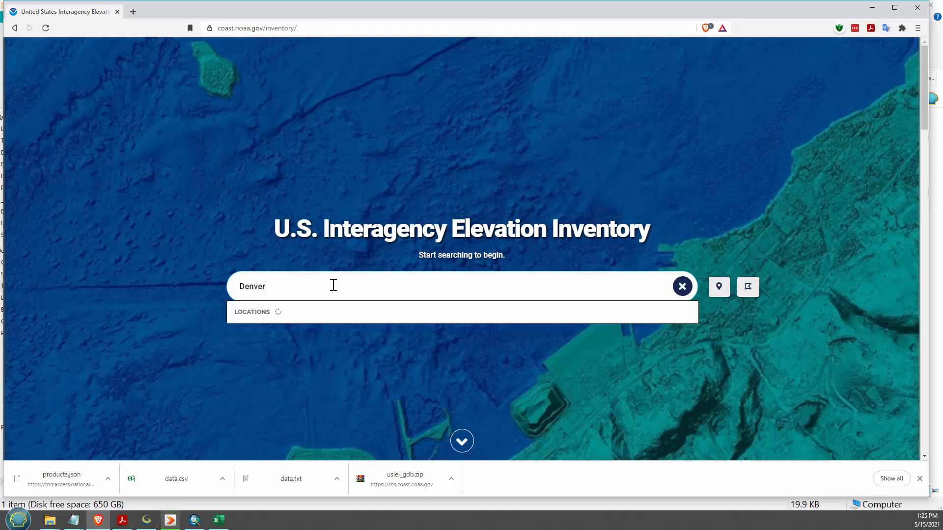
click(309, 347)
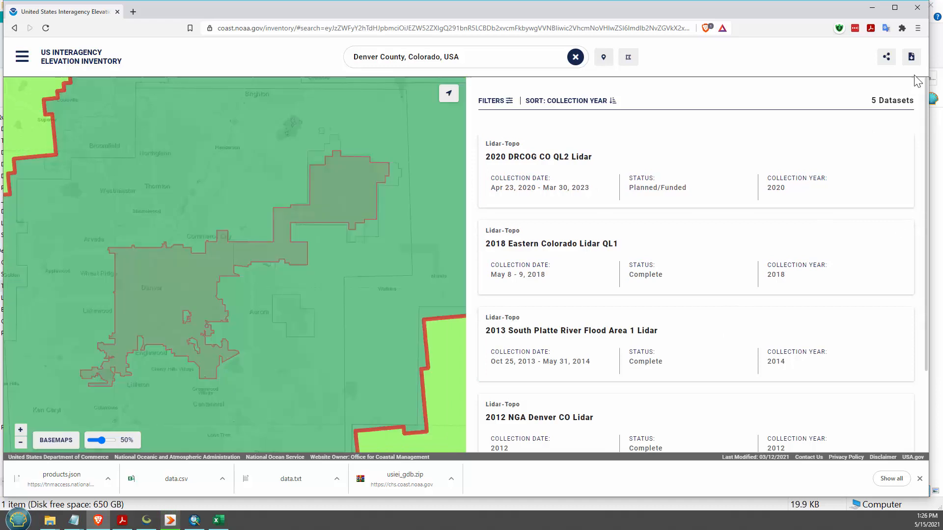
Start the inventory's Esri Geodatabase download and cancel saving usiei_gdb.zip to the _LiDAR Interagency Index folder
click(912, 60)
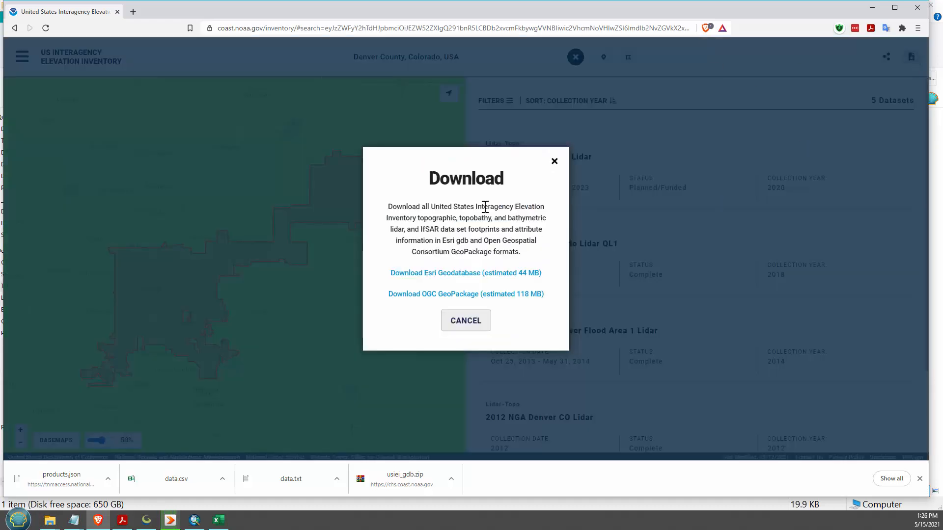
click(466, 274)
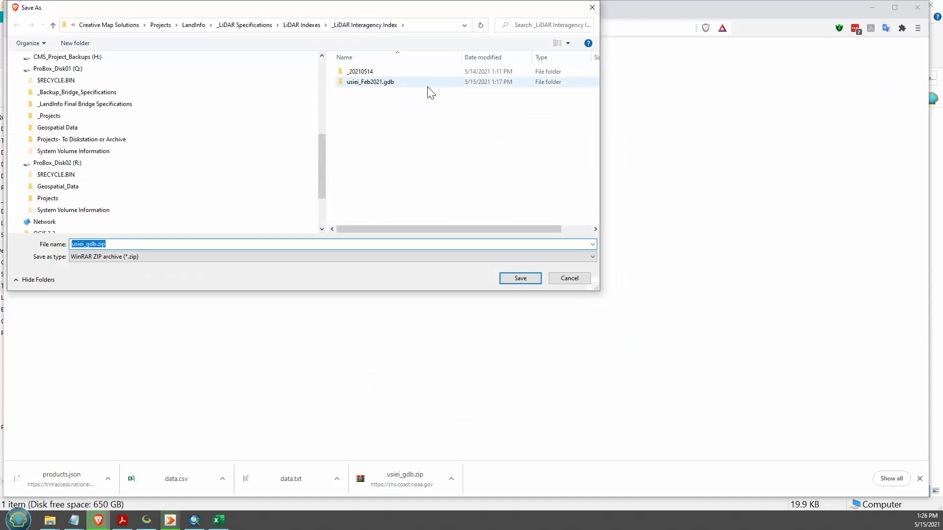
click(569, 279)
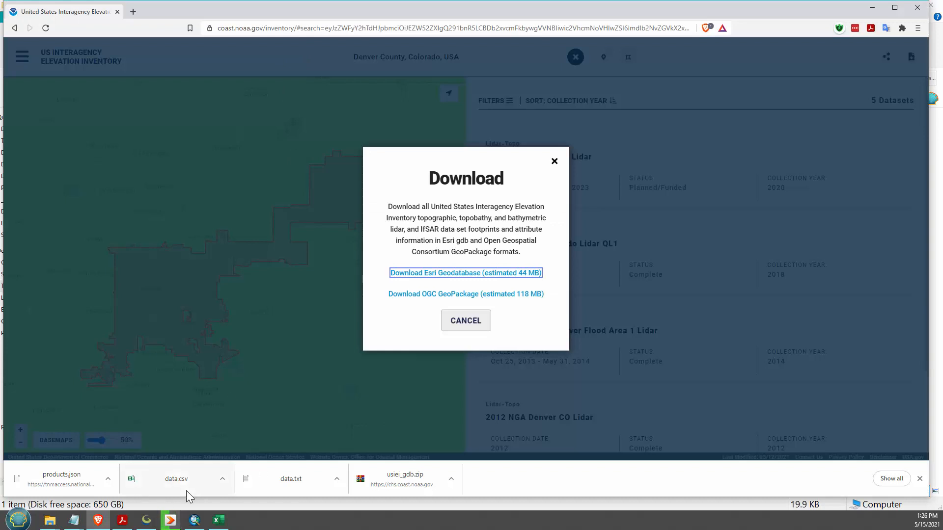
Switch to ArcMap and browse for data to add in the _LiDAR Interagency Index folder under _LiDAR Specifications\LiDAR Indexes
click(195, 520)
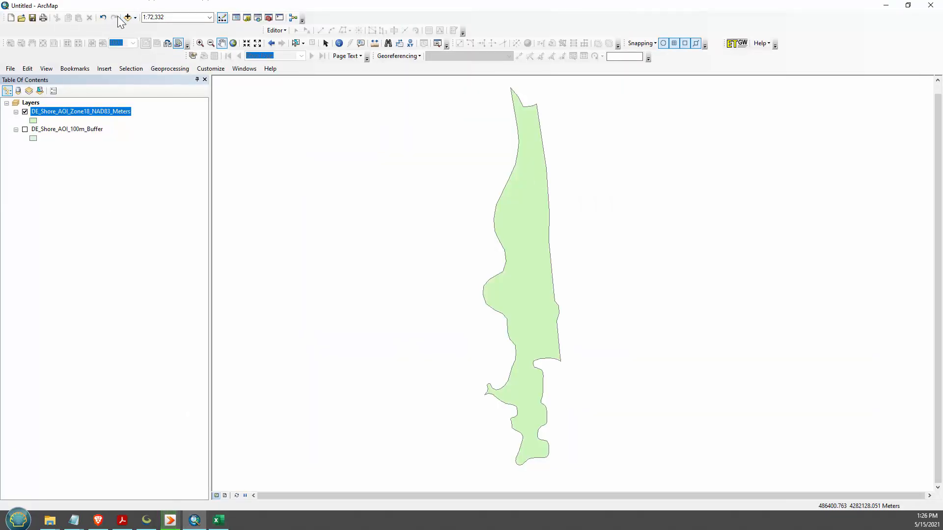
click(135, 17)
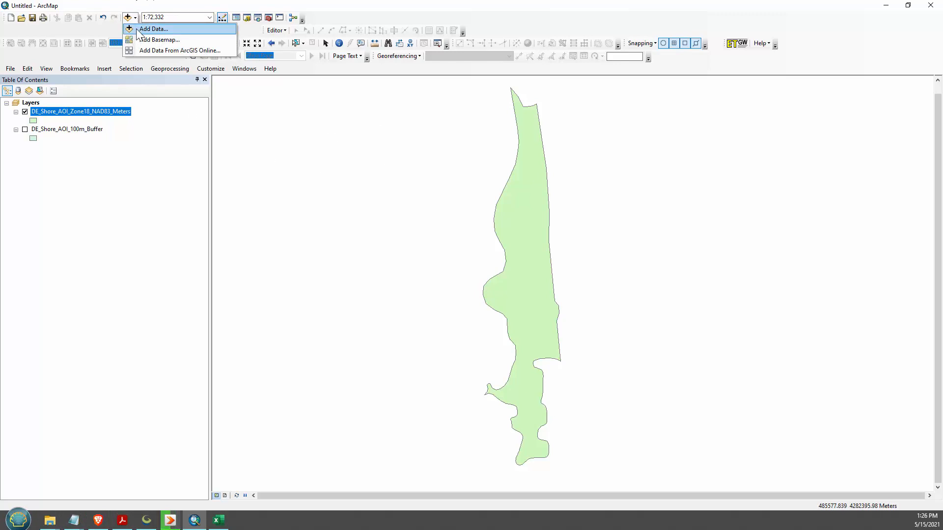
click(153, 29)
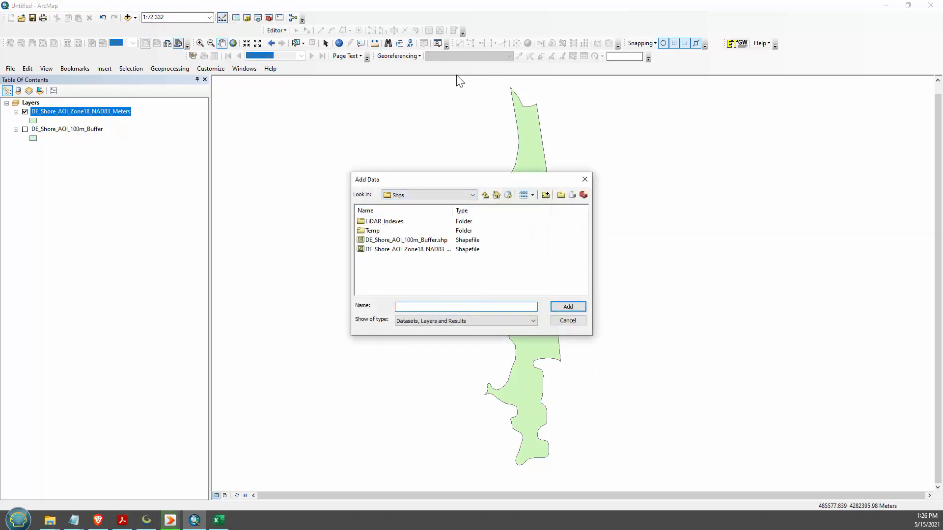
click(397, 197)
scroll(474, 320, up, 3)
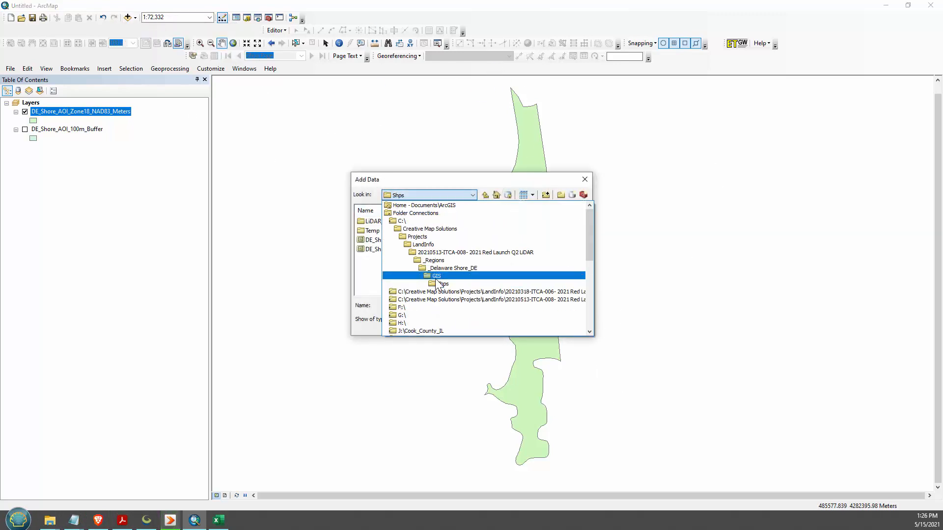
click(423, 244)
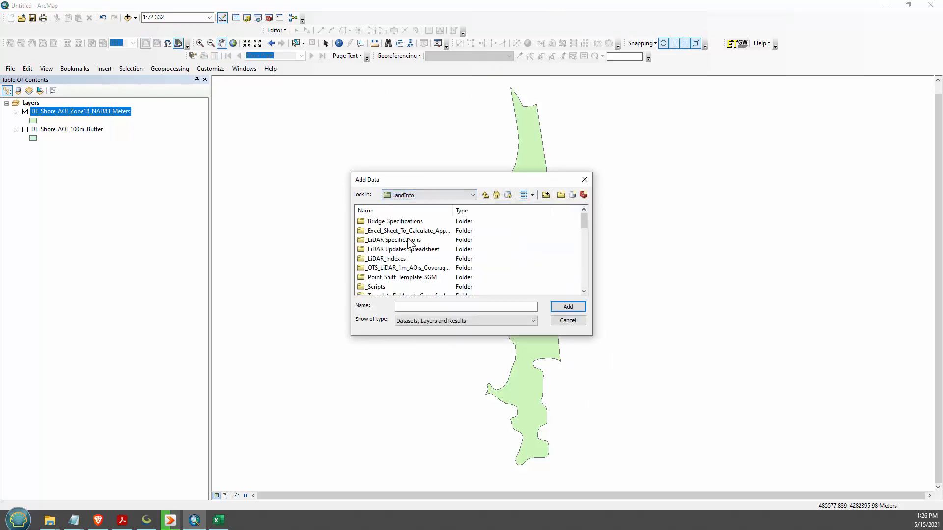
double_click(408, 243)
click(390, 260)
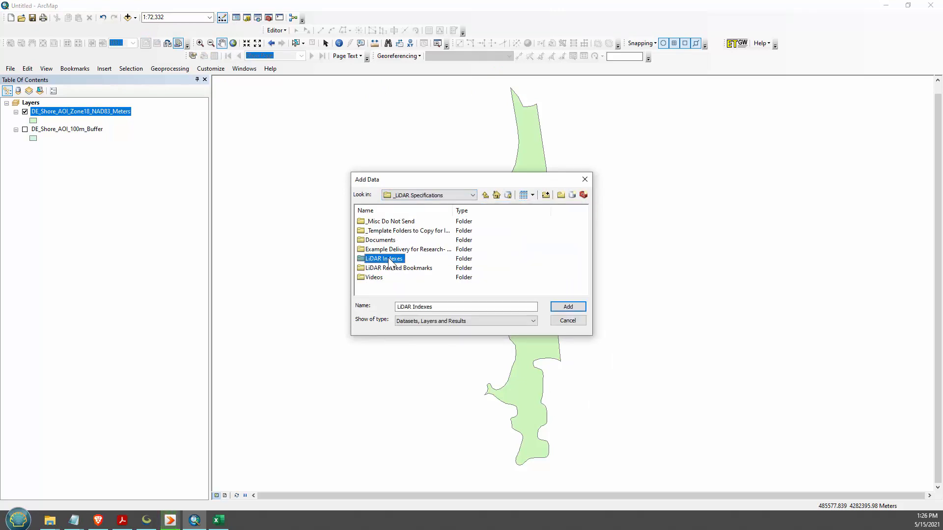
double_click(390, 260)
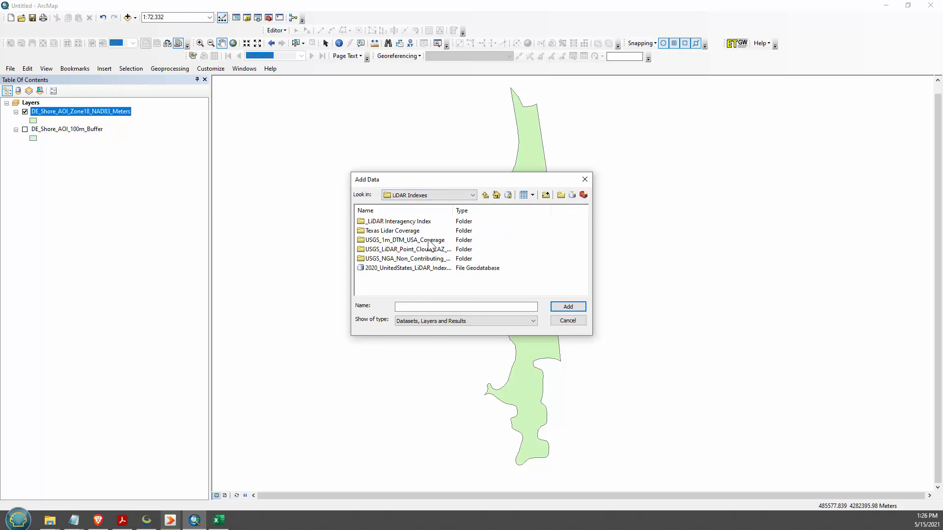
double_click(412, 223)
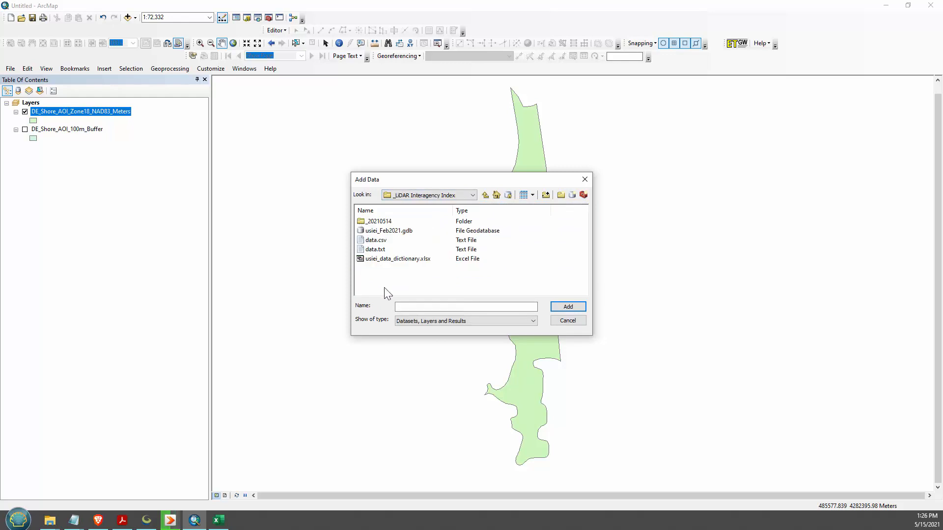
Add the nationalelevationinventory feature class from usiei_Feb2021.gdb to the map
double_click(408, 230)
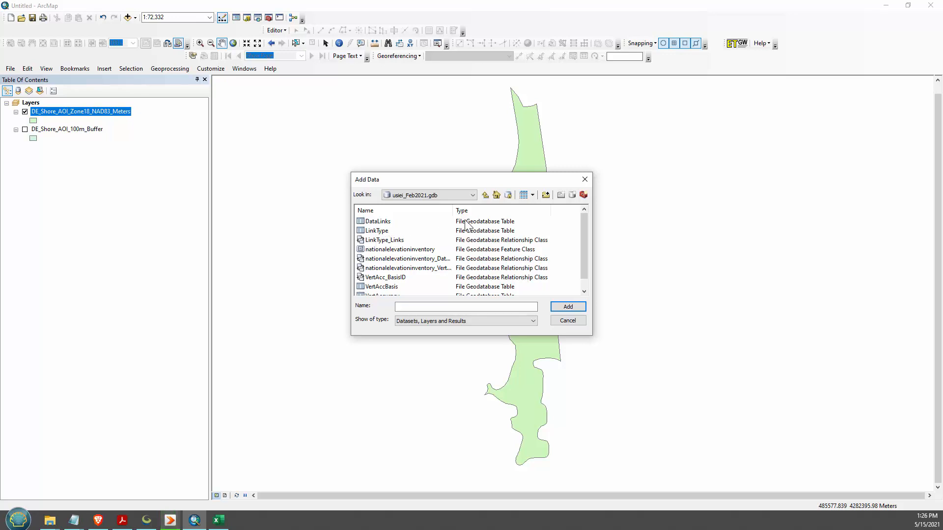
click(405, 250)
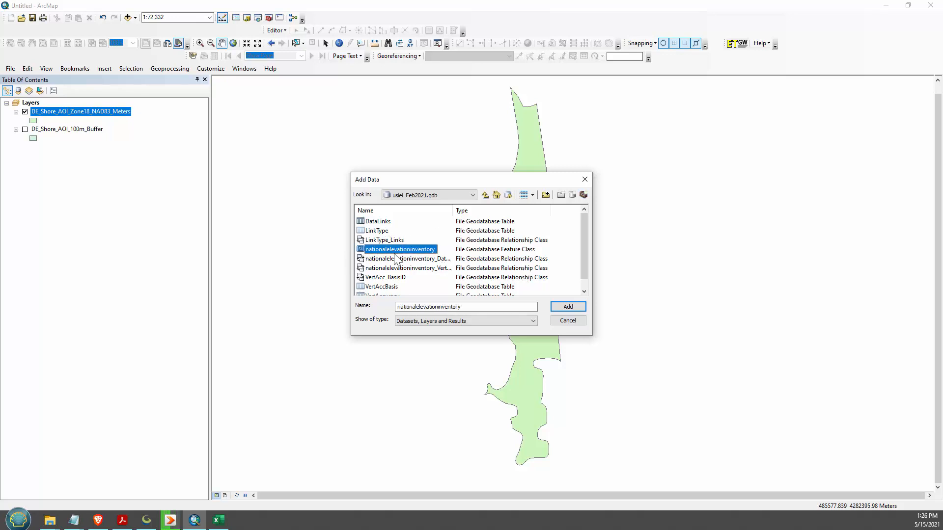
click(569, 307)
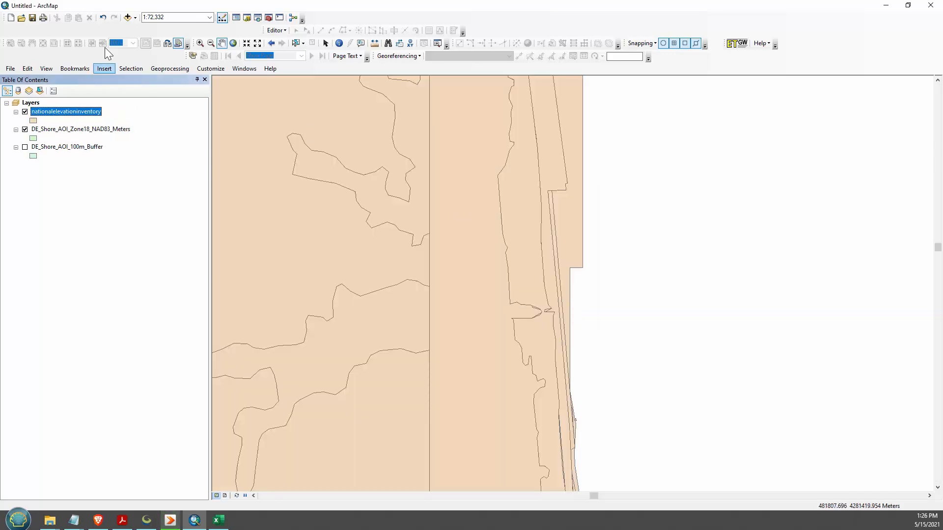
Add the DataLinks table from the same usiei_Feb2021.gdb geodatabase to the map
click(127, 18)
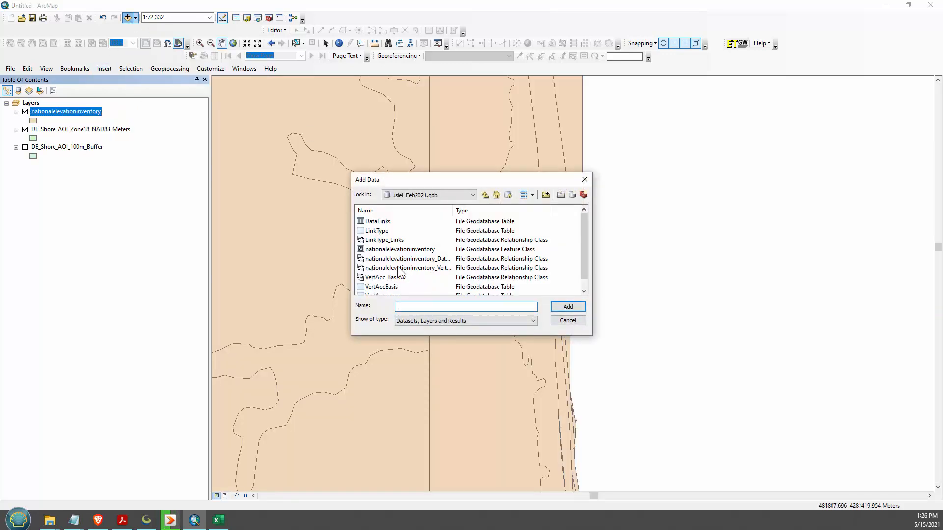
click(378, 222)
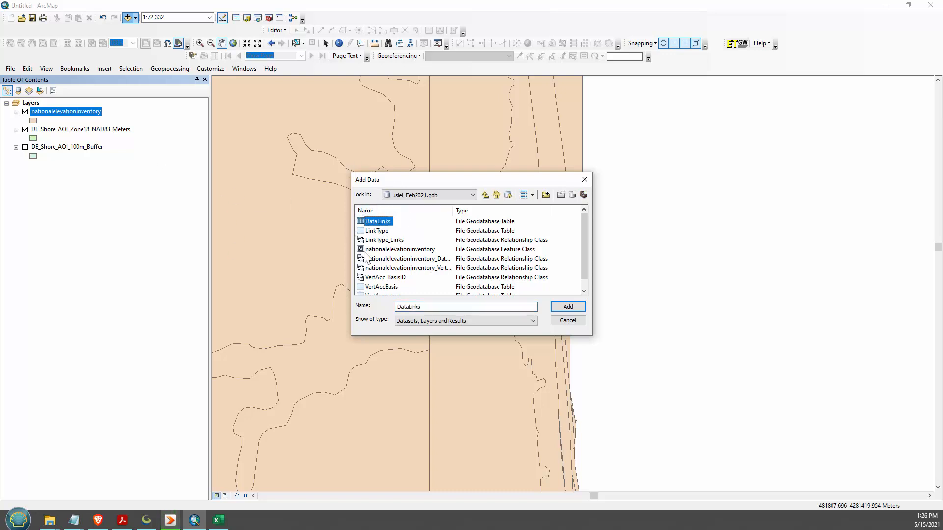
click(568, 307)
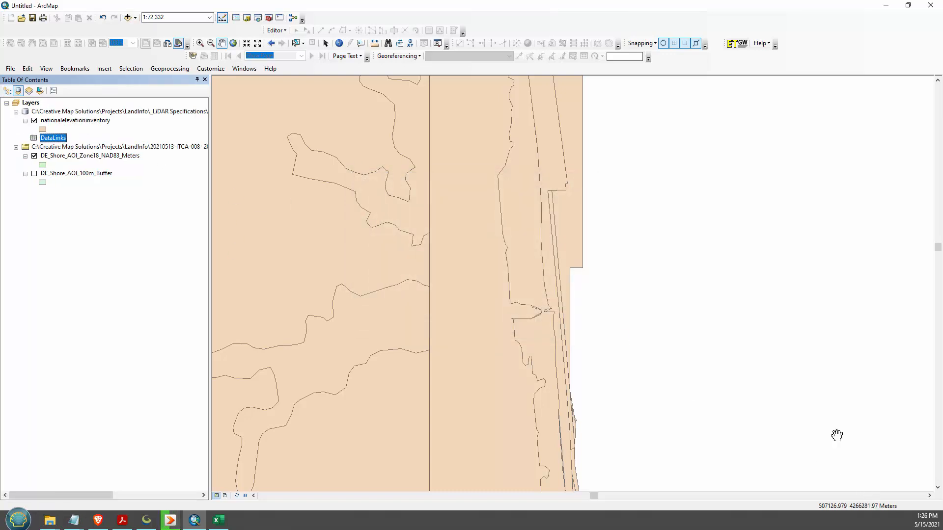
Open the DataLinks table to examine its InvUUID and Link fields, and move its window clear of the layer list
right_click(55, 122)
click(27, 257)
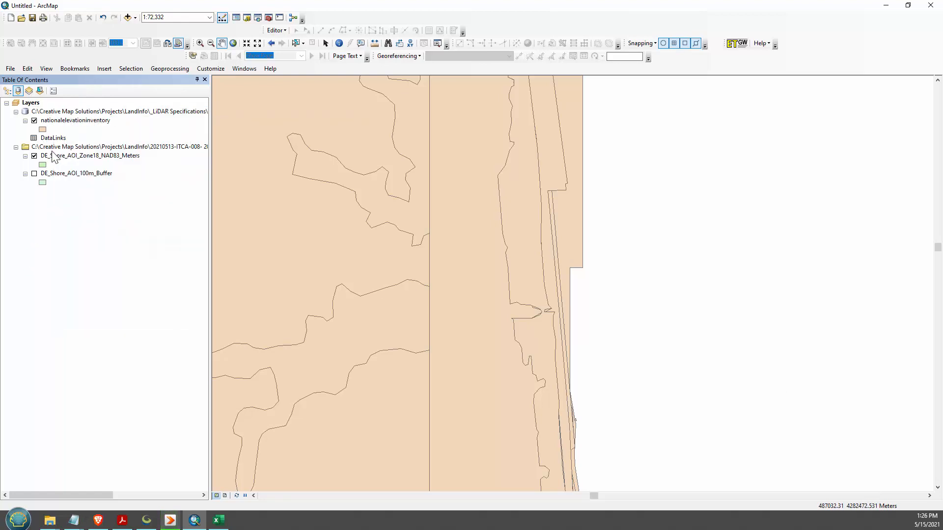
right_click(81, 121)
right_click(51, 139)
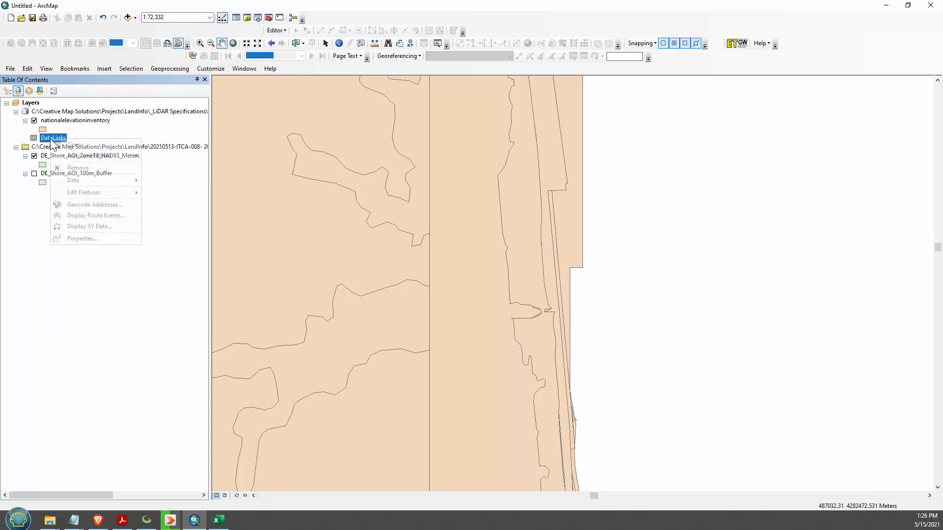
key(Escape)
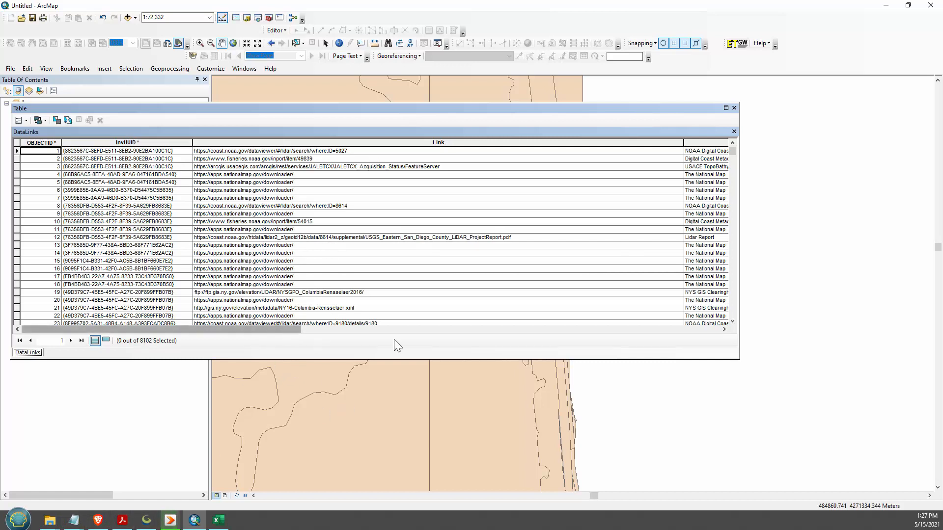
mouse_move(274, 329)
mouse_down()
mouse_move(658, 337)
mouse_move(281, 335)
mouse_up()
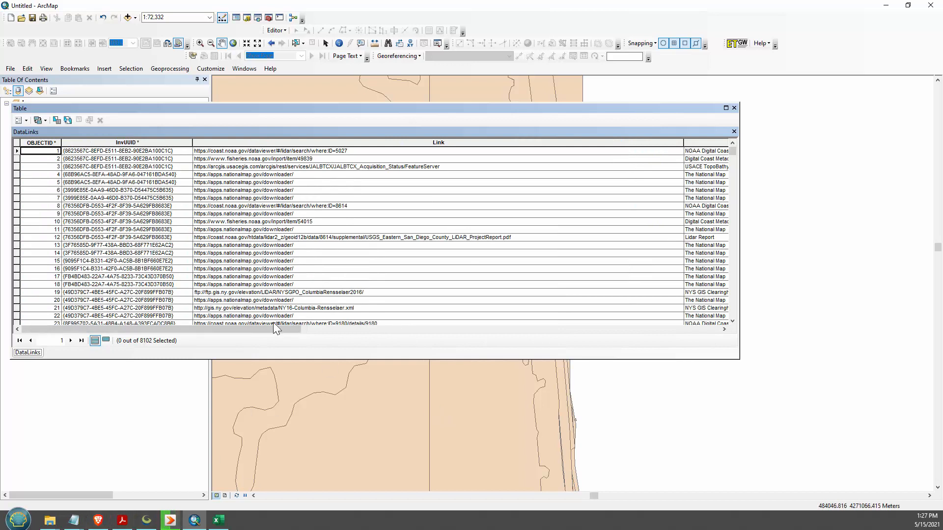
mouse_move(273, 328)
mouse_down()
mouse_move(516, 328)
mouse_move(275, 328)
mouse_up()
drag(169, 113, 443, 214)
Join the DataLinks table to nationalelevationinventory, matching UUID to InvUUID and keeping all records
click(78, 123)
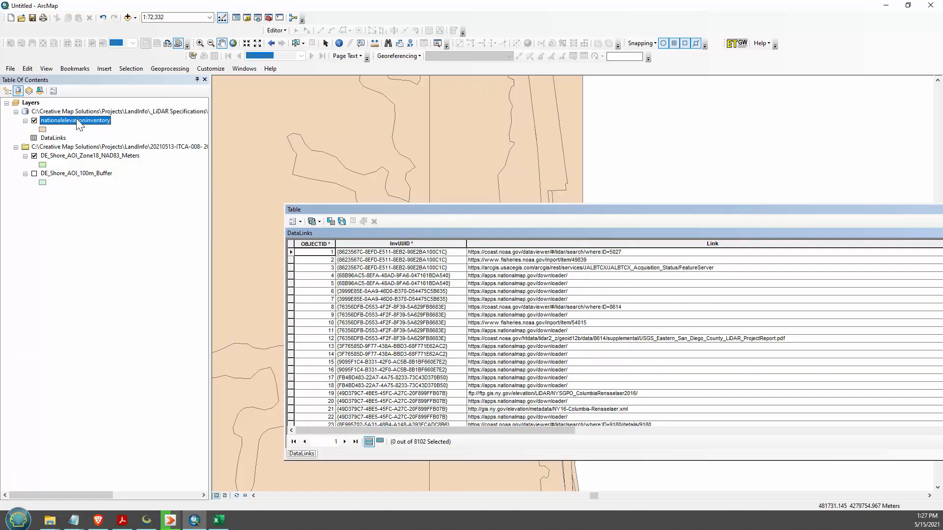
right_click(100, 121)
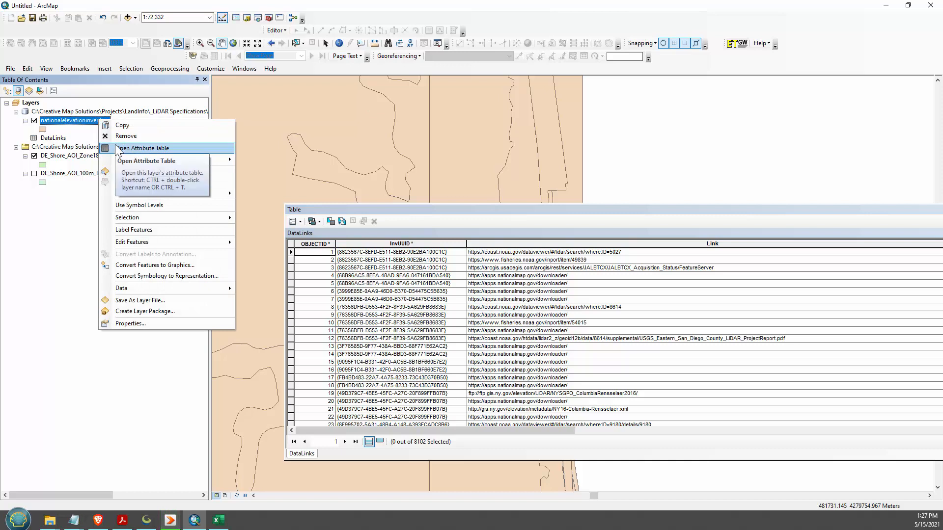
right_click(84, 118)
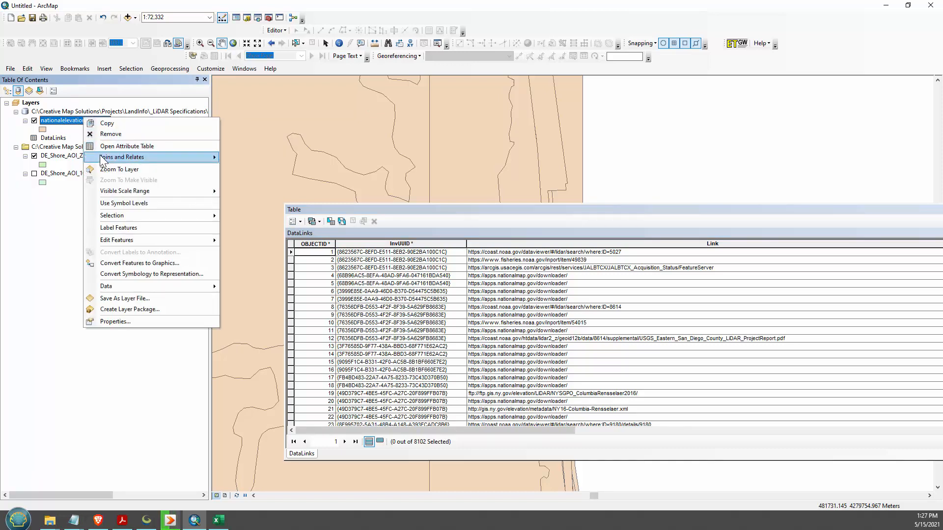
mouse_move(128, 157)
click(233, 155)
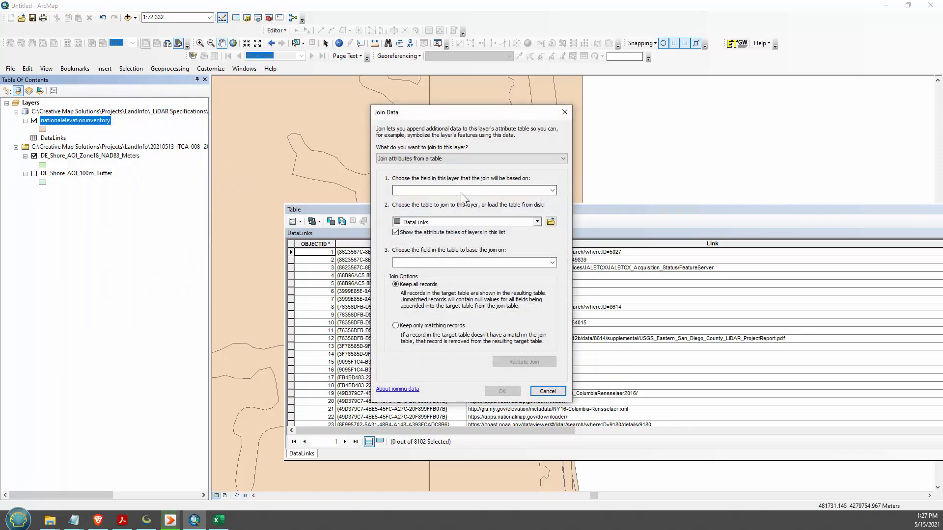
click(464, 190)
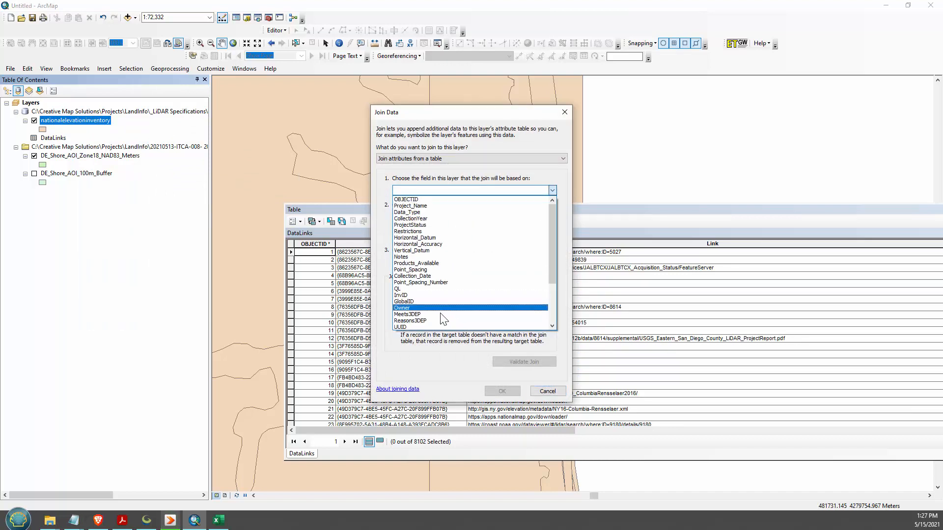
click(442, 327)
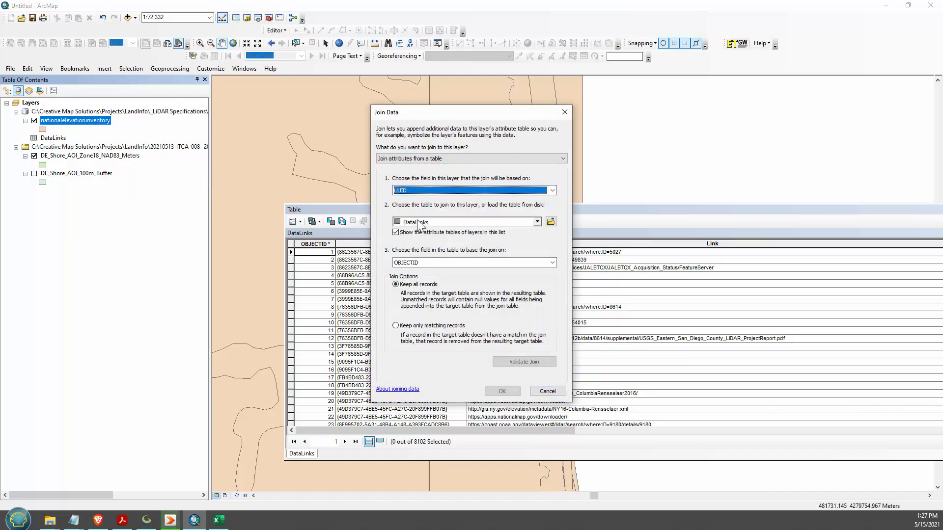
click(422, 263)
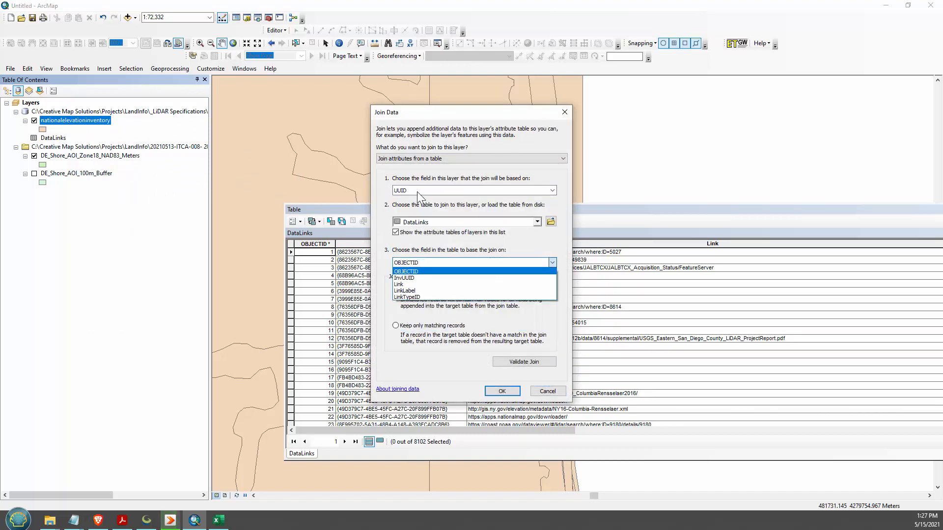
click(420, 279)
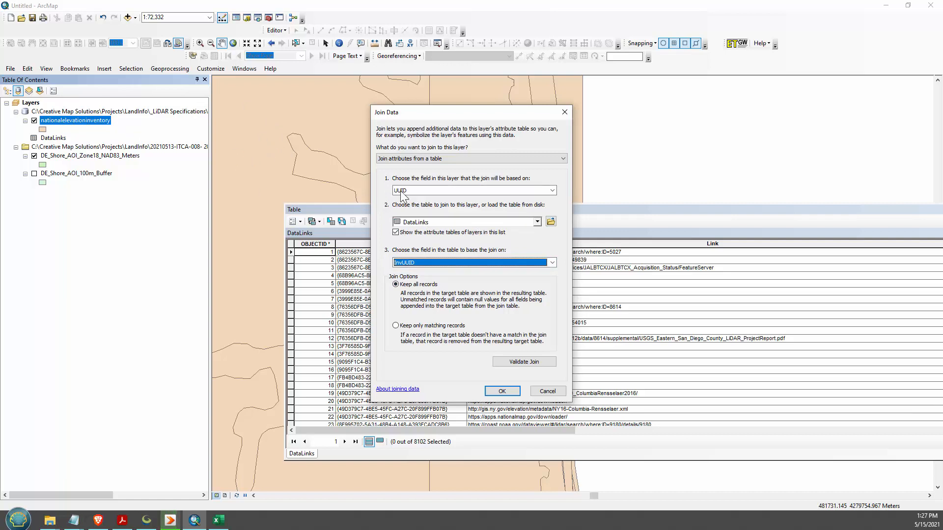
click(501, 391)
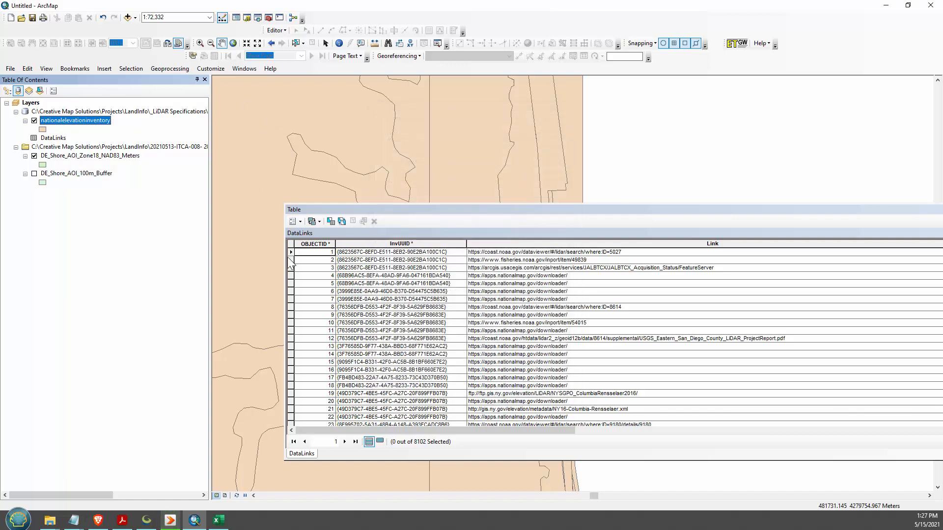
Open the nationalelevationinventory attribute table and check the fields joined from DataLinks
right_click(76, 122)
click(113, 151)
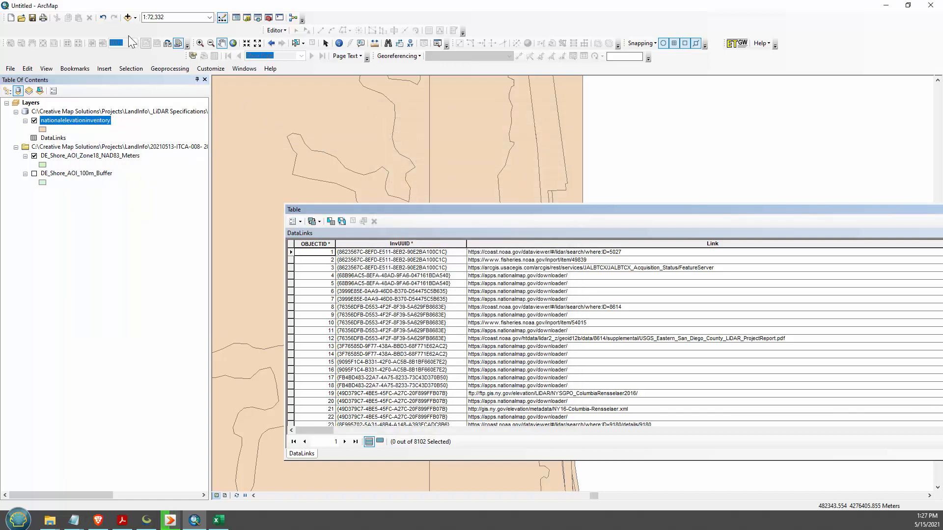
drag(579, 211, 335, 156)
drag(66, 378, 559, 377)
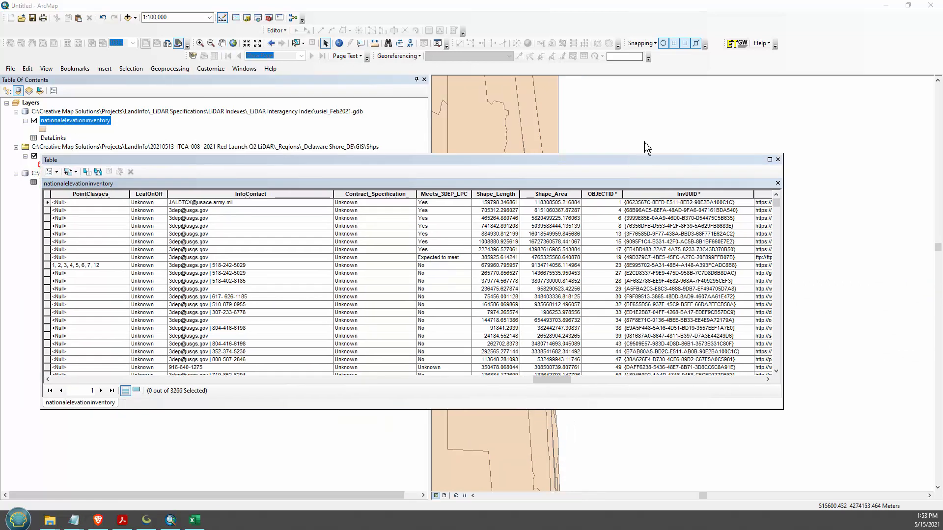
Select by location the nationalelevationinventory features that intersect the DE_Shore_AOI_100m_Buffer layer
click(138, 70)
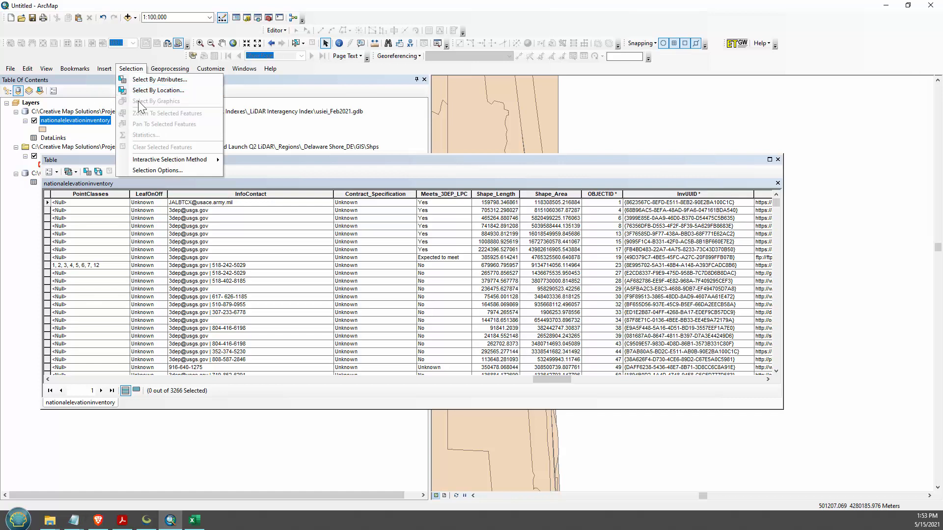
click(157, 90)
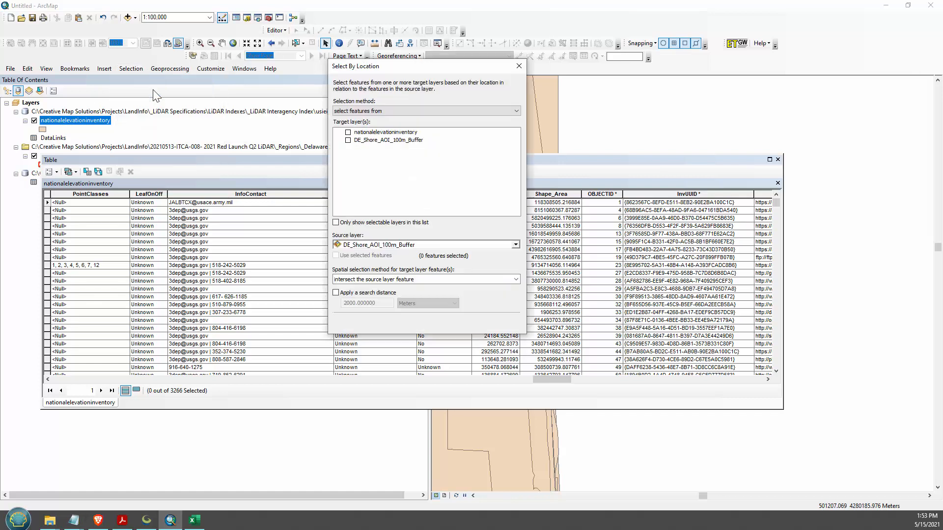
click(347, 132)
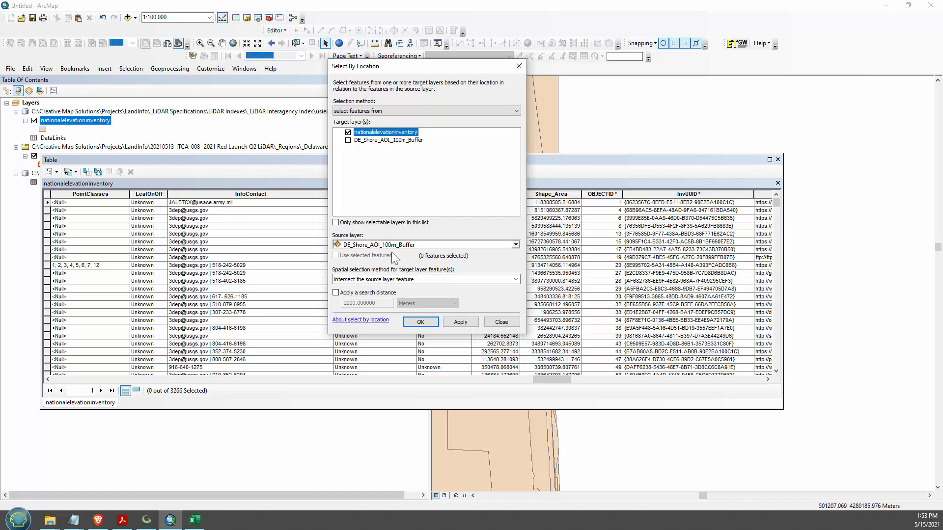
click(420, 321)
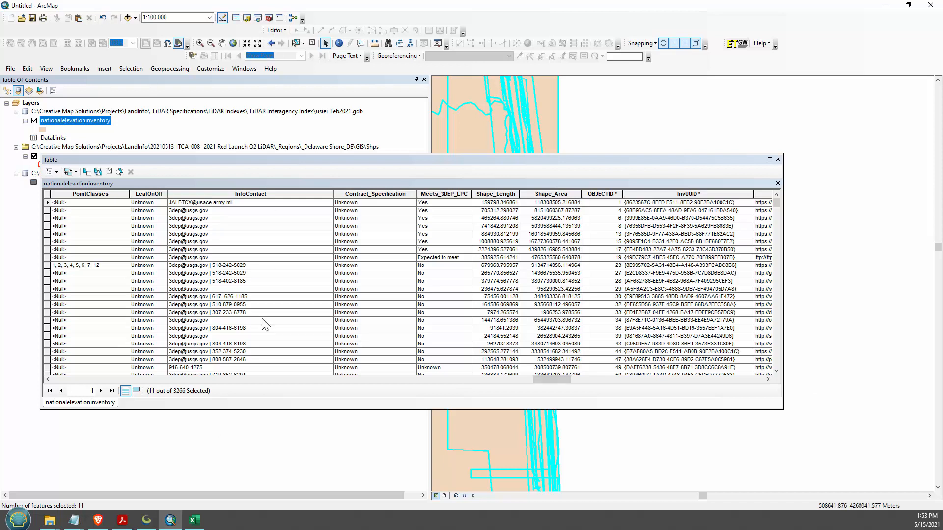
Export the selected nationalelevationinventory features to the Shps folder as shapefile DE_Shore_Interagency_Index, using the data frame's coordinate system, and add it to the map
right_click(86, 120)
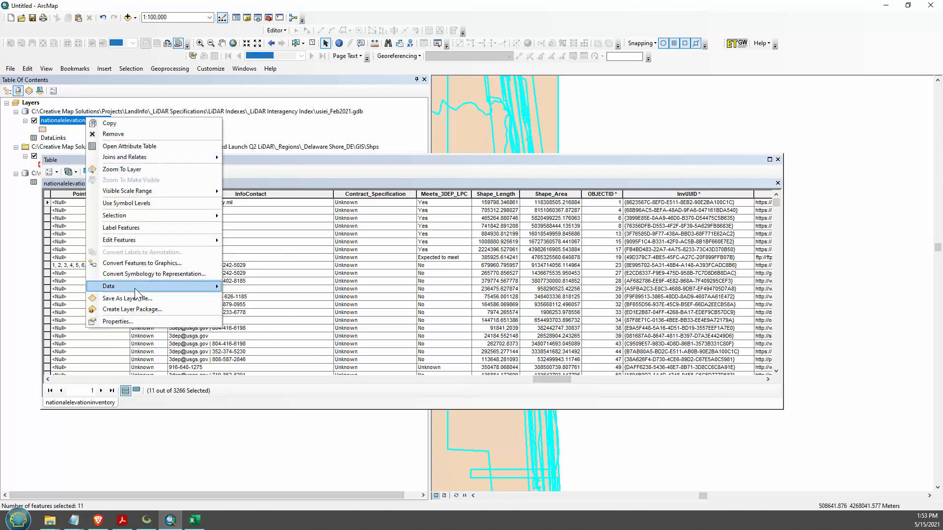
mouse_move(204, 286)
click(257, 299)
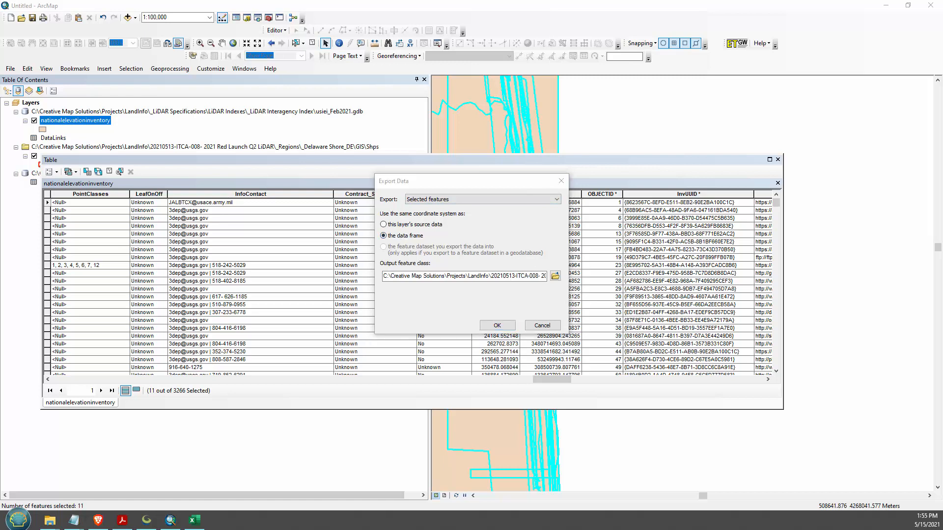
click(555, 276)
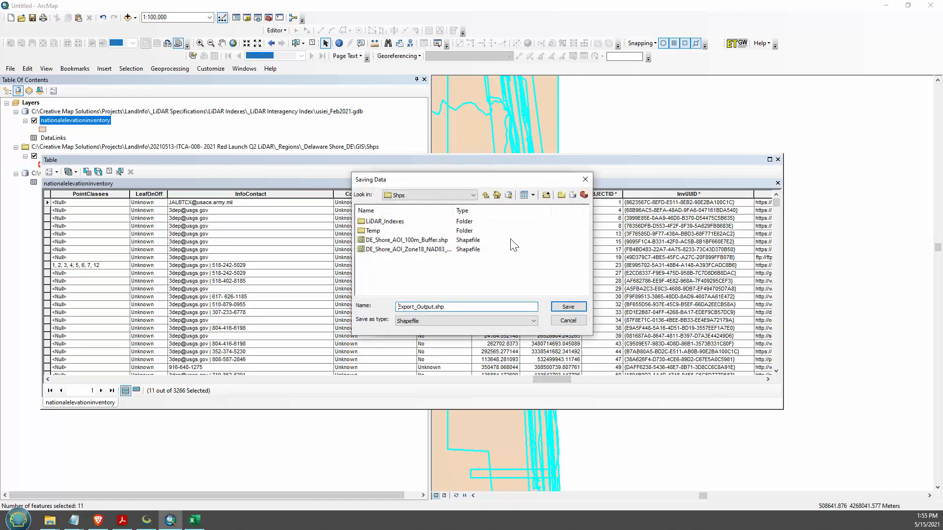
click(396, 249)
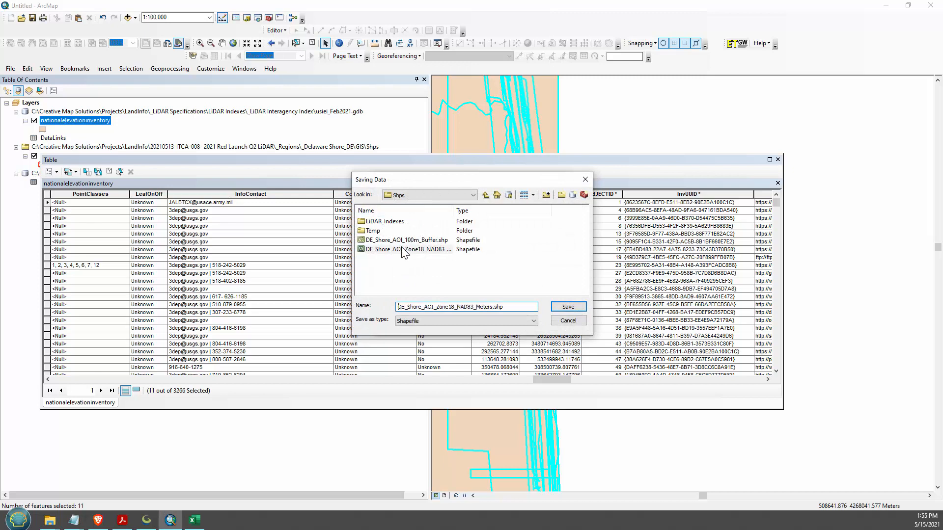
click(399, 307)
drag(508, 308, 425, 308)
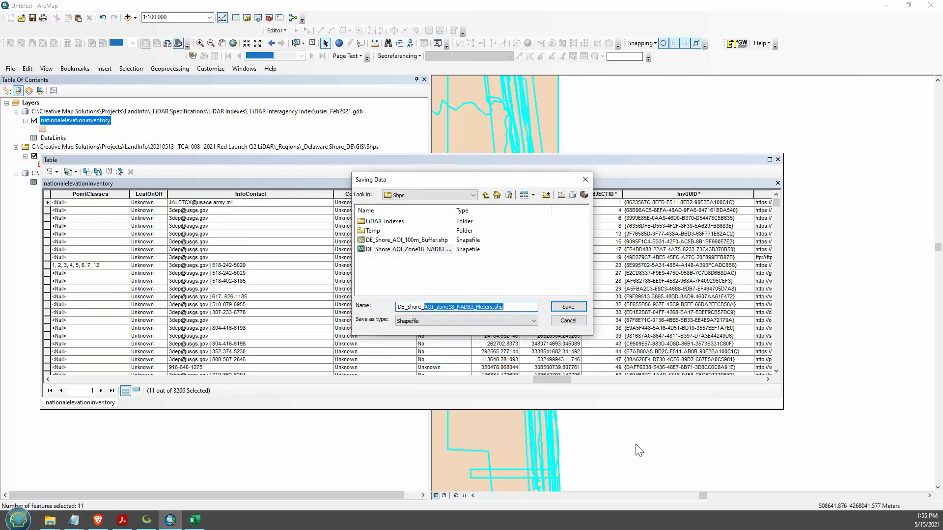
text(Interagency Index)
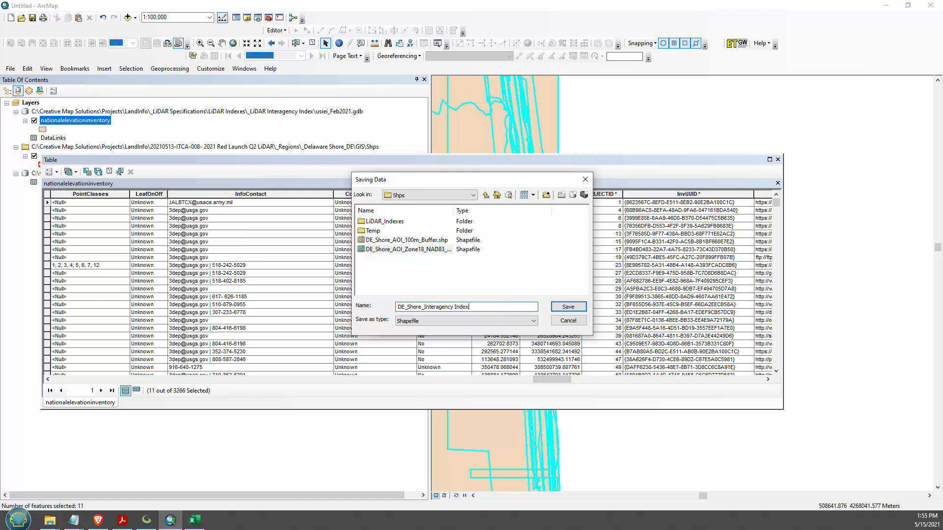
key(Return)
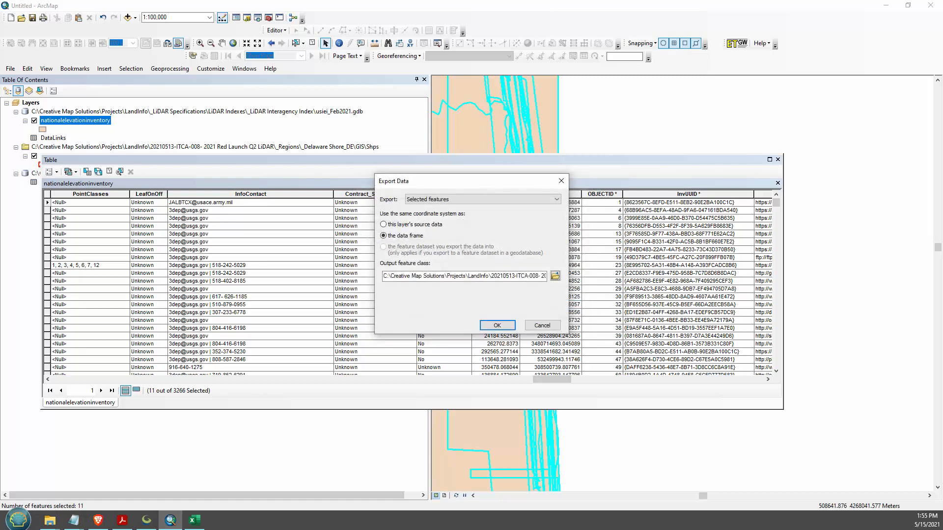
click(500, 325)
click(503, 295)
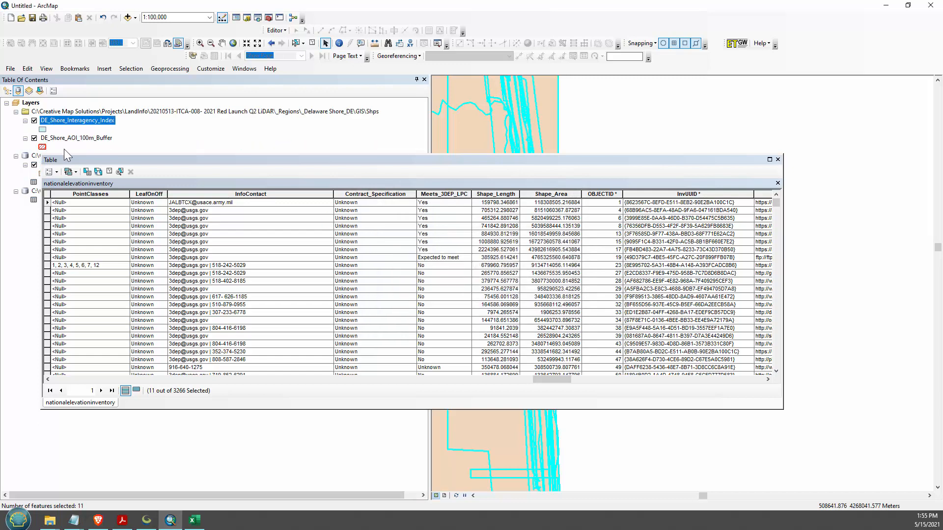
Open the DE_Shore_Interagency_Index attribute table and remove the nationalelevationinventory layer and DataLinks table from the map
right_click(82, 122)
click(118, 153)
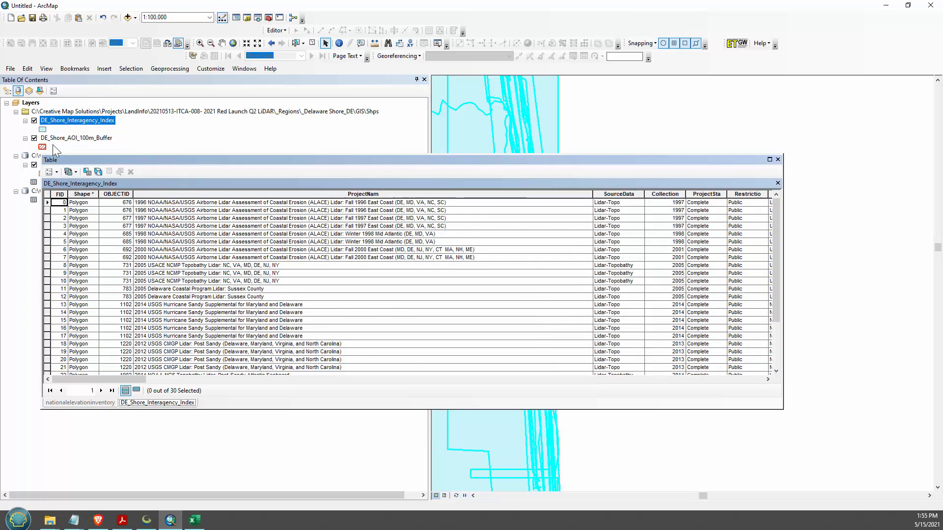
drag(88, 161, 366, 158)
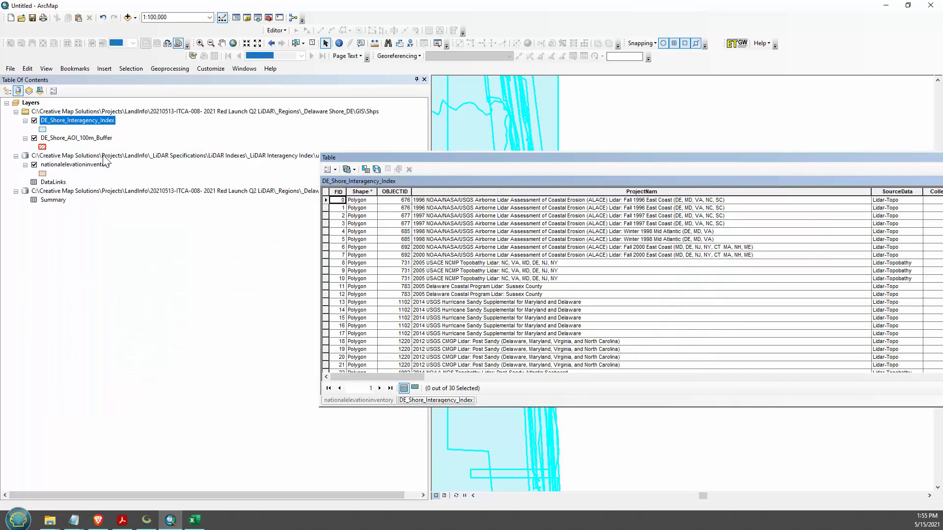
right_click(103, 156)
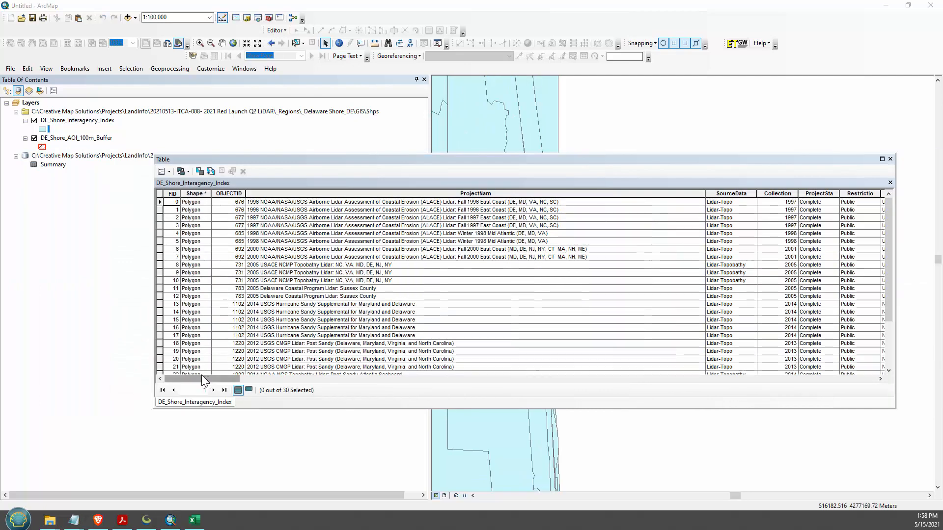
Add a Short Integer field named Year to the DE_Shore_Interagency_Index table
mouse_move(201, 378)
mouse_down()
mouse_move(368, 379)
mouse_move(194, 383)
mouse_up()
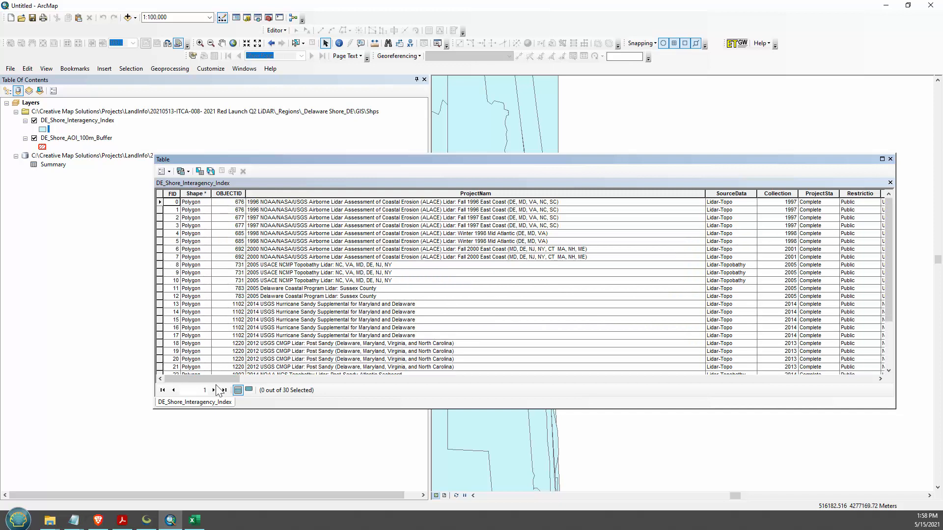
drag(889, 290, 894, 344)
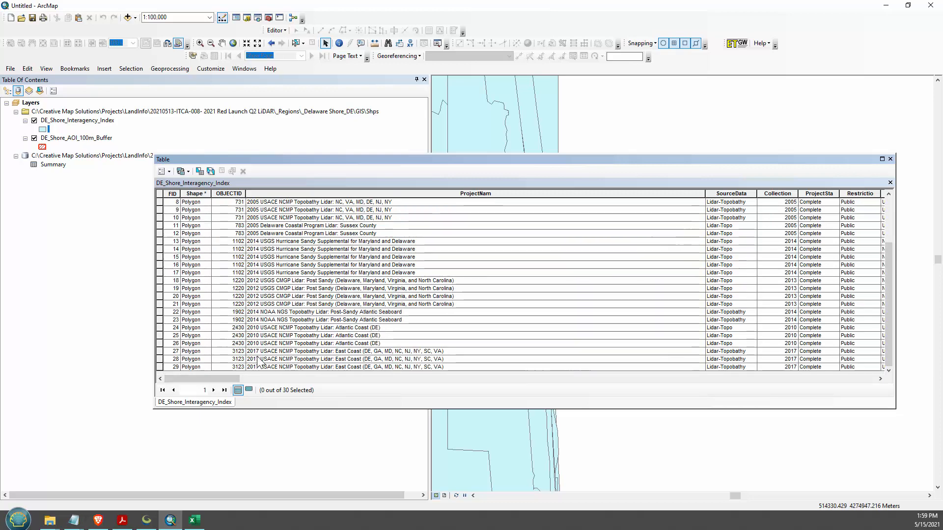
drag(238, 378, 874, 378)
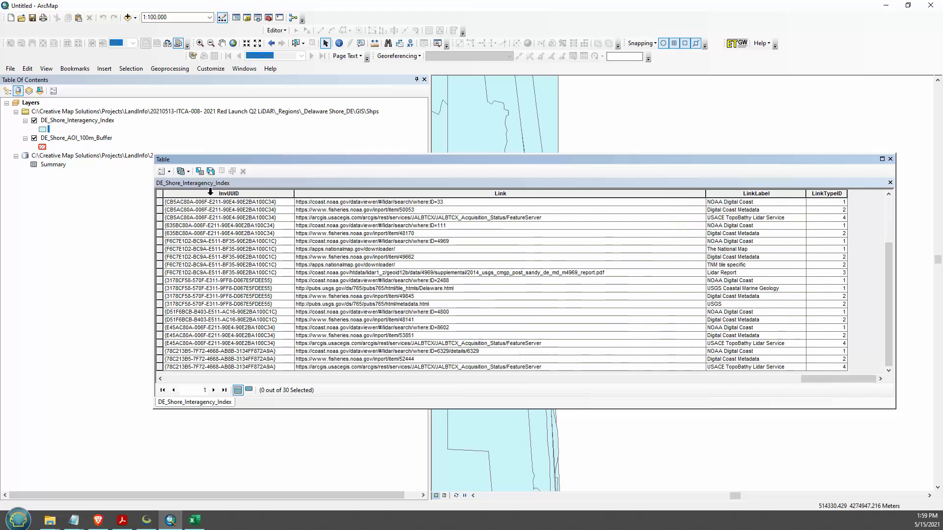
click(163, 172)
click(206, 232)
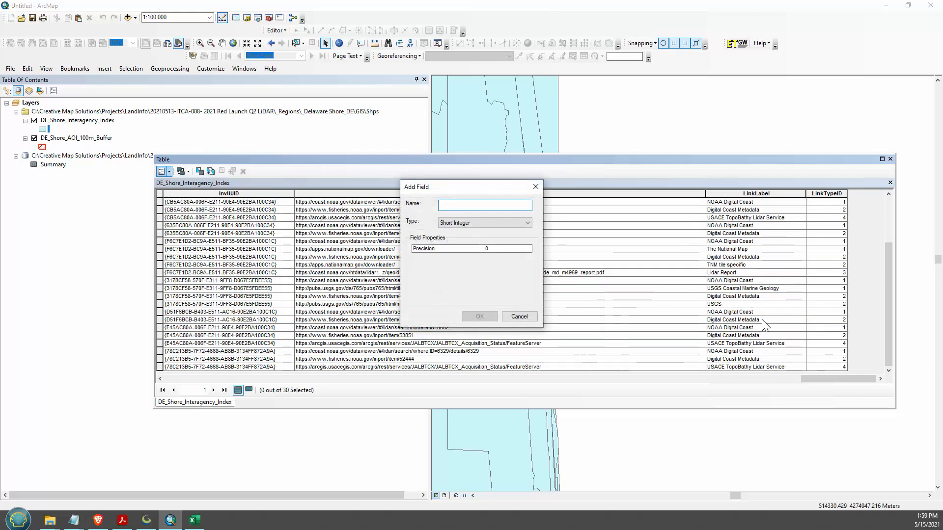
text(Year)
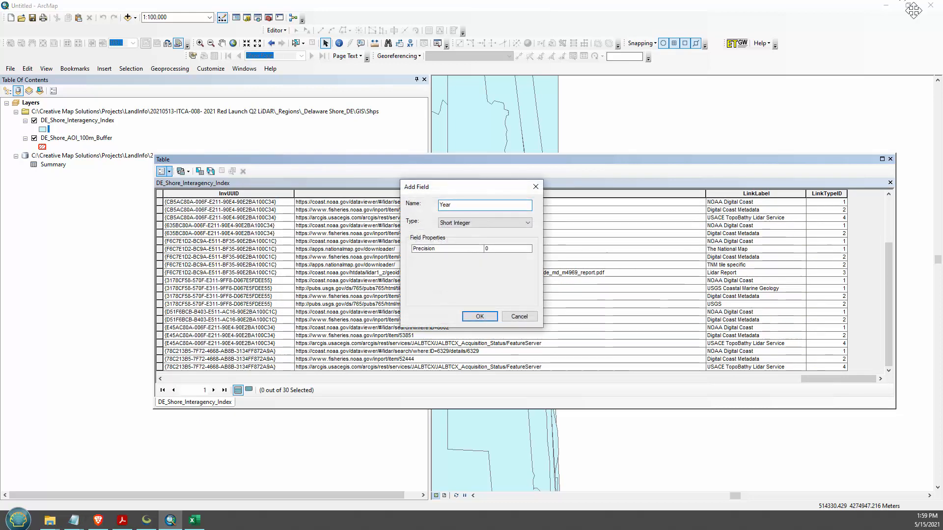
click(479, 316)
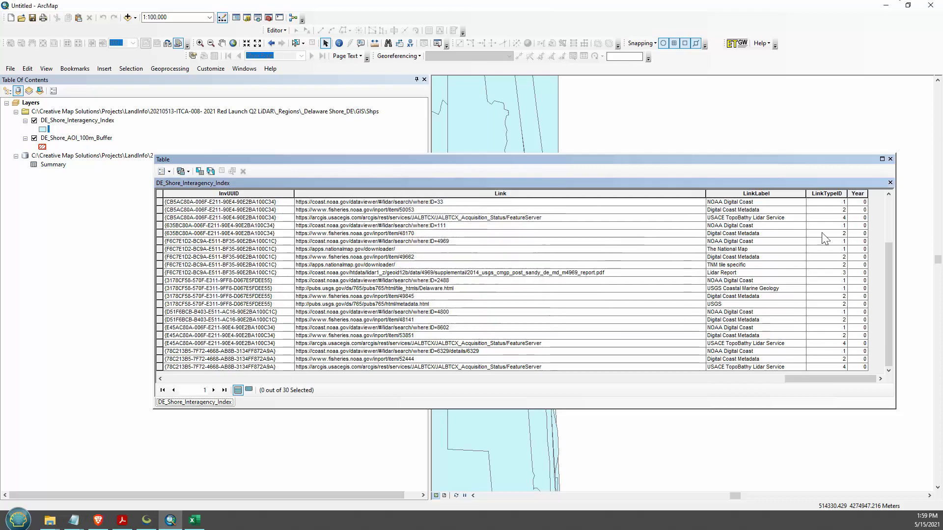
Calculate the Year field from the first four characters of the project name with the expression left([ProjectNam],4)
right_click(856, 195)
drag(816, 379, 877, 388)
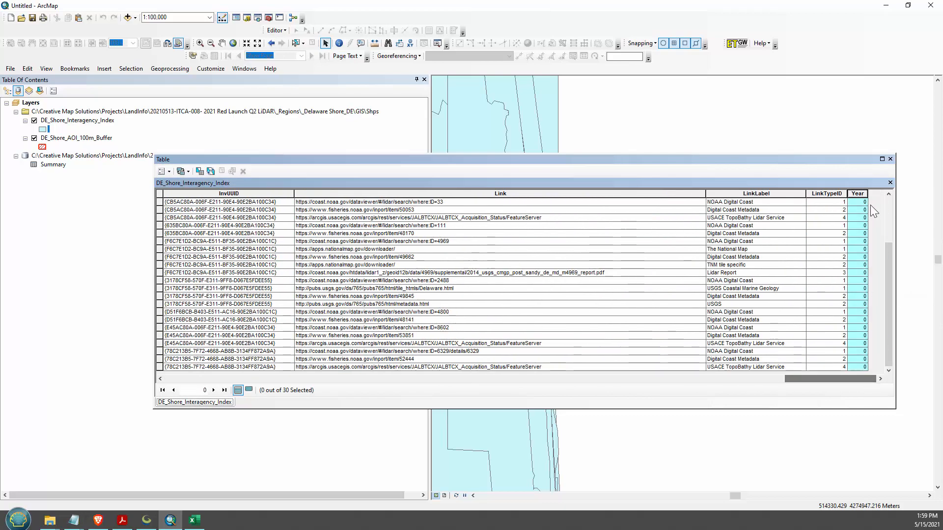
right_click(857, 193)
click(874, 257)
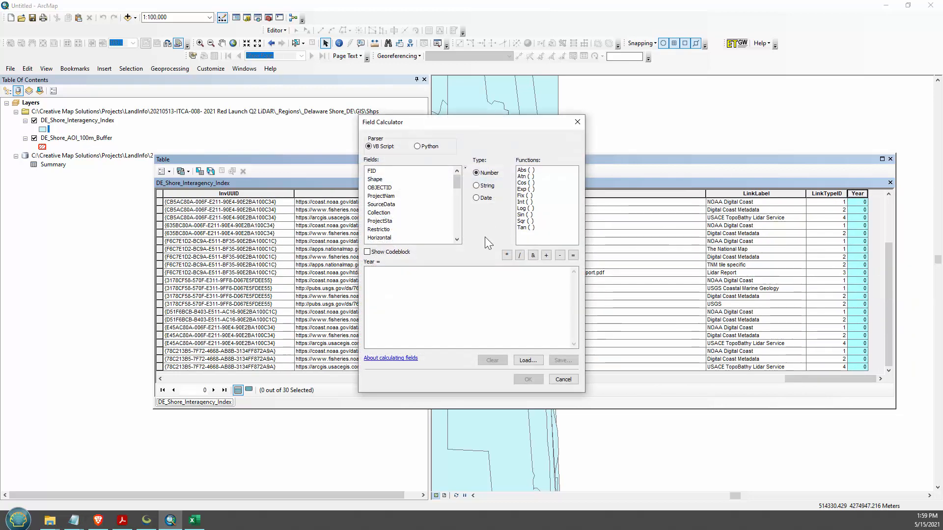
click(515, 283)
text(lerft)
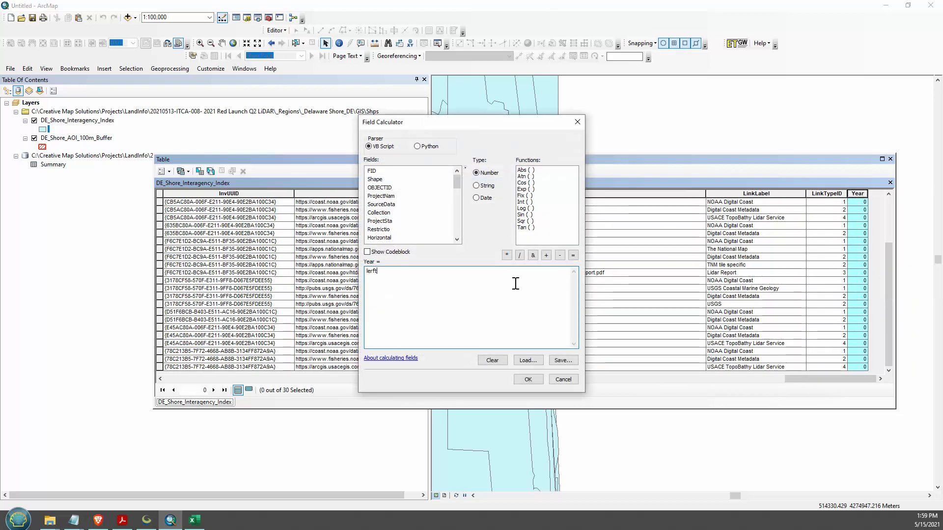
key(BackSpace)
text(ft)
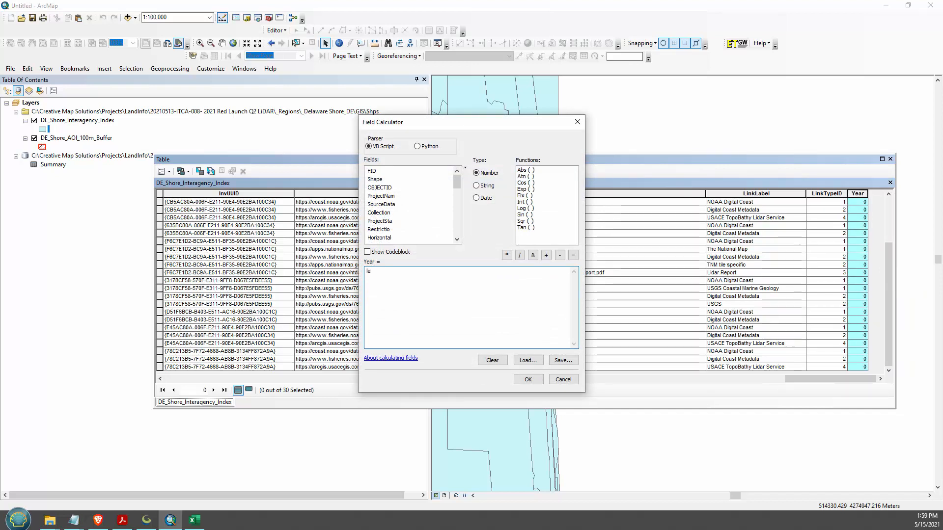
text(()
double_click(381, 197)
text(,4))
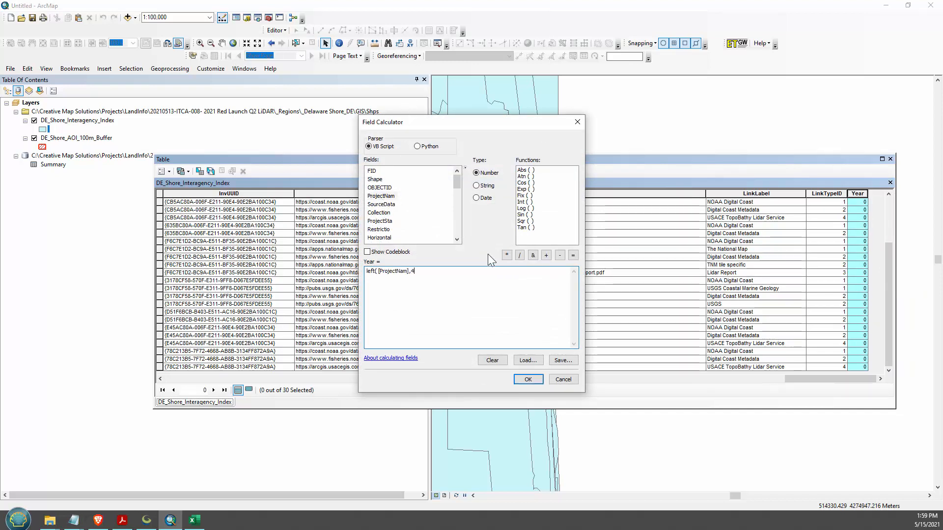
click(531, 379)
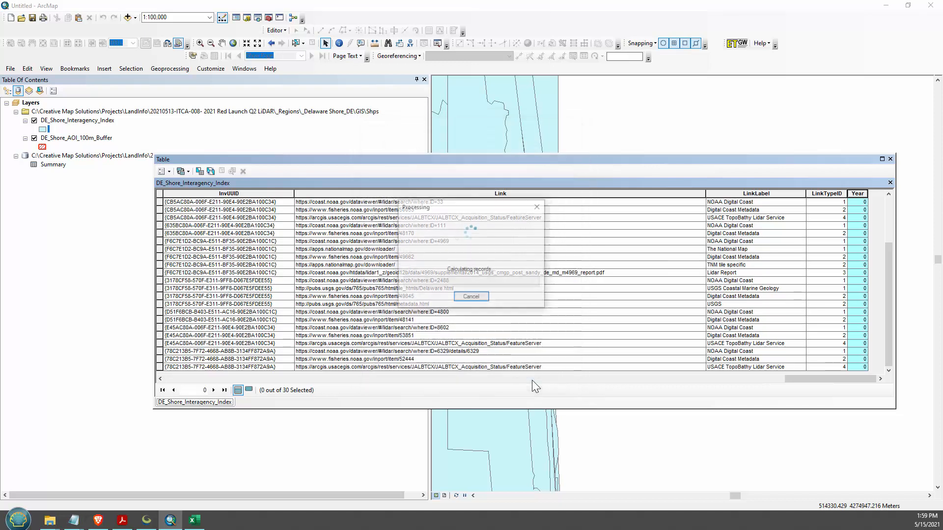
Sort the DE_Shore_Interagency_Index records by Year in ascending order and return to the earliest records
right_click(858, 194)
click(864, 198)
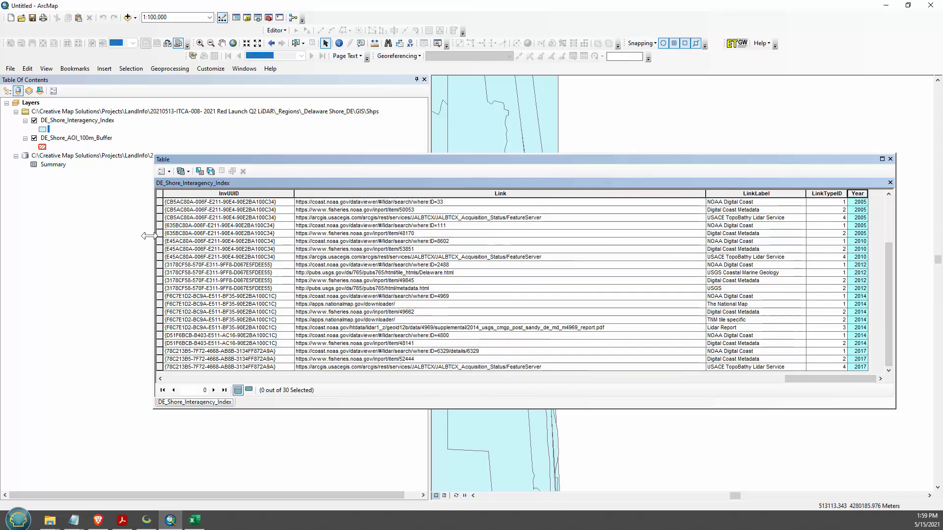
drag(888, 293, 904, 197)
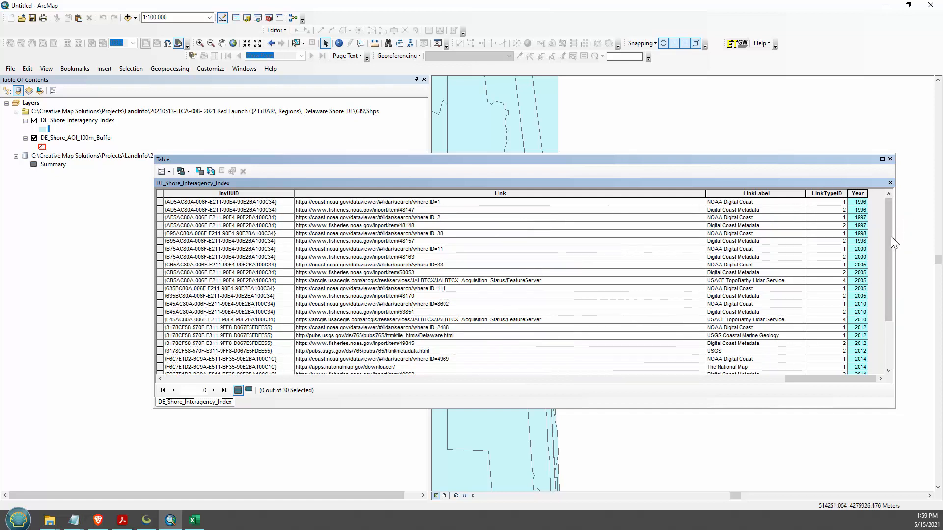
drag(890, 236, 308, 238)
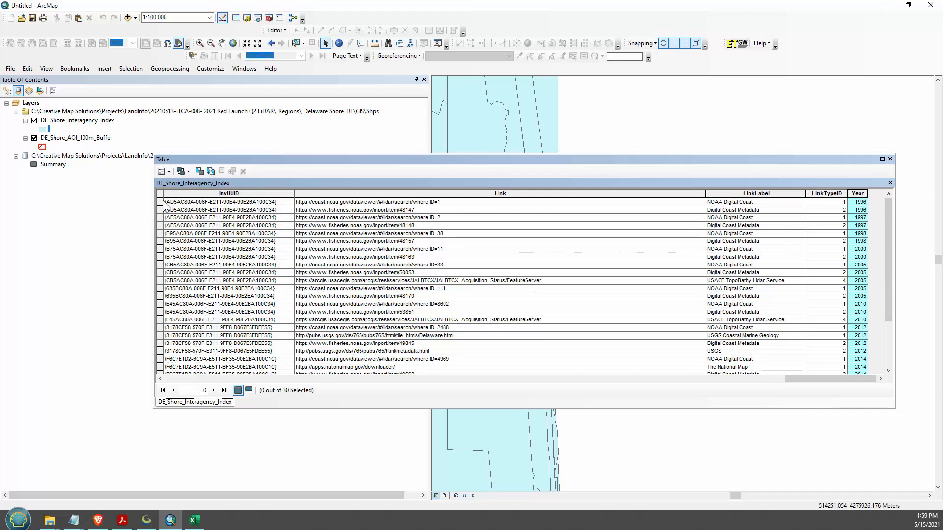
Start editing DE_Shore_Interagency_Index and delete all records dated 1996 through 2012
click(166, 207)
drag(891, 249, 897, 328)
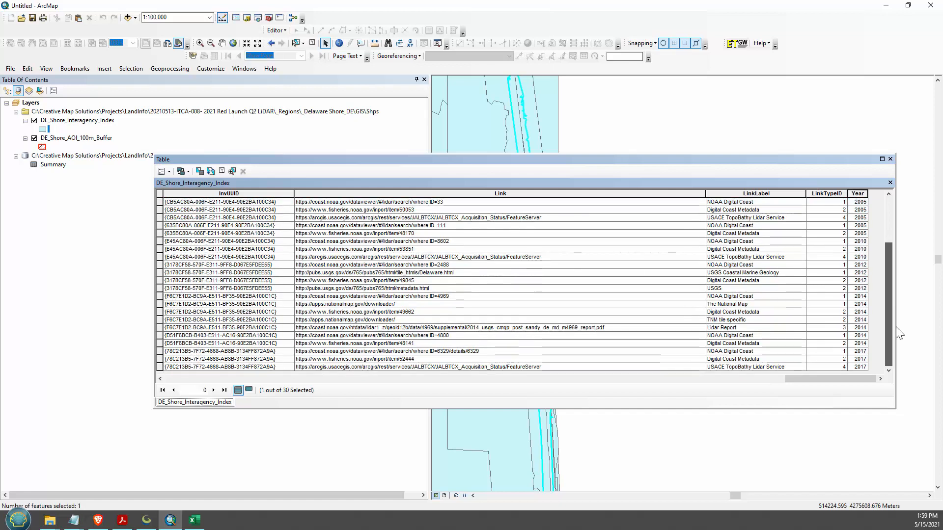
shift+click(159, 288)
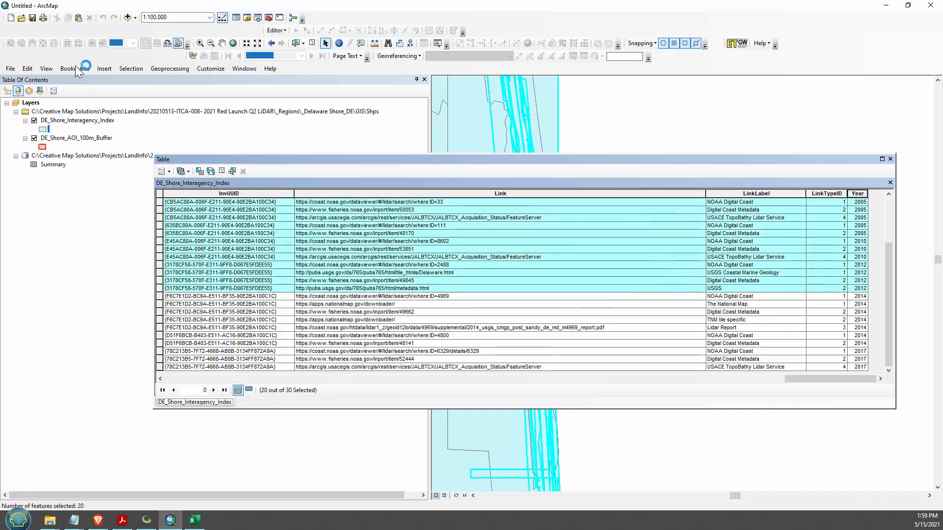
click(276, 30)
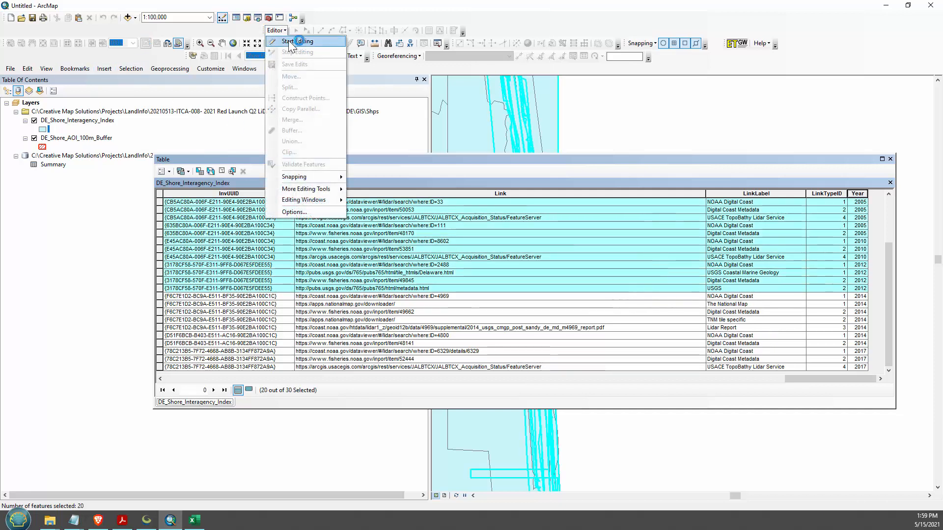
click(294, 41)
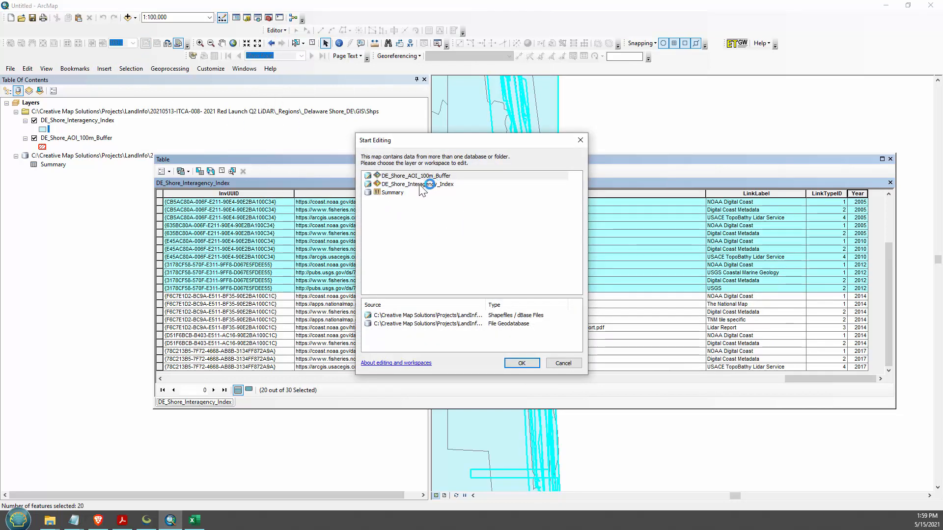
double_click(422, 186)
key(Delete)
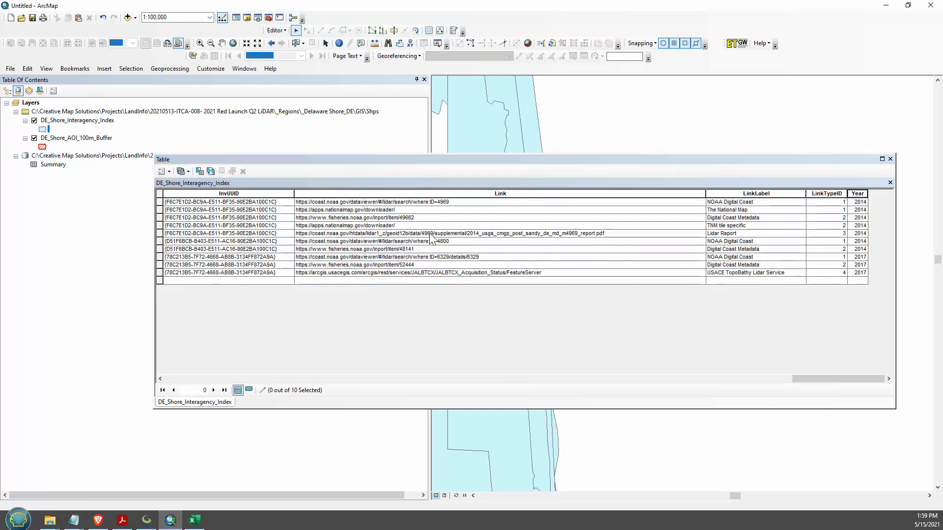
Examine the remaining DE_Shore_Interagency_Index records across their fields, from the project names to the Link values
click(813, 389)
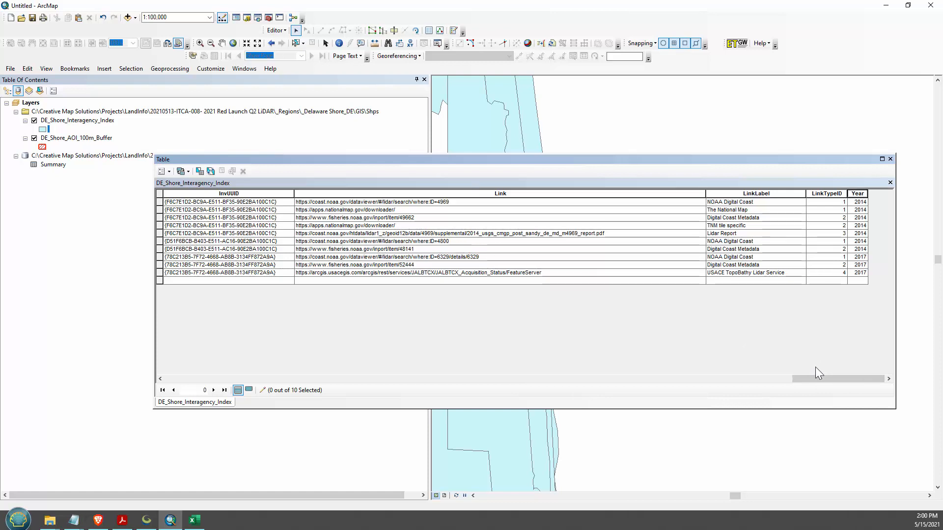
drag(812, 379, 212, 405)
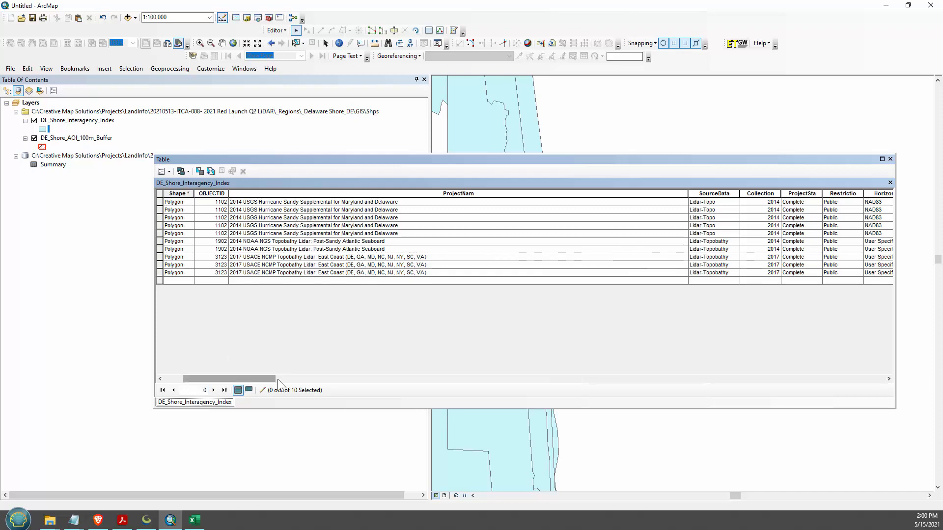
drag(278, 379, 709, 358)
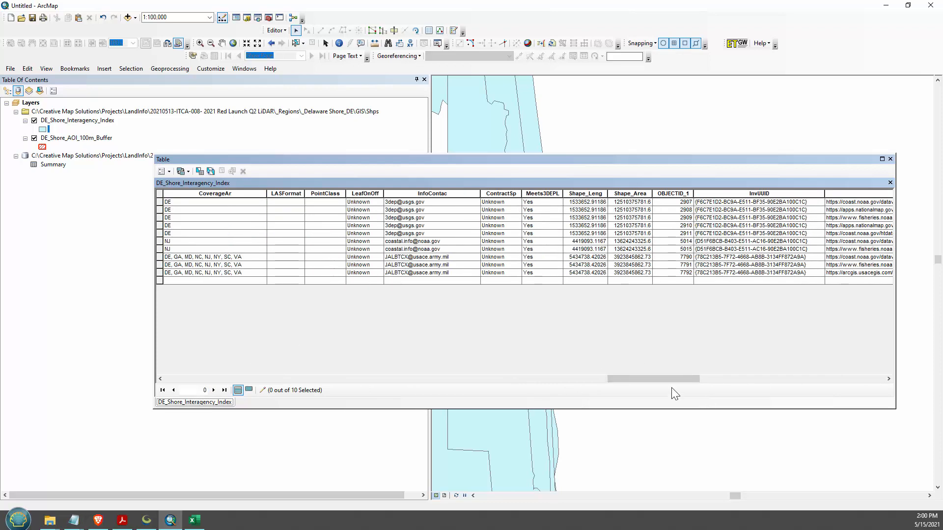
click(712, 381)
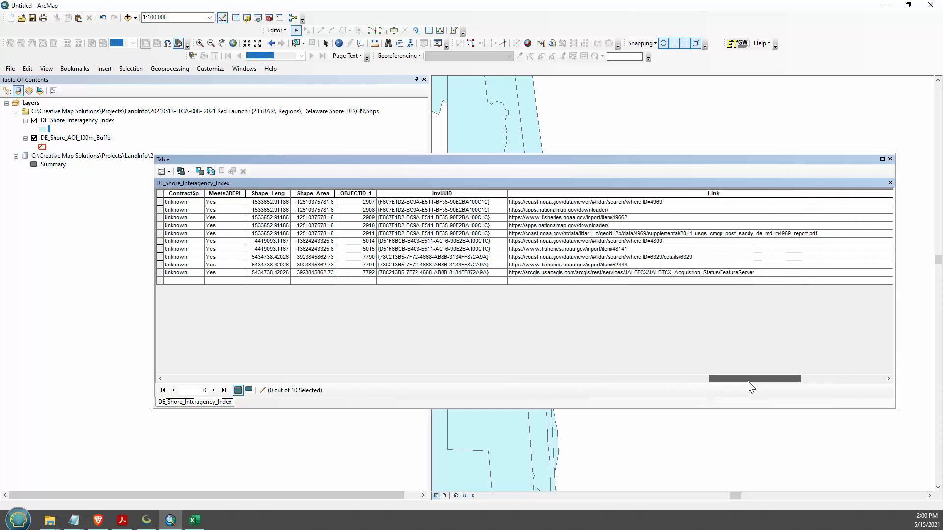
Compare the project name, Link and LinkLabel values of the 2017 USACE NCMP Topobathy Lidar records
drag(748, 380, 775, 380)
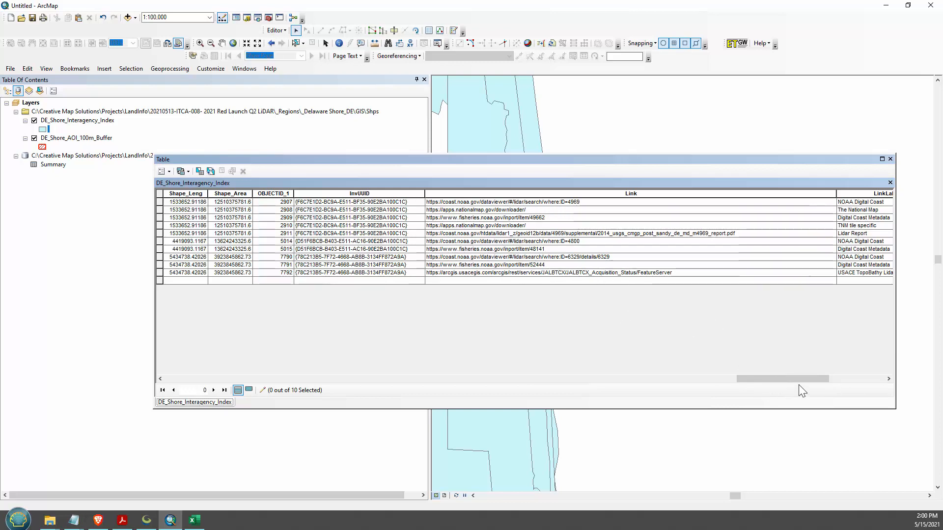
mouse_move(799, 382)
mouse_down()
mouse_move(868, 380)
mouse_move(780, 382)
mouse_up()
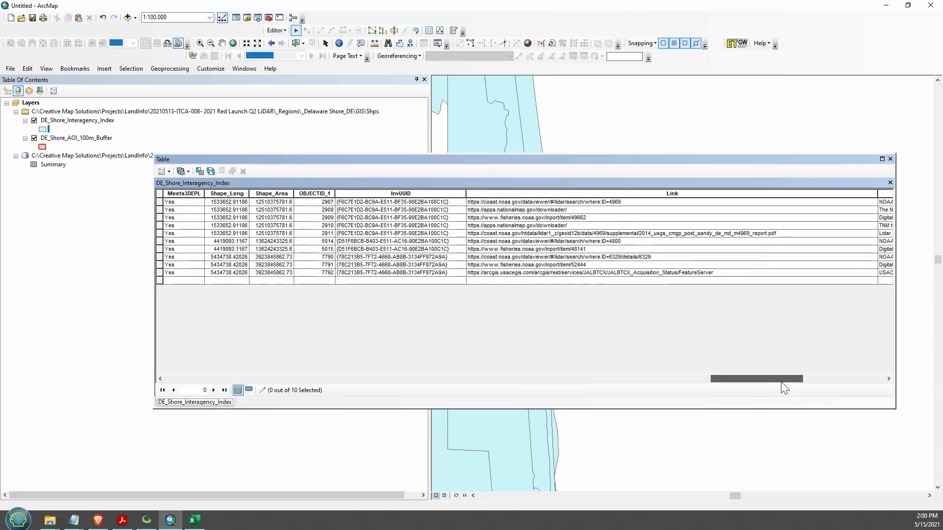
click(661, 256)
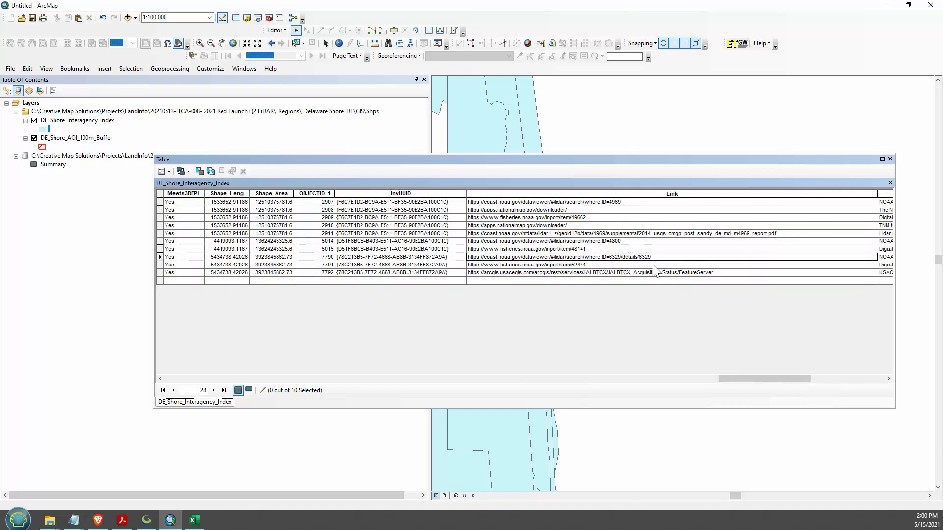
drag(767, 381, 183, 386)
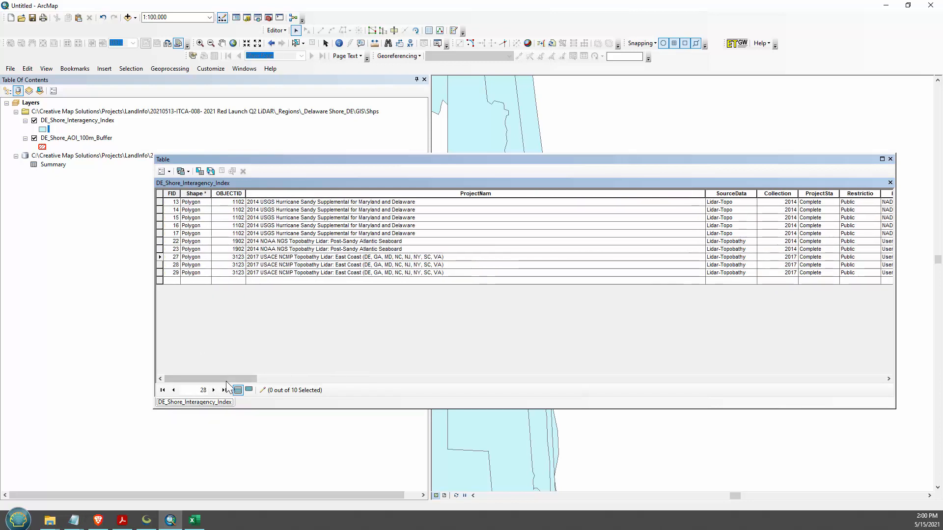
drag(226, 381, 837, 383)
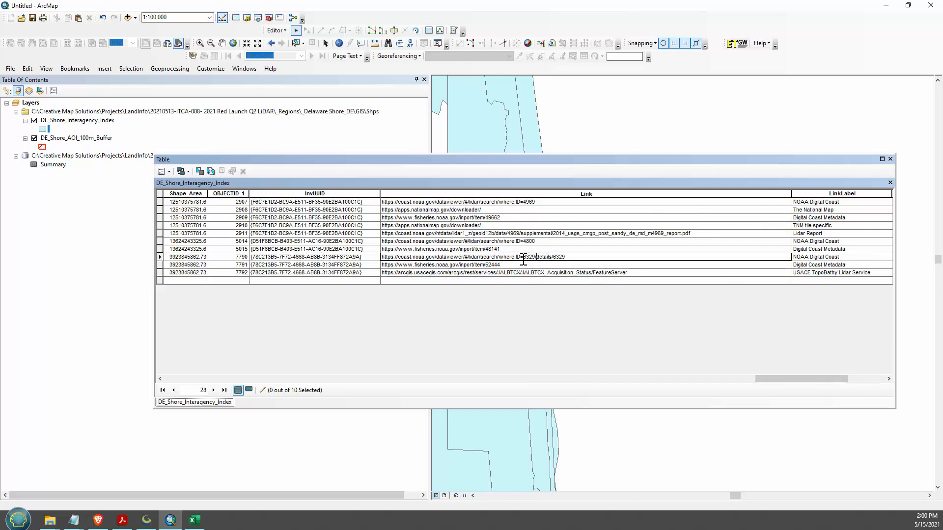
Switch to the browser, return to the Lidar Datasets at NOAA Digital Coast list and find dataset ID 6329
click(97, 520)
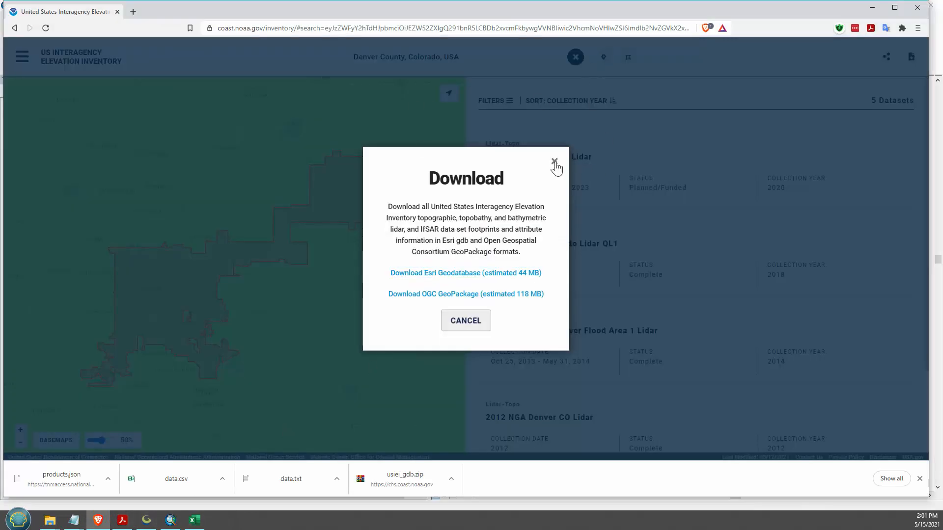
click(555, 161)
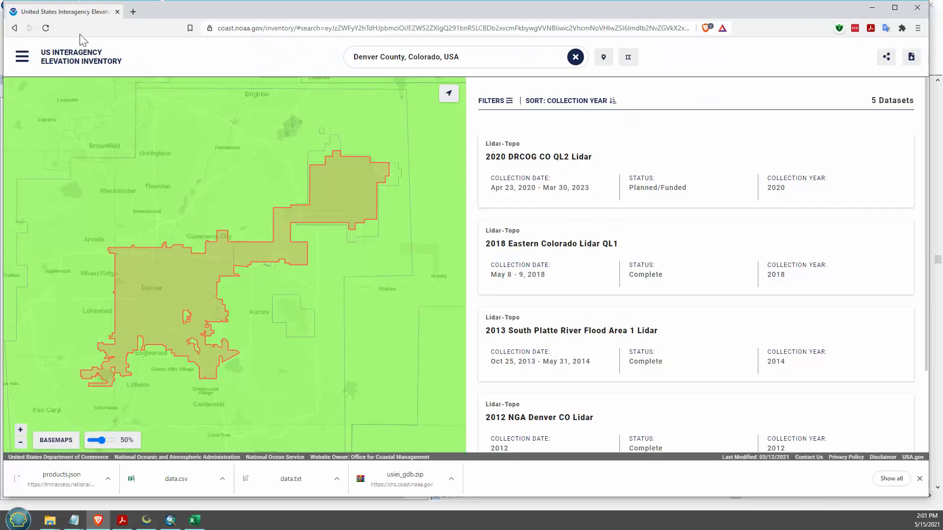
click(13, 30)
click(12, 30)
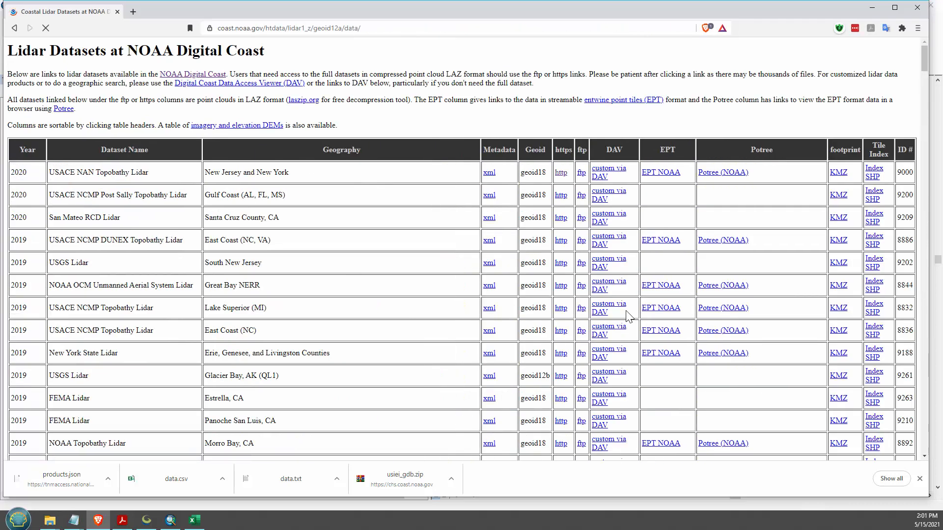
key(alt+Tab)
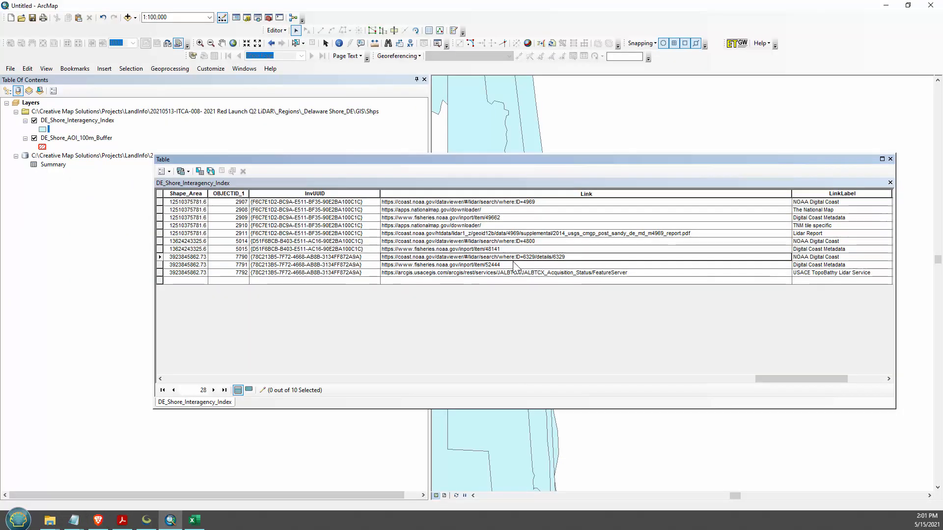
key(alt+Tab)
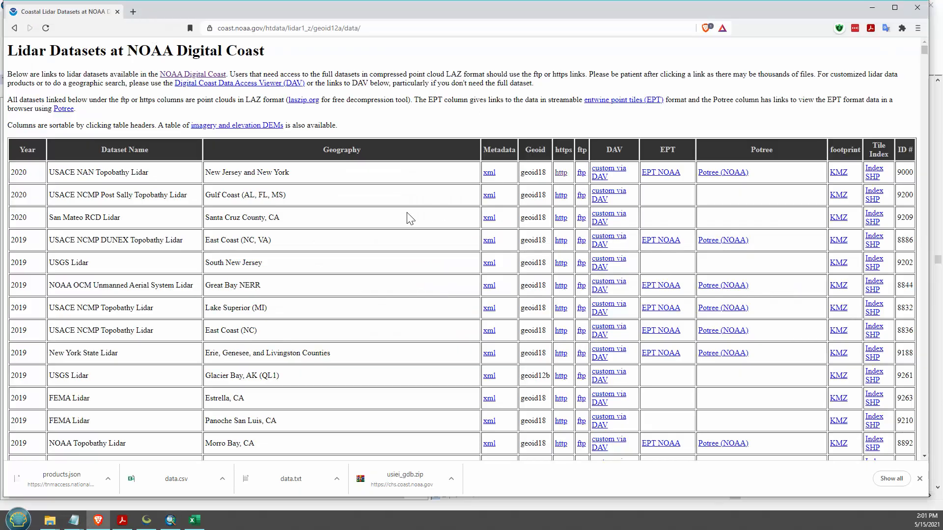
key(ctrl+f)
text(632)
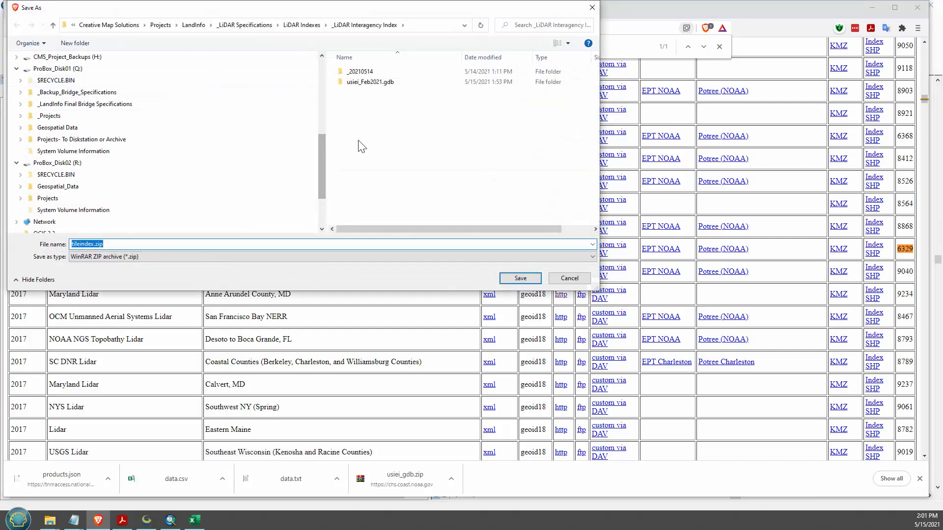
Set the save location of dataset 6329's tile index to the _Delaware Shore_DE folder of the 2021 Red Launch Q2 LiDAR project
click(301, 25)
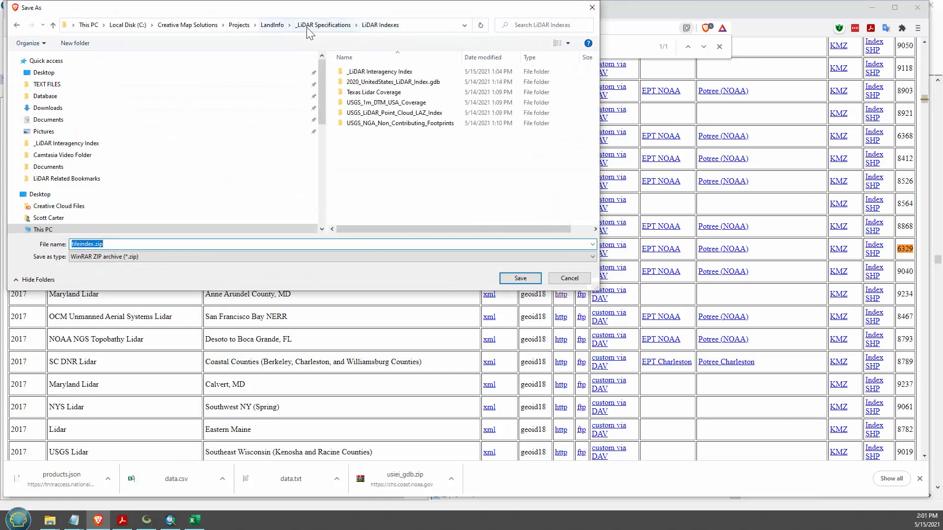
click(269, 25)
scroll(389, 141, down, 8)
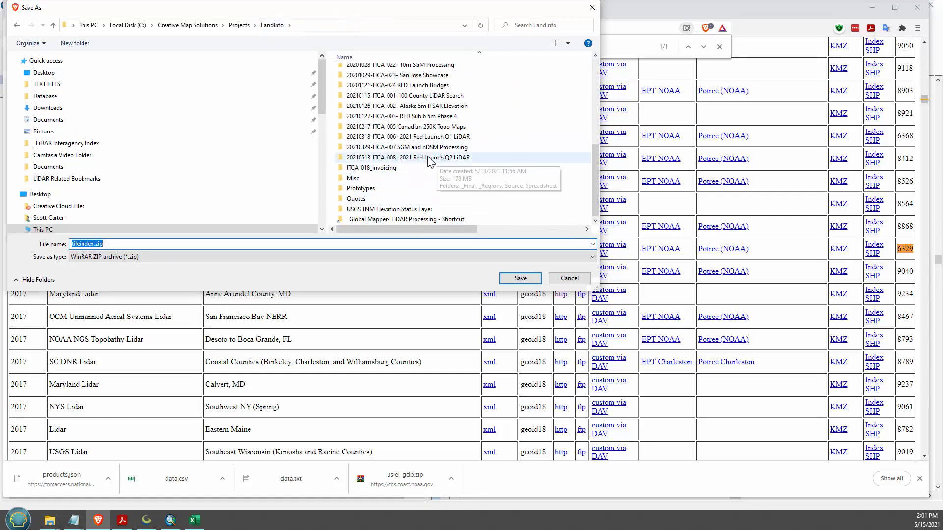
double_click(437, 157)
click(362, 83)
double_click(361, 82)
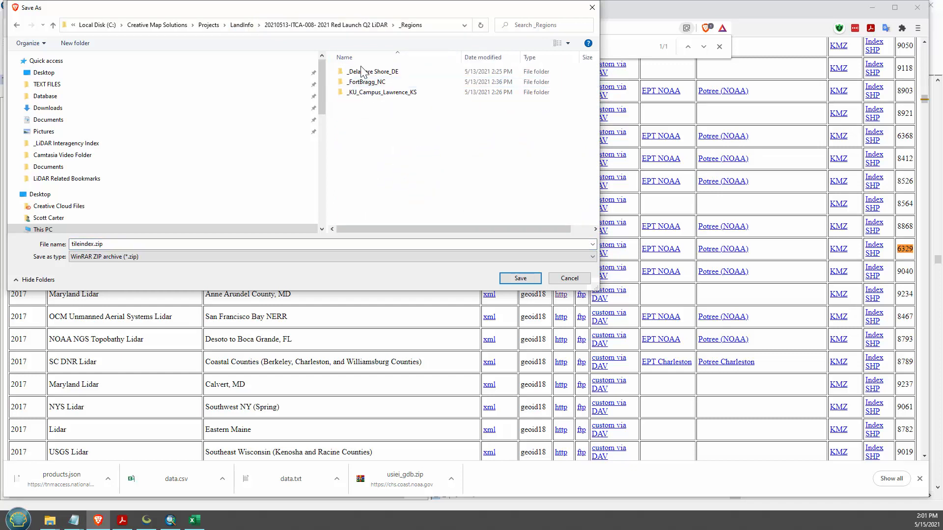
double_click(368, 72)
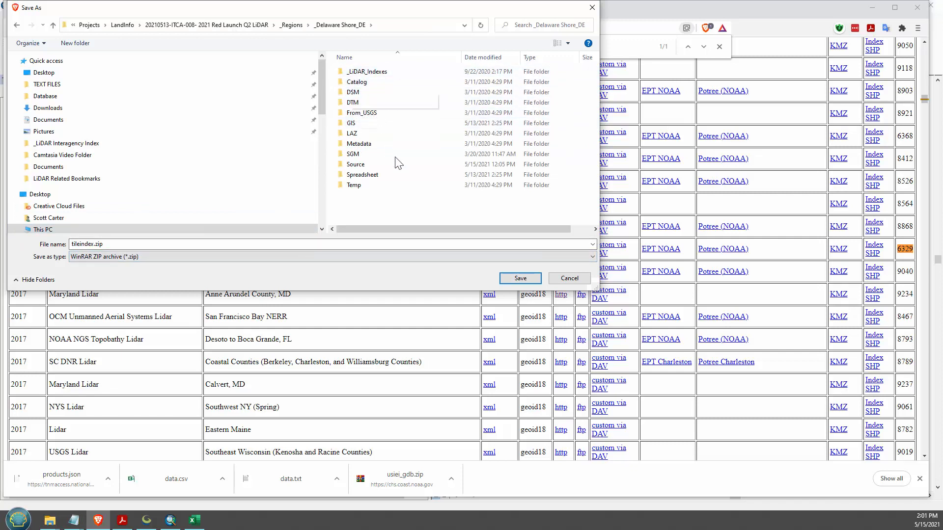
Create a folder named From_NOAA in the _Delaware Shore_DE folder
right_click(379, 212)
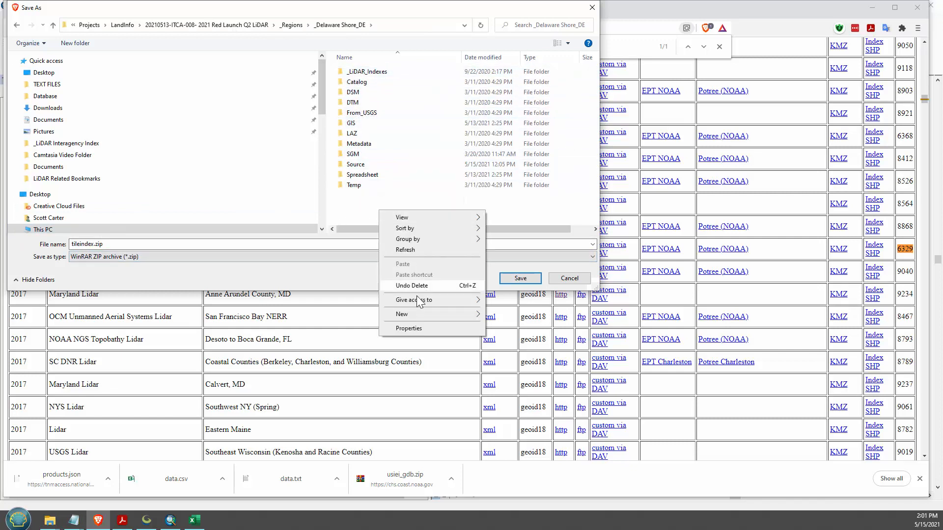
mouse_move(478, 315)
click(524, 317)
text(Fr)
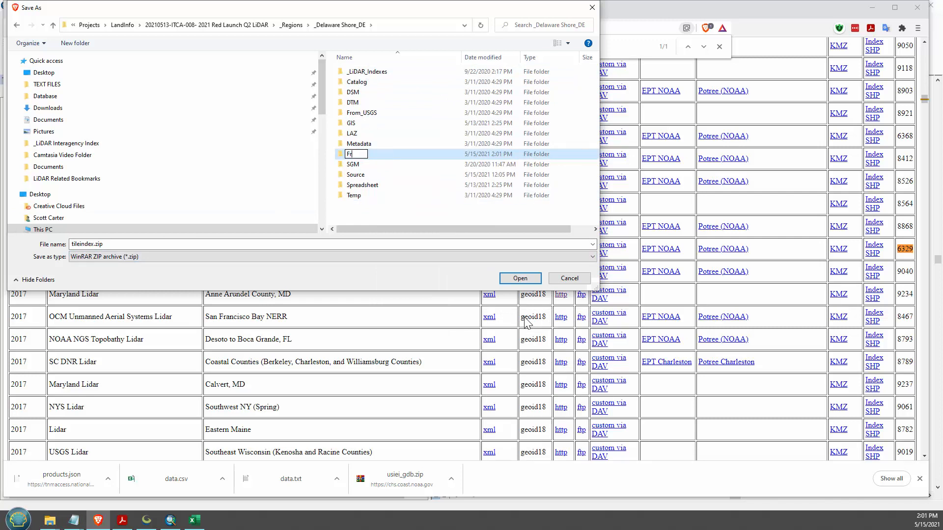
text(om_NOAA)
key(Return)
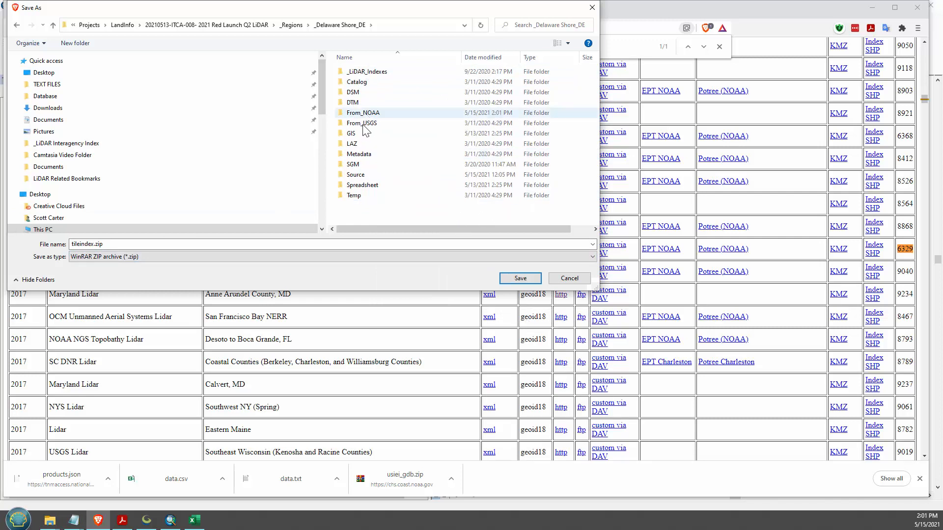
Save tileindex.zip into the From_NOAA folder
double_click(376, 114)
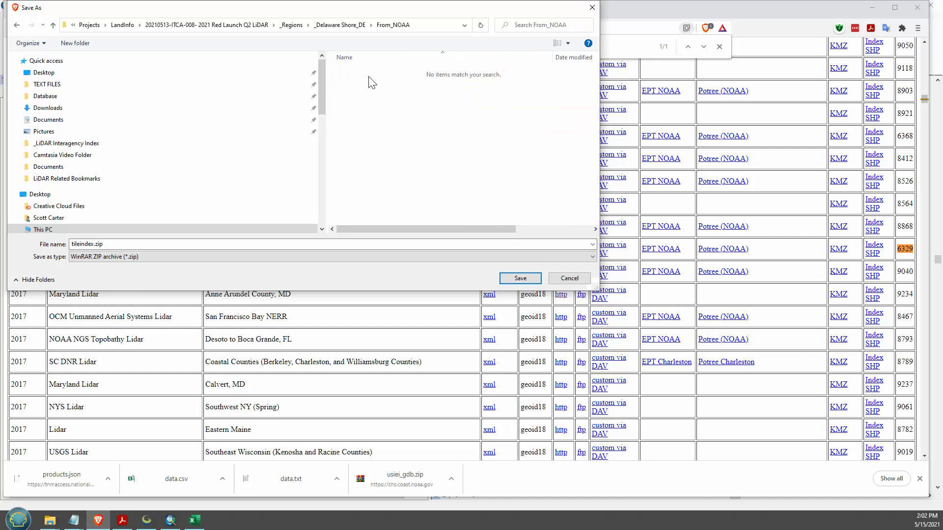
click(87, 246)
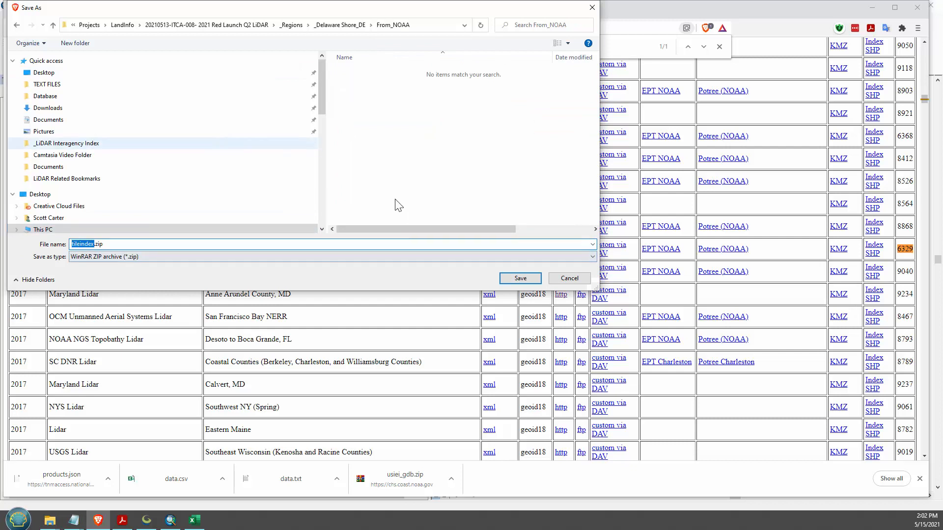
click(520, 278)
Show the downloaded tileindex.zip in its folder and extract its contents there
right_click(67, 475)
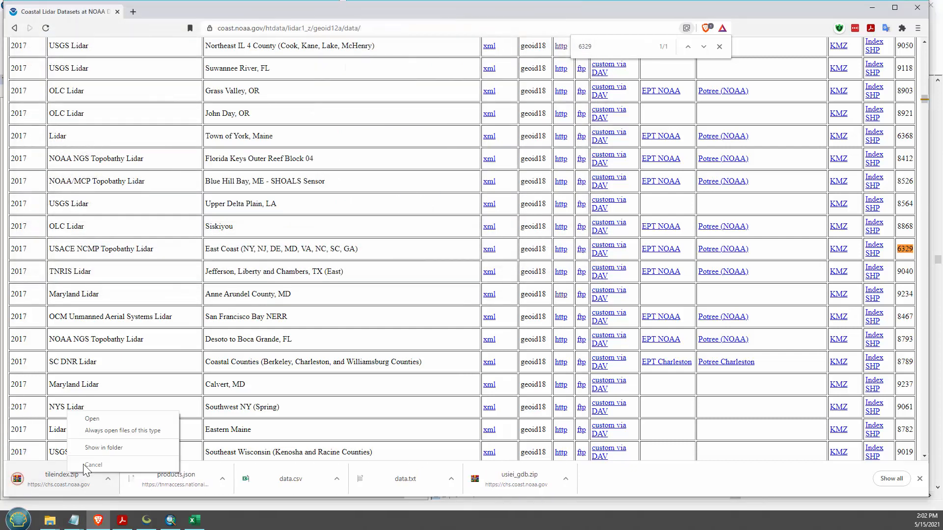
click(101, 449)
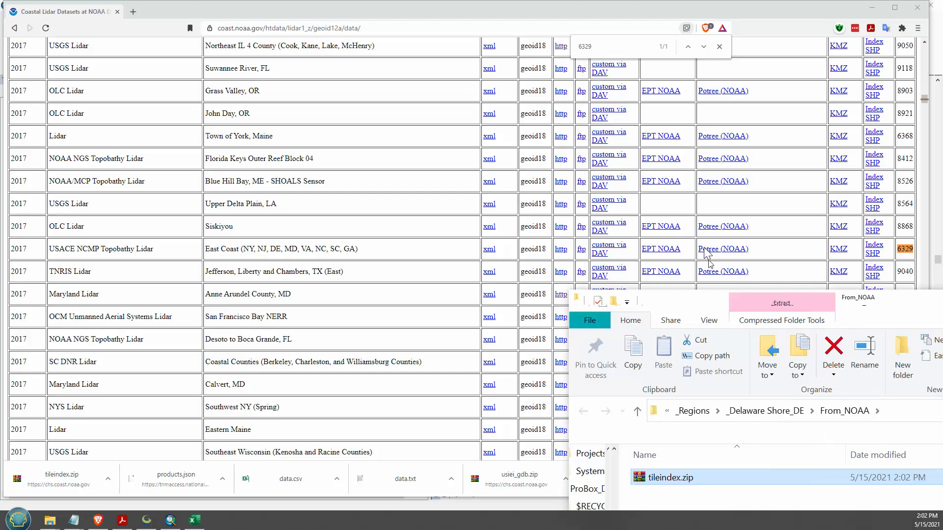
right_click(393, 245)
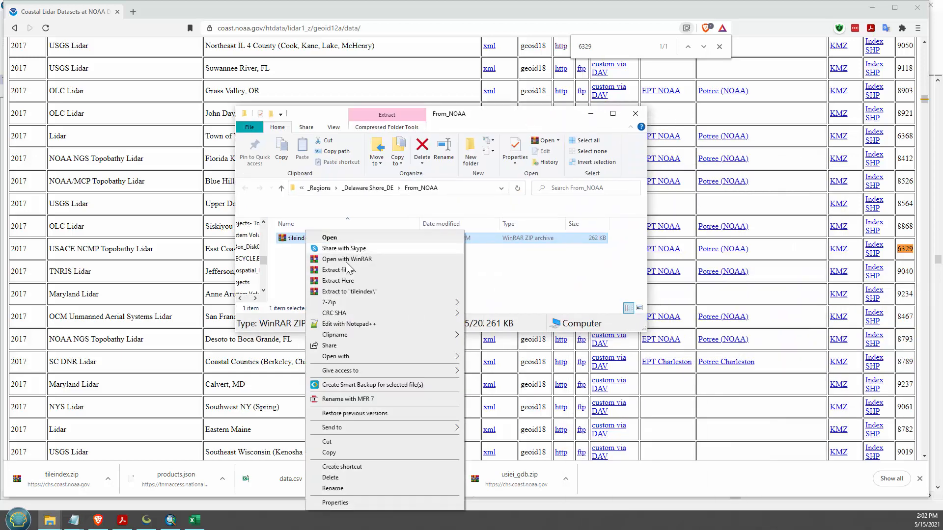
click(344, 248)
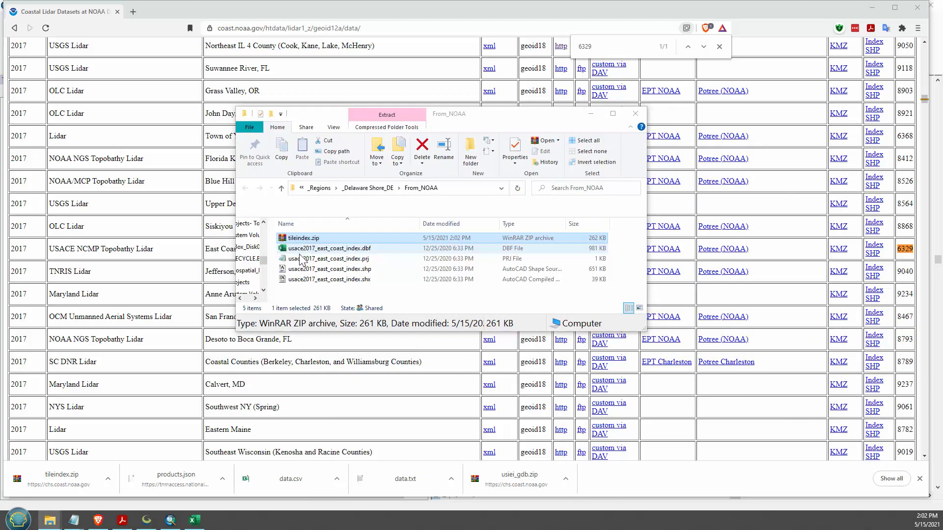
Delete tileindex.zip from the From_NOAA folder, keeping the extracted usace2017_east_coast_index files
click(355, 280)
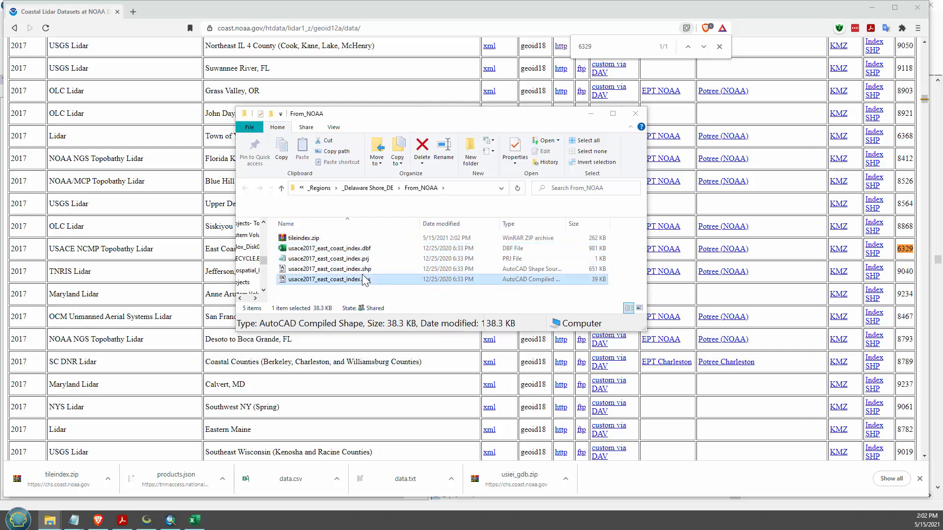
click(315, 238)
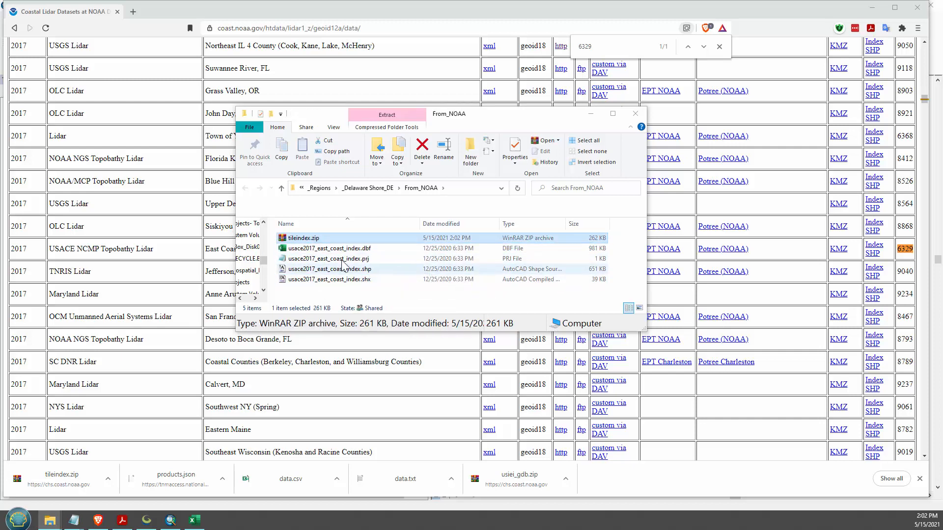
key(Delete)
click(510, 300)
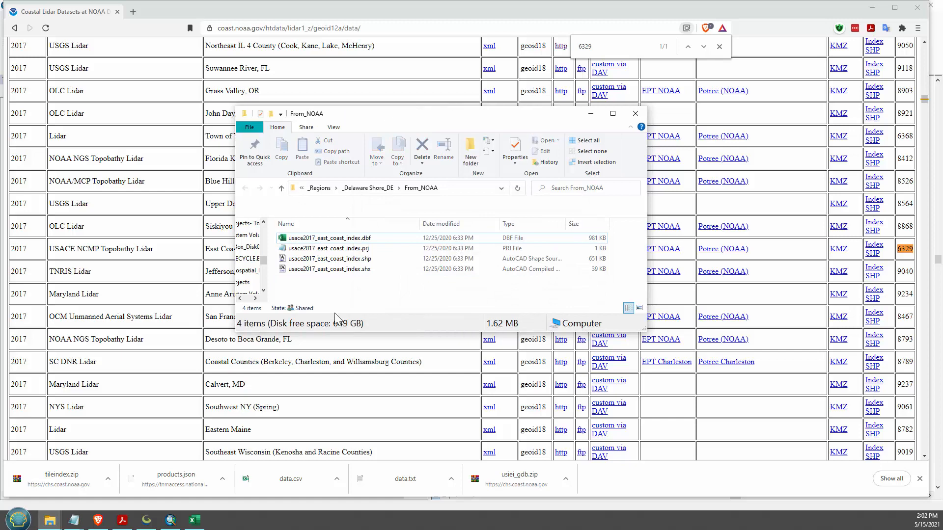
click(351, 258)
Return to ArcMap, close the attribute table, stop editing with the edits saved, and hide the DE_Shore_Interagency_Index layer
click(179, 526)
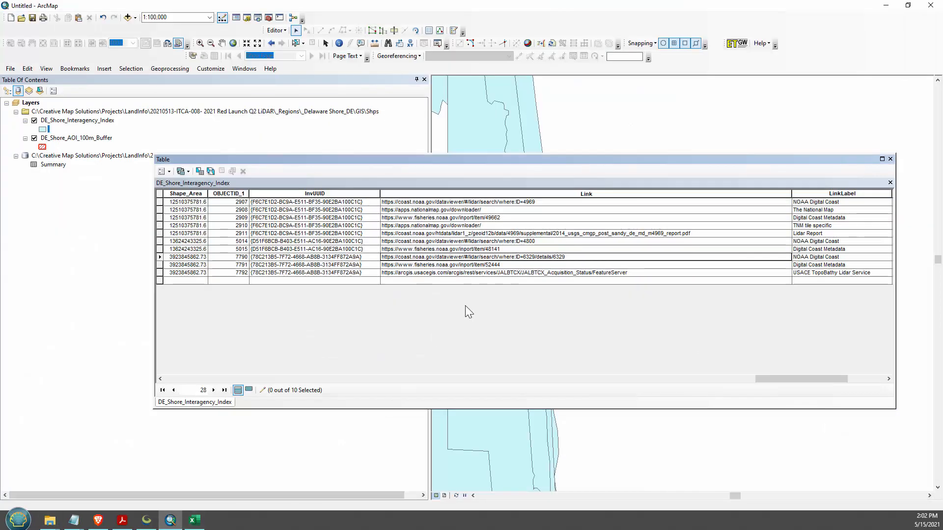
click(890, 159)
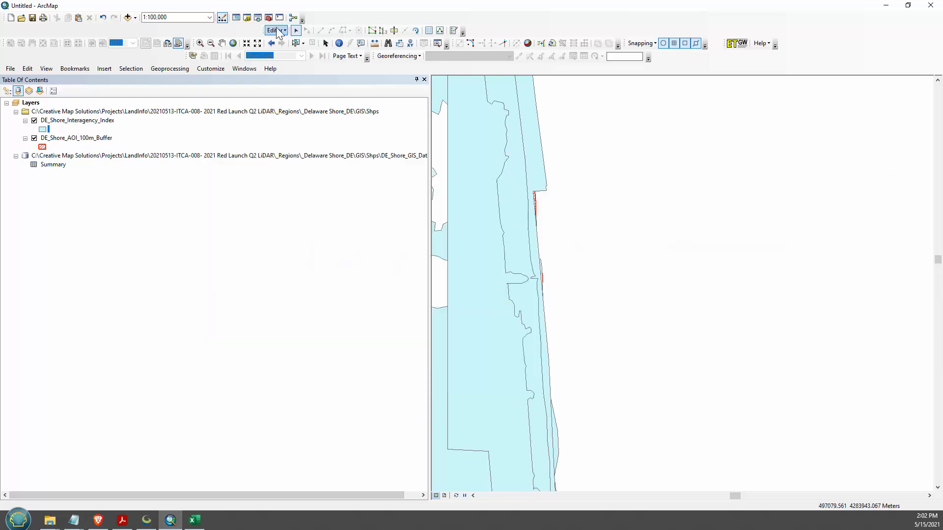
click(276, 30)
click(287, 51)
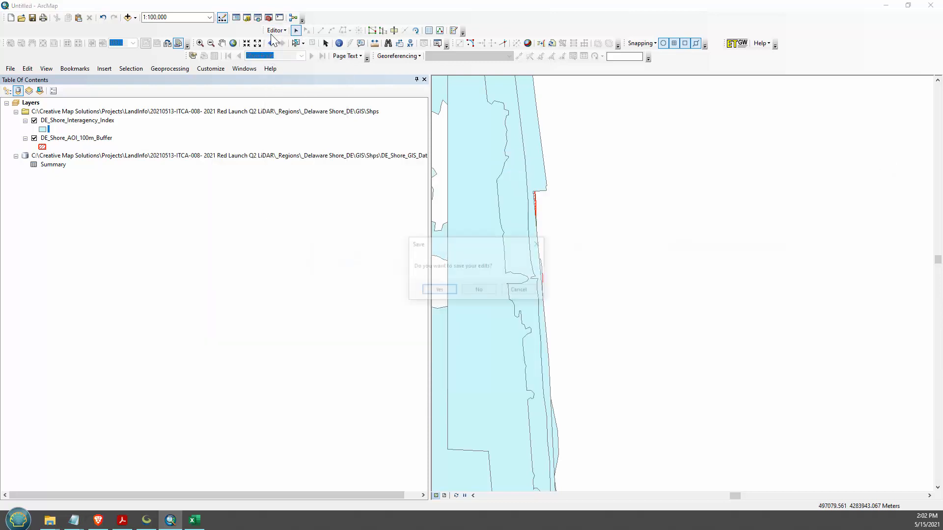
click(439, 289)
click(35, 124)
click(35, 121)
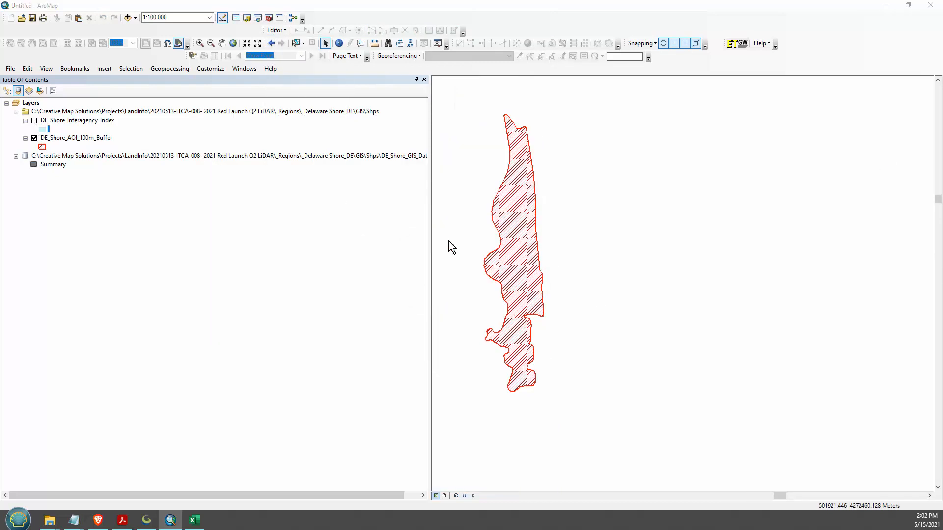
Add usace2017_east_coast_index from the _Delaware Shore_DE\From_NOAA folder to the map
click(127, 18)
click(401, 193)
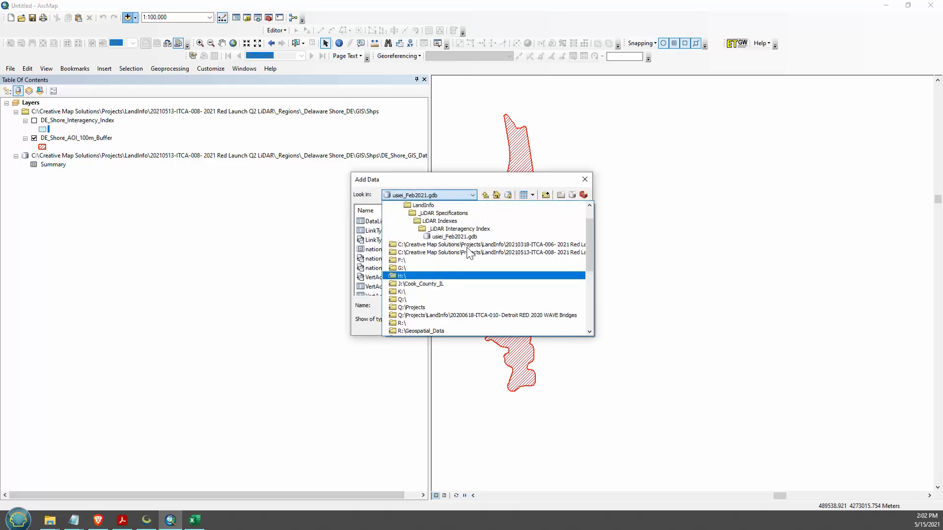
scroll(467, 253, up, 1)
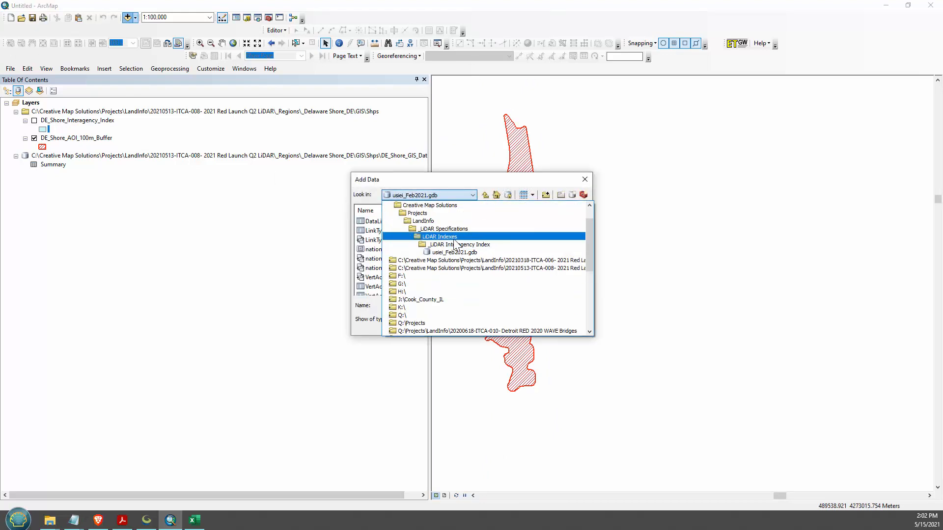
click(516, 269)
double_click(388, 231)
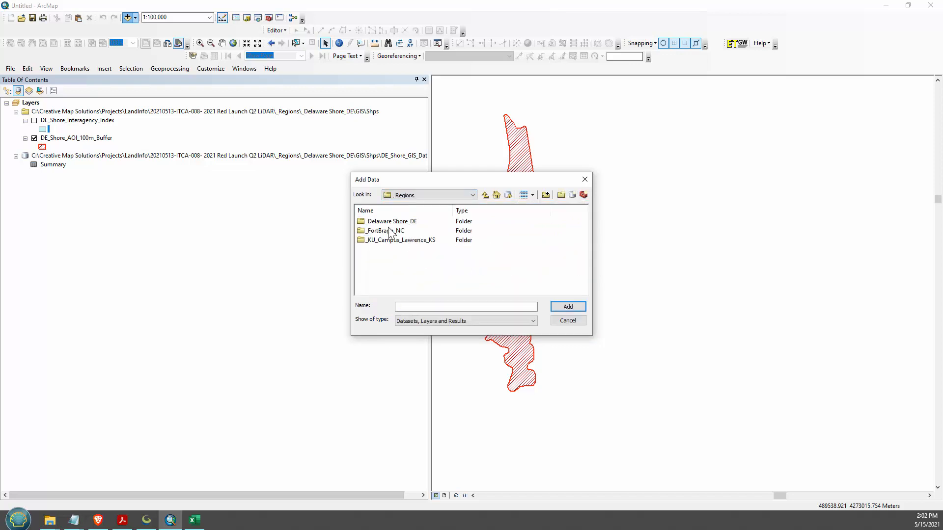
double_click(390, 221)
scroll(393, 253, down, 2)
scroll(397, 235, up, 2)
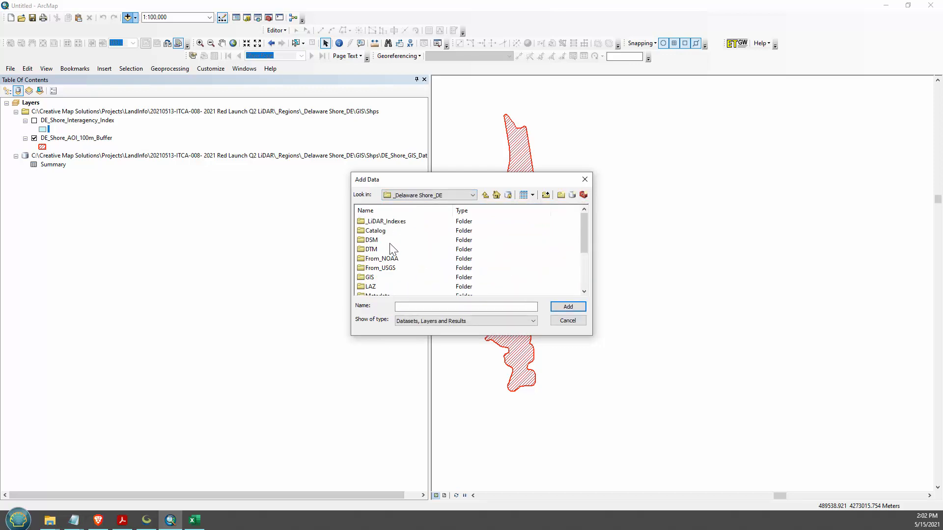
double_click(383, 258)
double_click(403, 222)
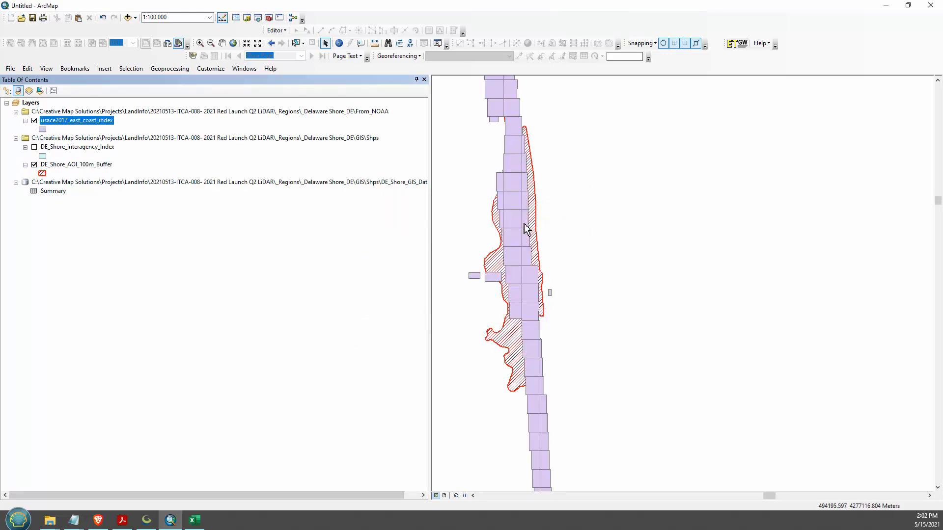
Add the Streets basemap beneath the tile index and buffer layers
scroll(554, 175, down, 2)
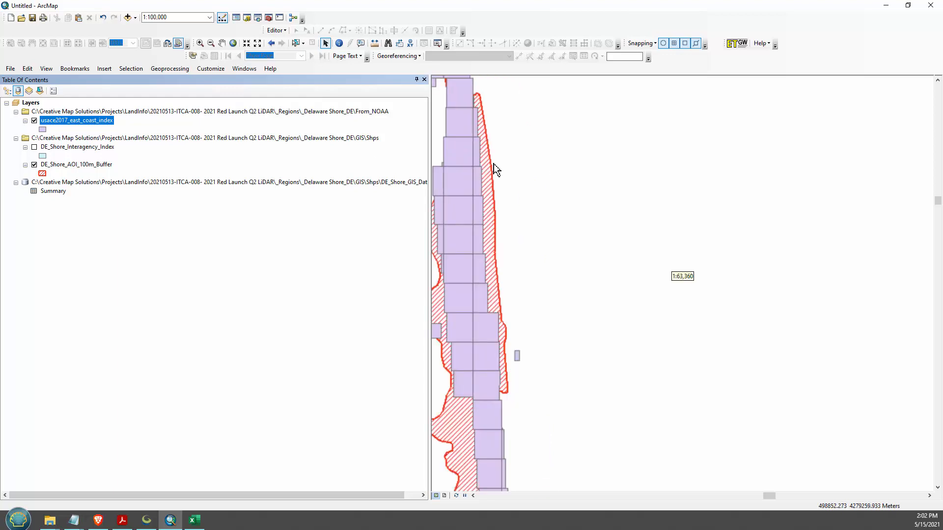
click(136, 19)
click(147, 39)
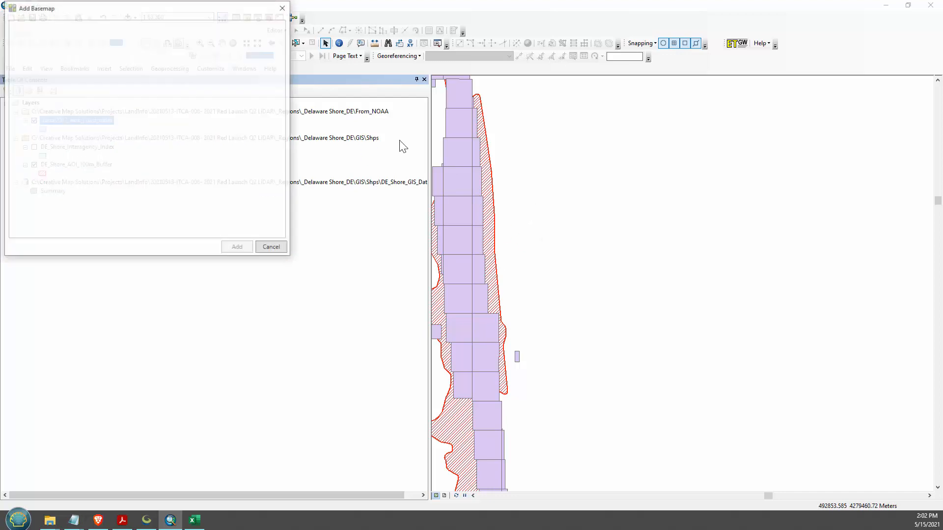
click(175, 64)
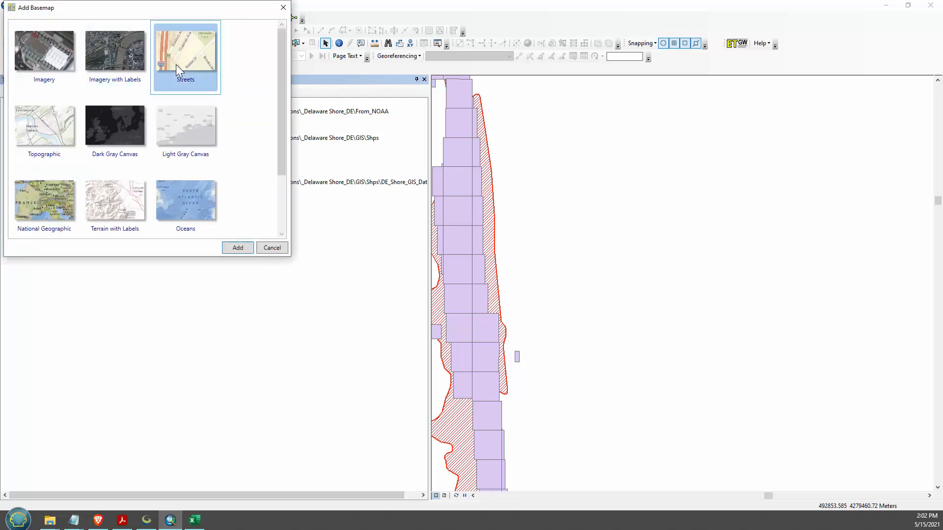
click(241, 247)
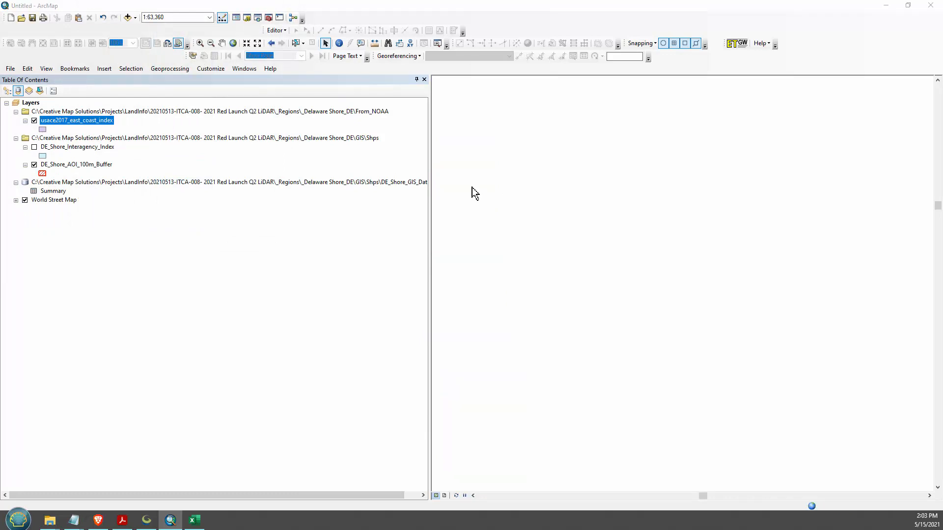
Compare usace2017_east_coast_index with the street map by toggling its visibility, view the index's full extent, and return to the previous view
scroll(474, 189, down, 4)
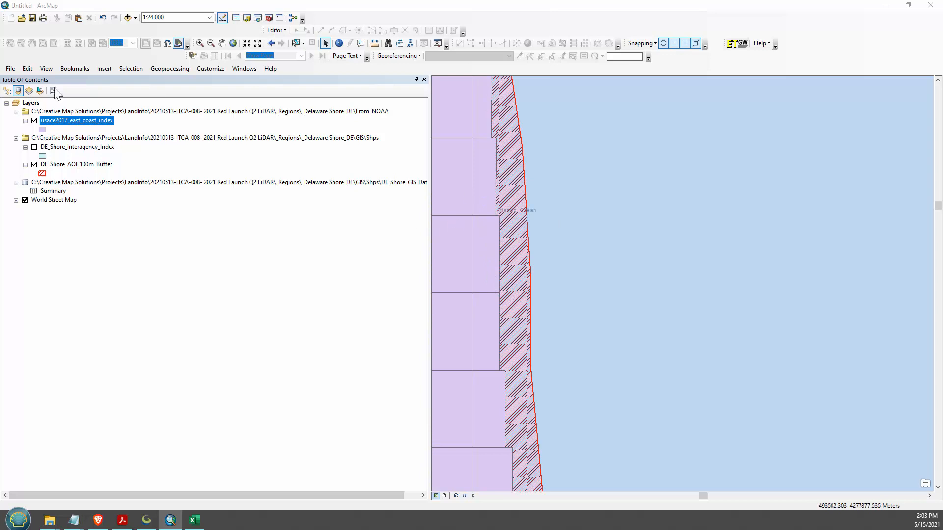
click(34, 120)
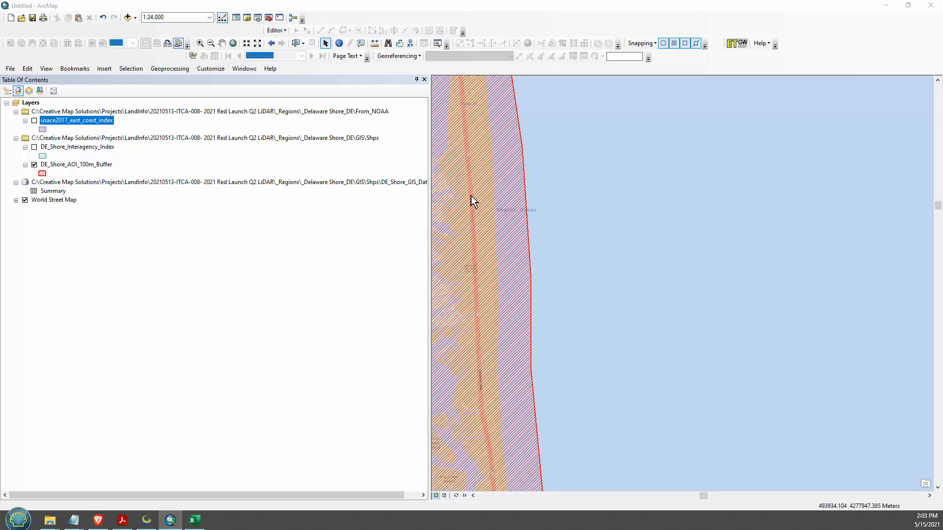
click(34, 121)
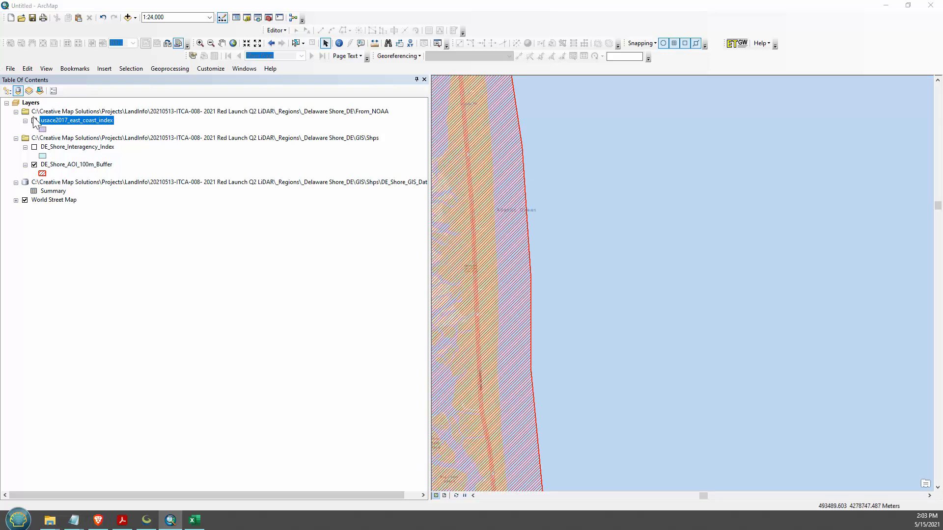
right_click(64, 120)
click(110, 172)
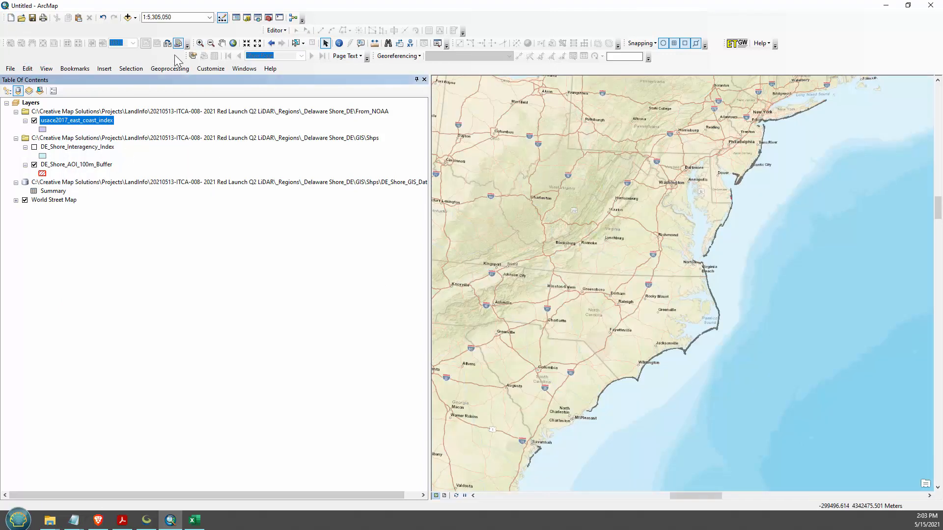
click(271, 43)
Hide the World Street Map layer and bring the whole Delaware Shore buffer back into view
click(25, 200)
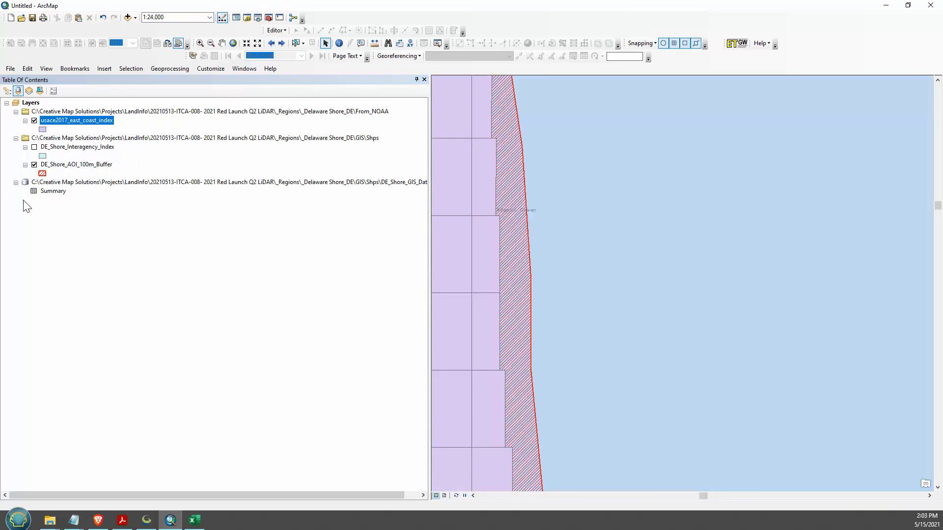
scroll(608, 295, up, 4)
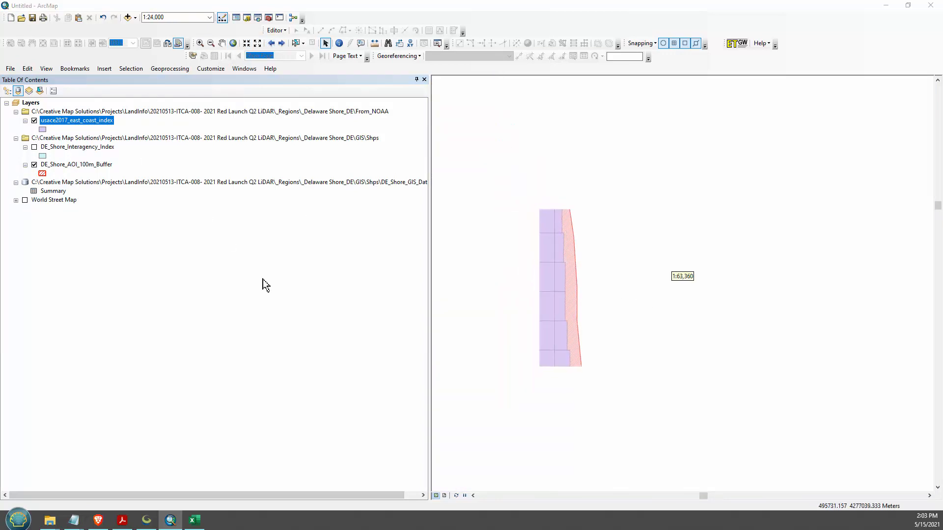
scroll(530, 189, up, 2)
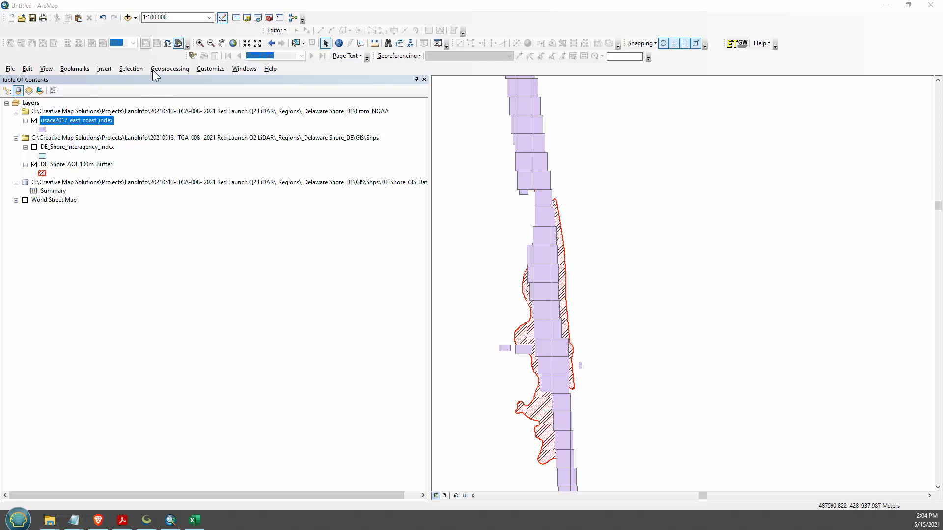
click(120, 67)
click(142, 78)
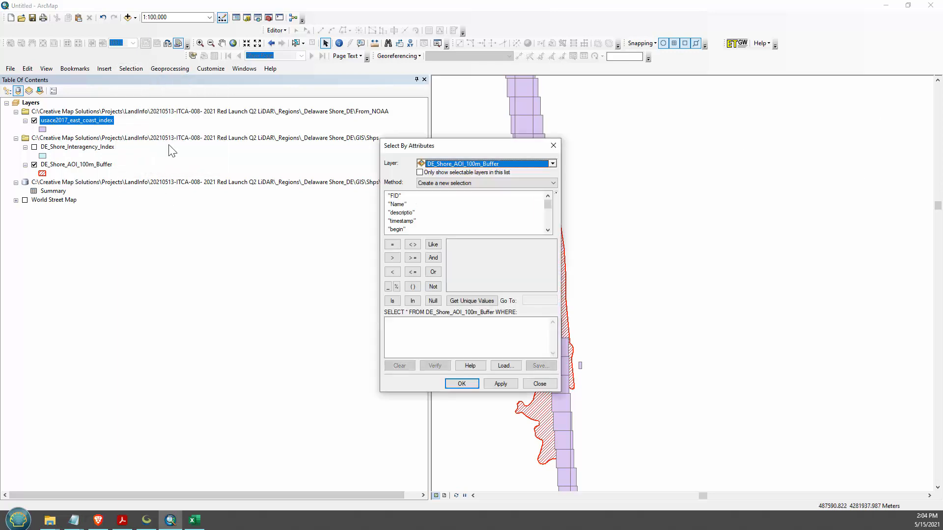
click(554, 146)
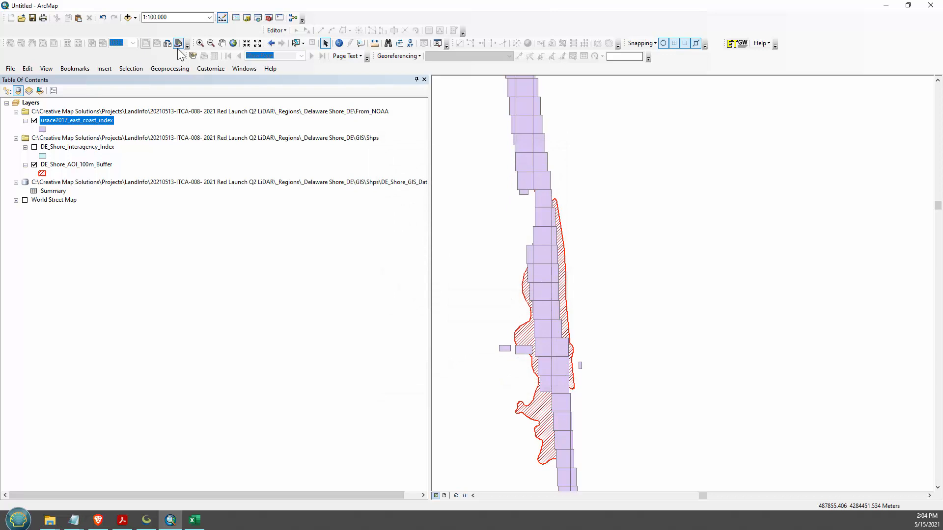
Open Select By Location and choose usace2017_east_coast_index as the target layer
click(121, 69)
click(142, 87)
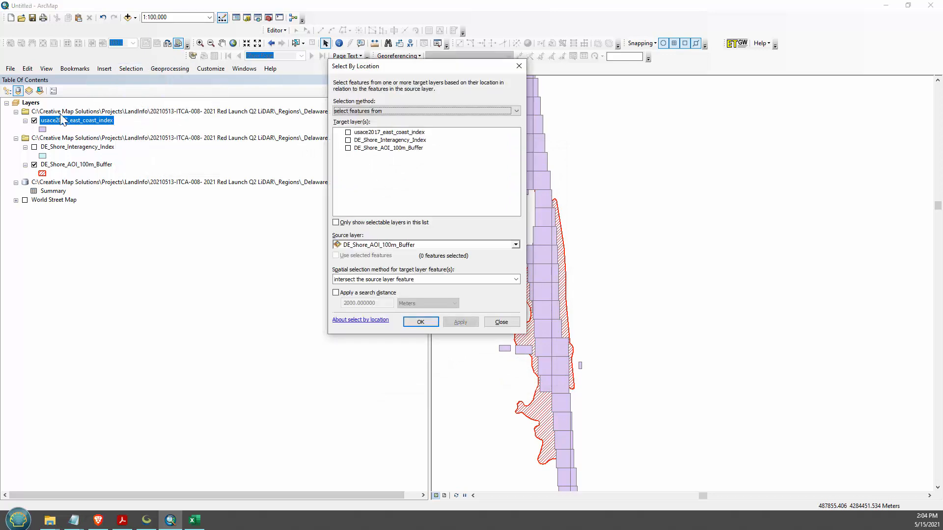
click(348, 132)
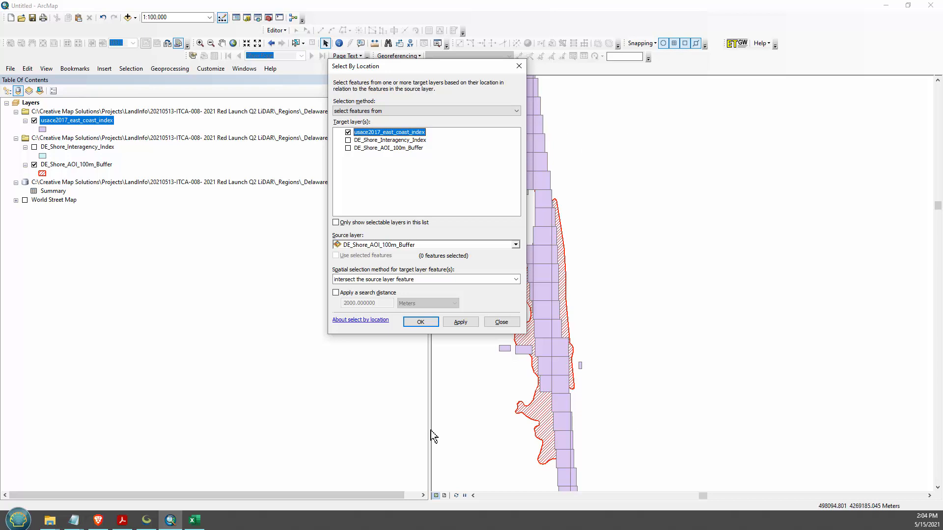
View NOAA's coastal LiDAR dataset list in the browser, return to ArcMap, and move the Select By Location dialog clear of the tiles
click(98, 519)
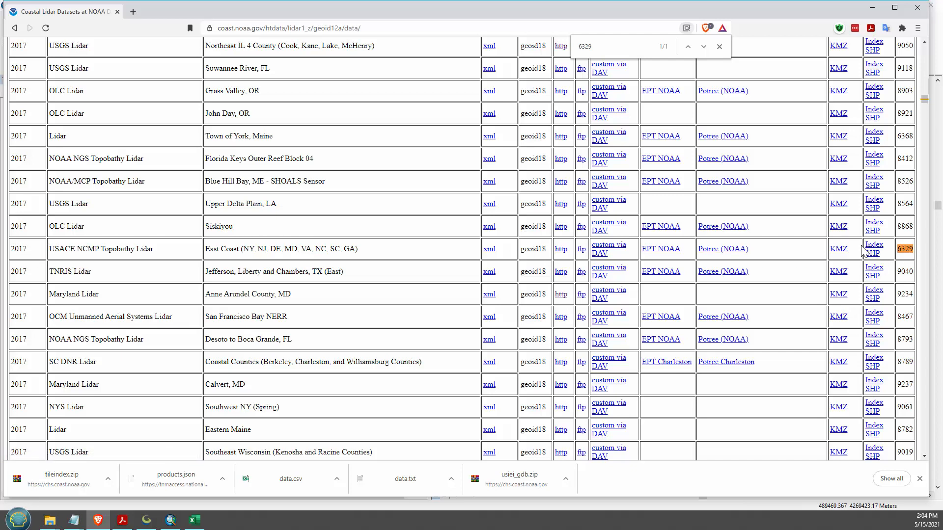
click(170, 520)
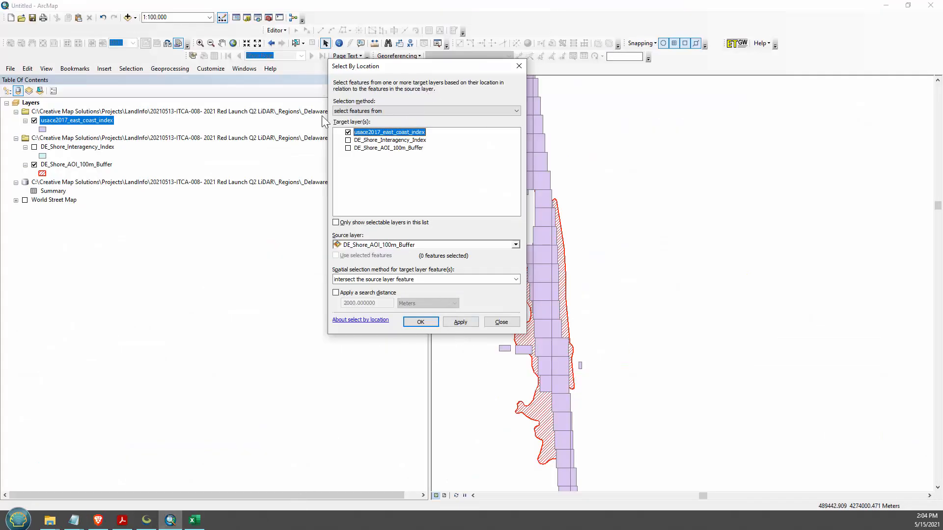
drag(455, 65, 287, 144)
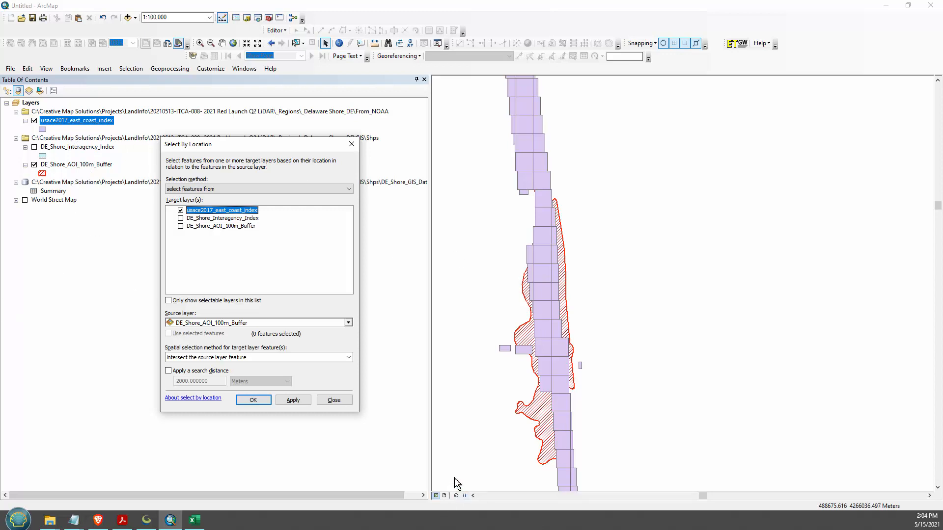
Switch to File Explorer and view the LiDAR Indexes folder inside _LiDAR Specifications
click(50, 520)
click(55, 486)
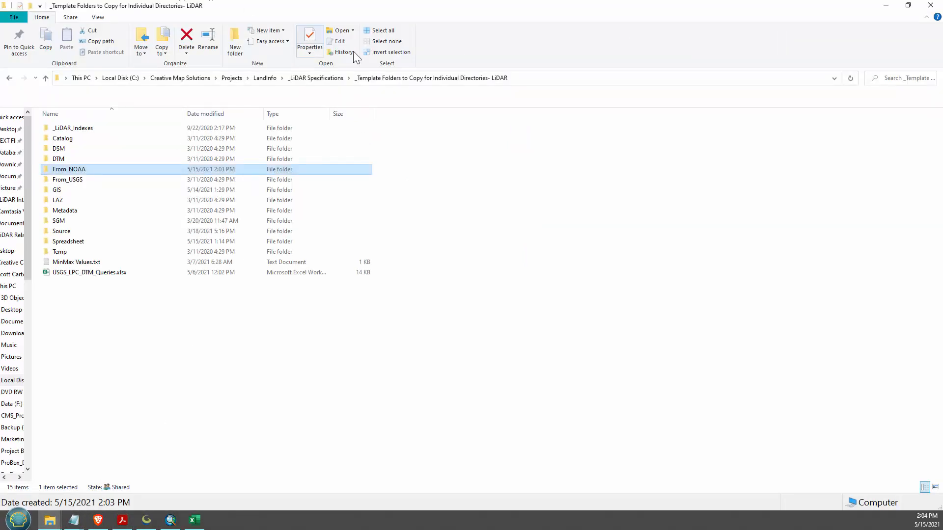
click(317, 78)
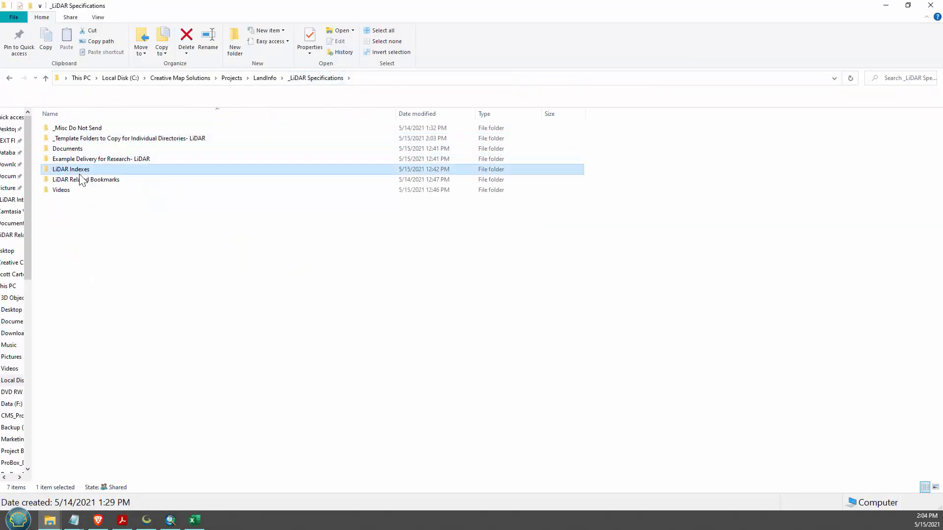
double_click(63, 170)
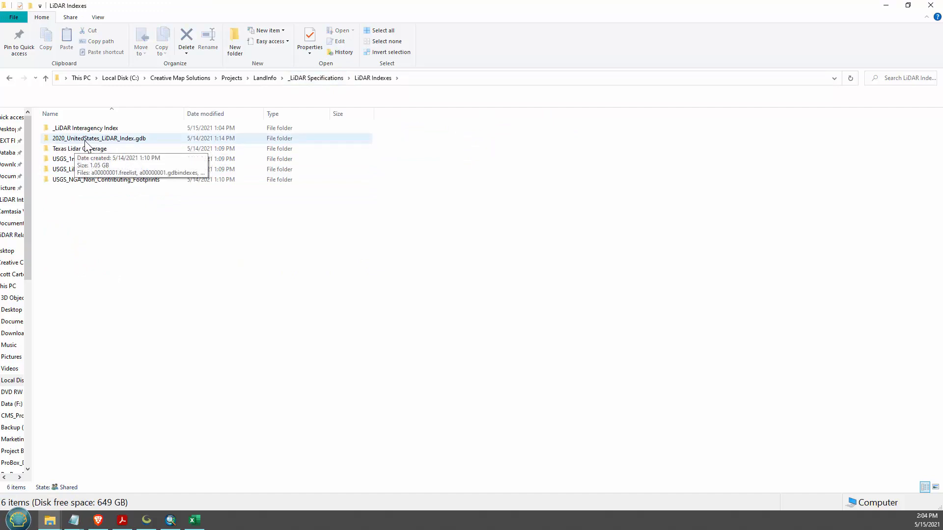
Return to ArcMap and select the usace2017_east_coast_index tiles that intersect DE_Shore_AOI_100m_Buffer
click(171, 520)
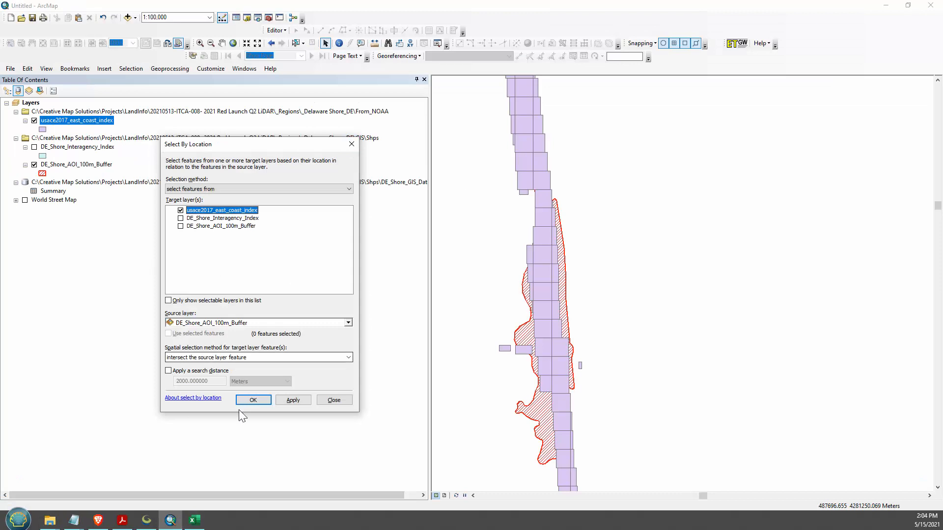
click(260, 400)
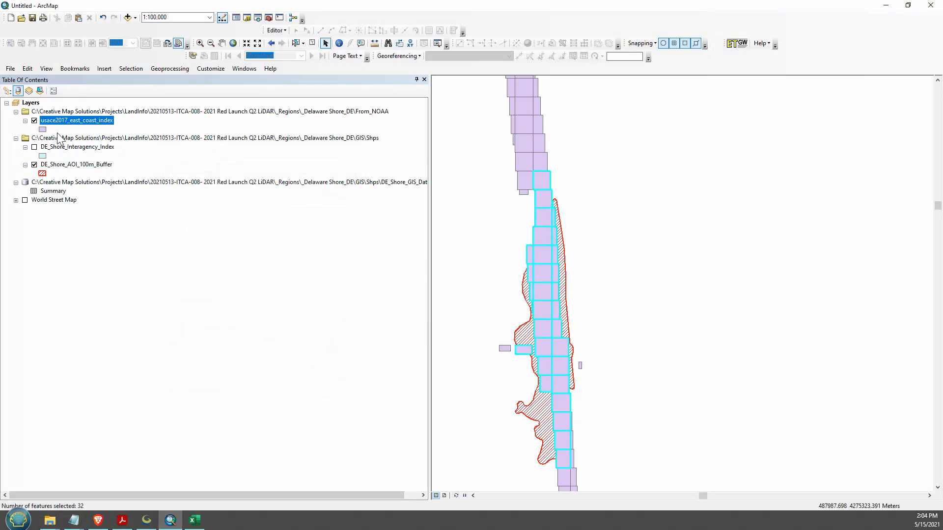
Open the DE_Shore_Interagency_Index attribute table and shrink its window so the selected tiles and the layer list are uncovered
right_click(81, 122)
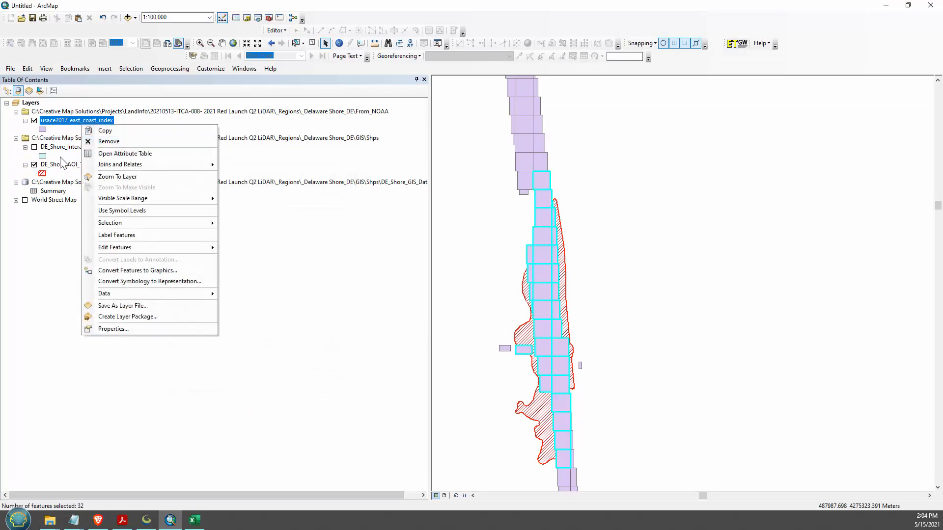
right_click(68, 147)
click(94, 179)
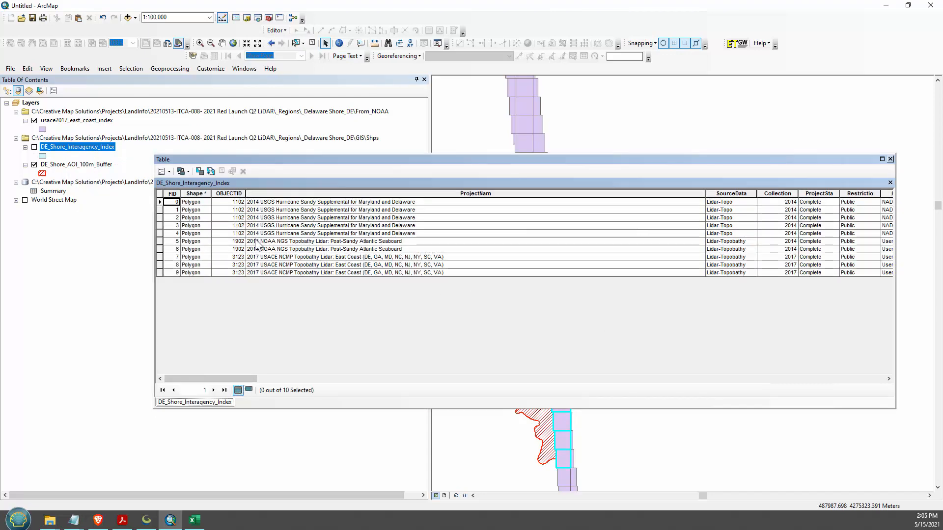
mouse_move(238, 378)
mouse_down()
mouse_move(842, 378)
mouse_move(236, 378)
mouse_up()
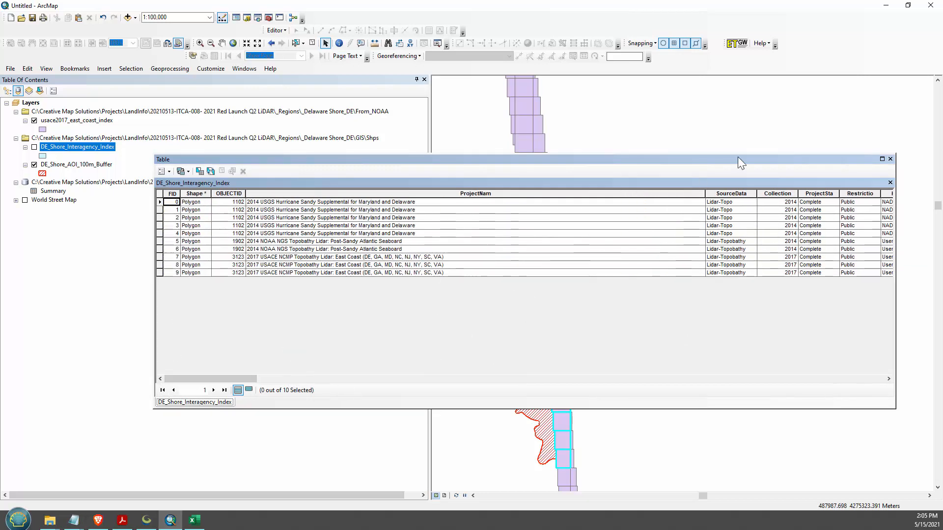
drag(738, 158, 687, 142)
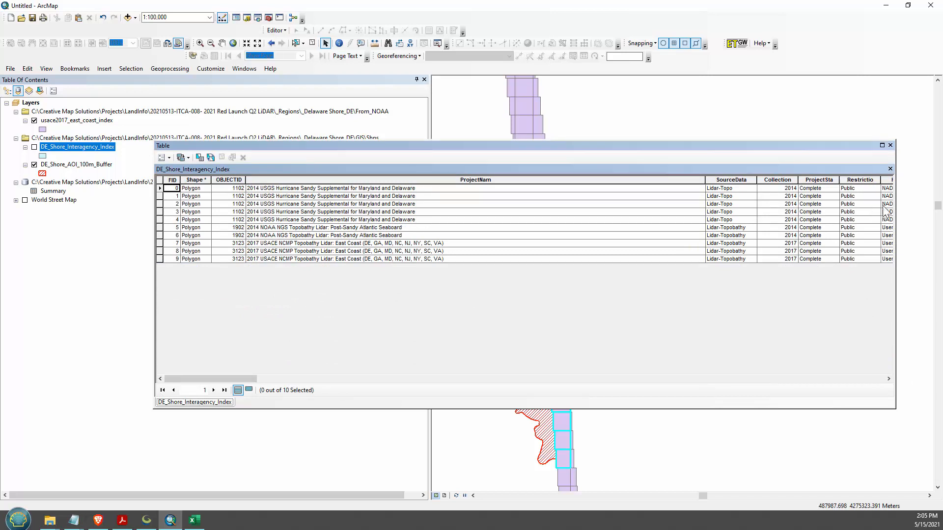
drag(895, 206, 395, 211)
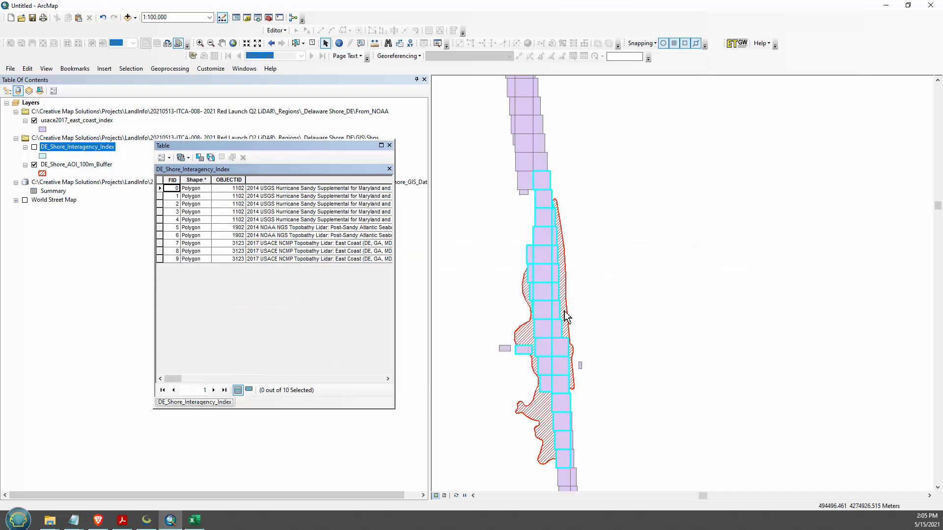
drag(280, 139, 281, 272)
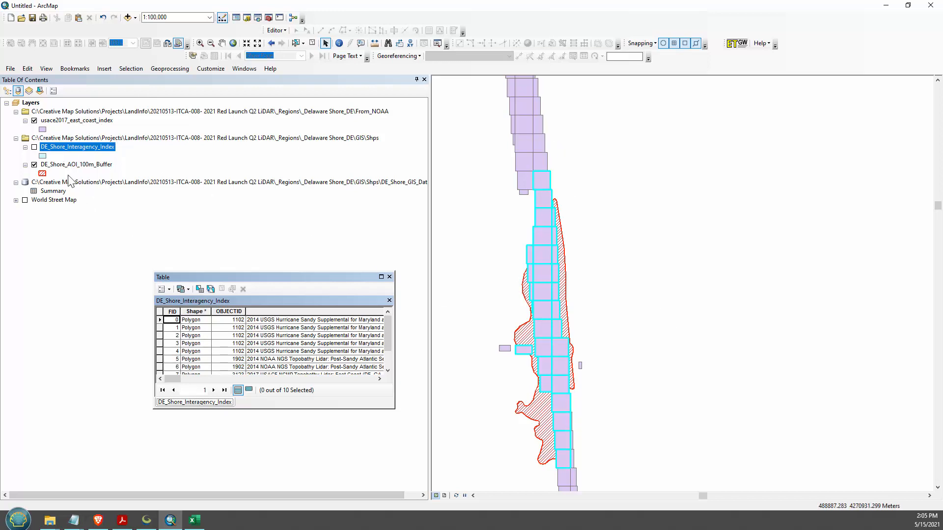
Start exporting the selected usace2017_east_coast_index tiles in the data frame's coordinate system, with Shps\LiDAR_Indexes as the output folder
right_click(81, 122)
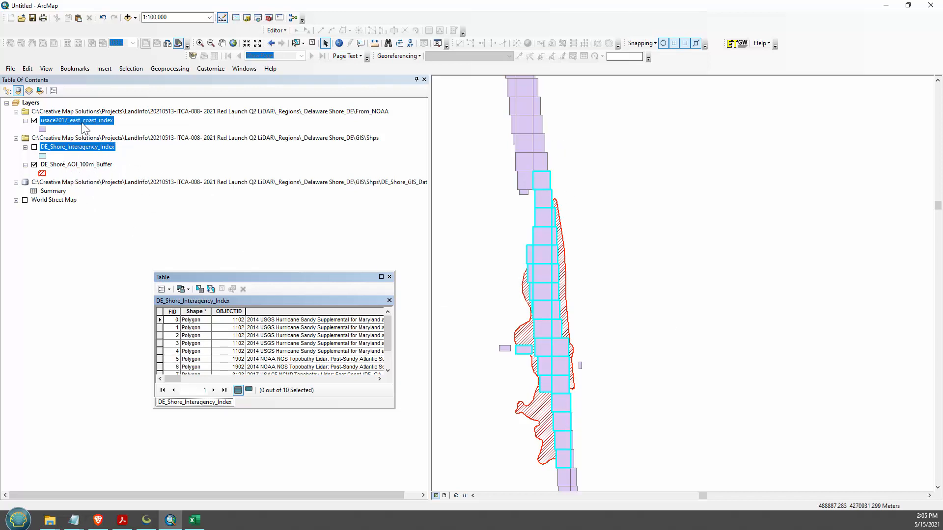
mouse_move(122, 290)
click(250, 303)
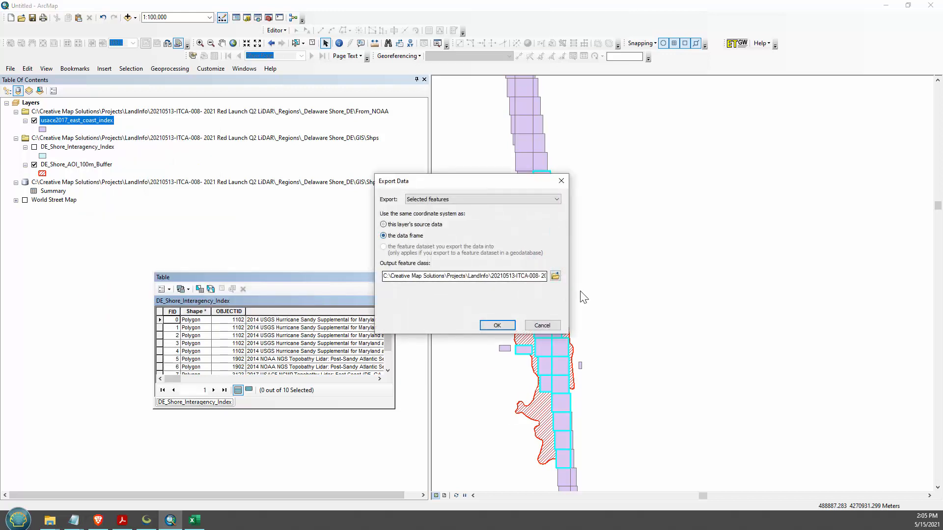
click(555, 275)
click(404, 196)
click(404, 195)
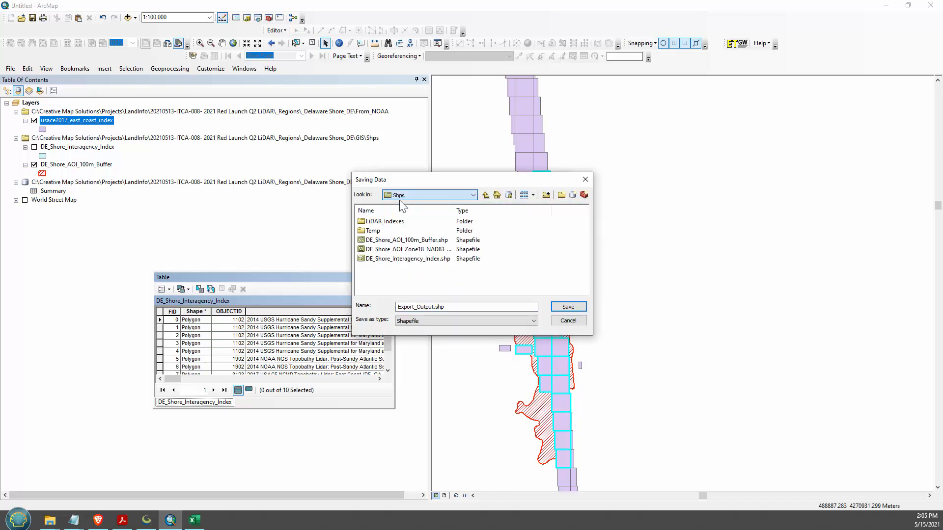
click(404, 196)
scroll(417, 246, up, 2)
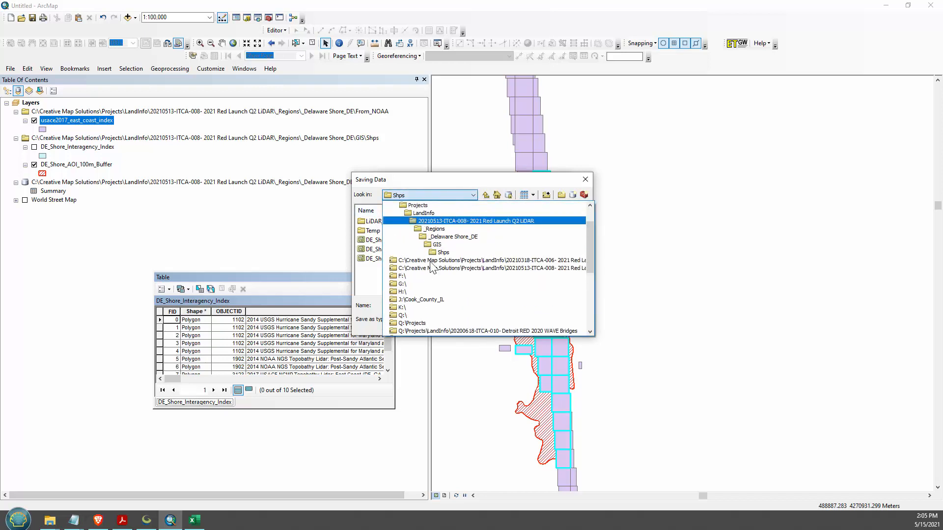
click(442, 253)
click(373, 223)
double_click(373, 223)
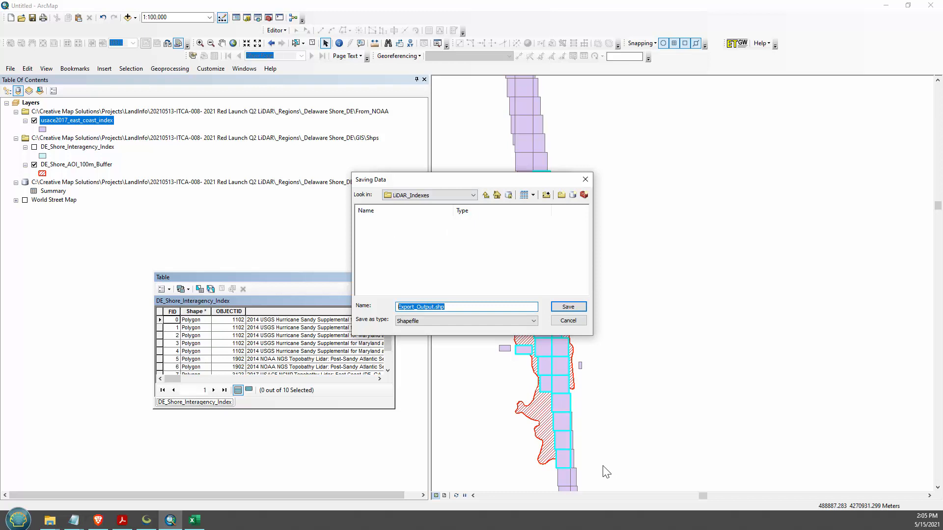
Name the output shapefile 2017_NOAA_LiDAR_Index, run the export, and add the result to the map
text(2017_NOAA_LiDAR_Index)
key(Return)
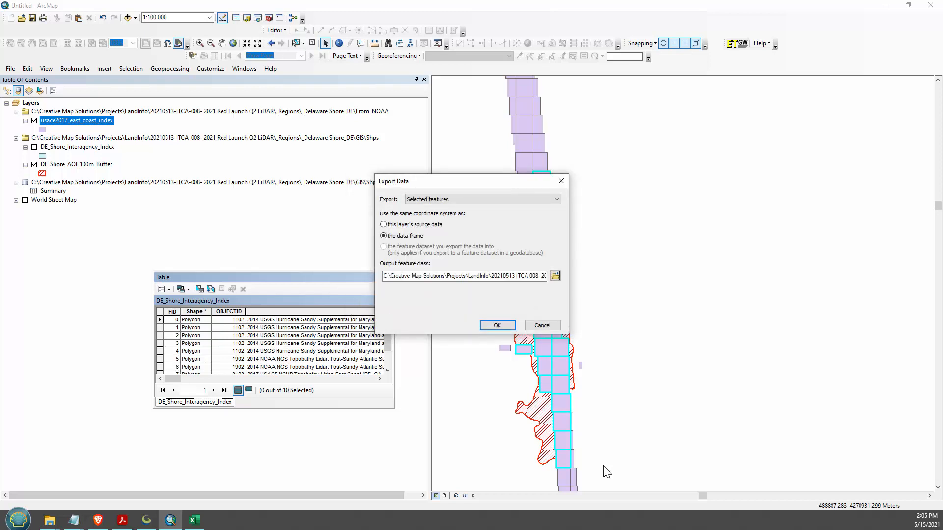
click(489, 325)
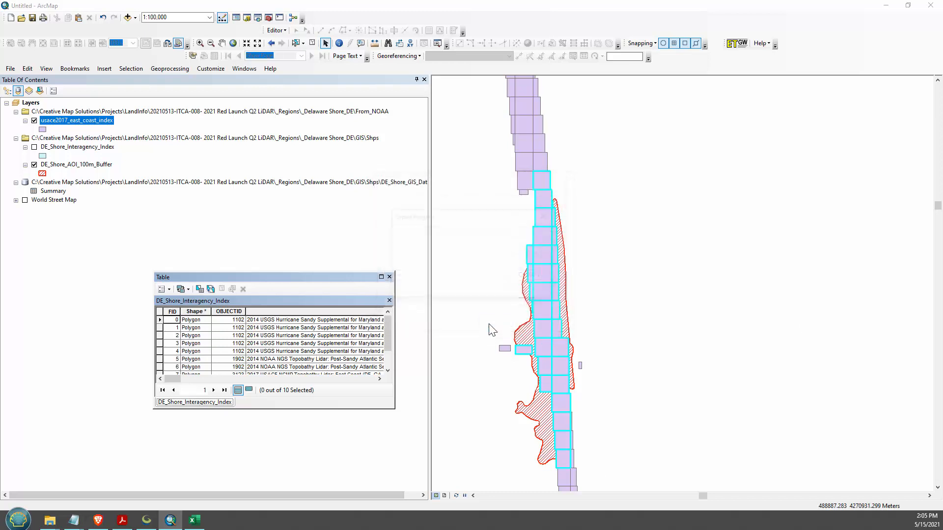
click(502, 297)
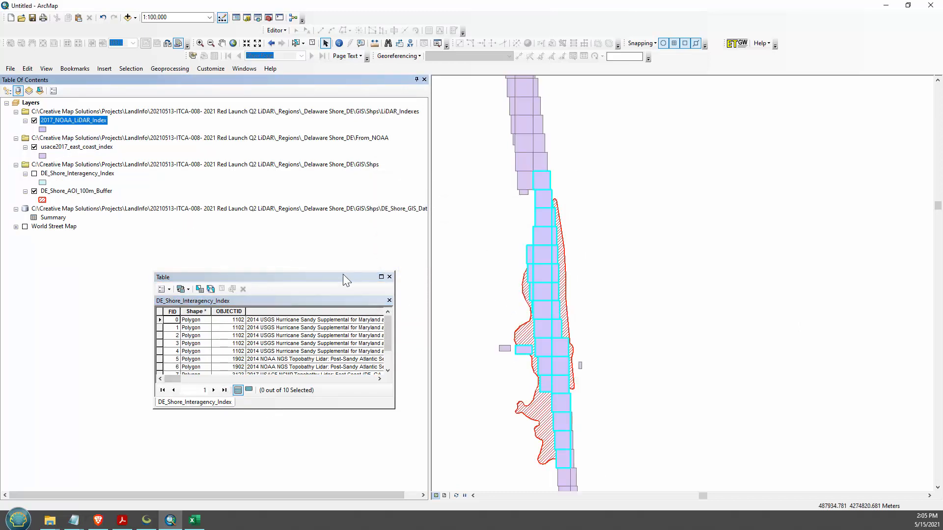
Enlarge the DE_Shore_Interagency_Index attribute table window to fit all its records and more of its columns
drag(343, 272, 343, 1)
right_click(67, 175)
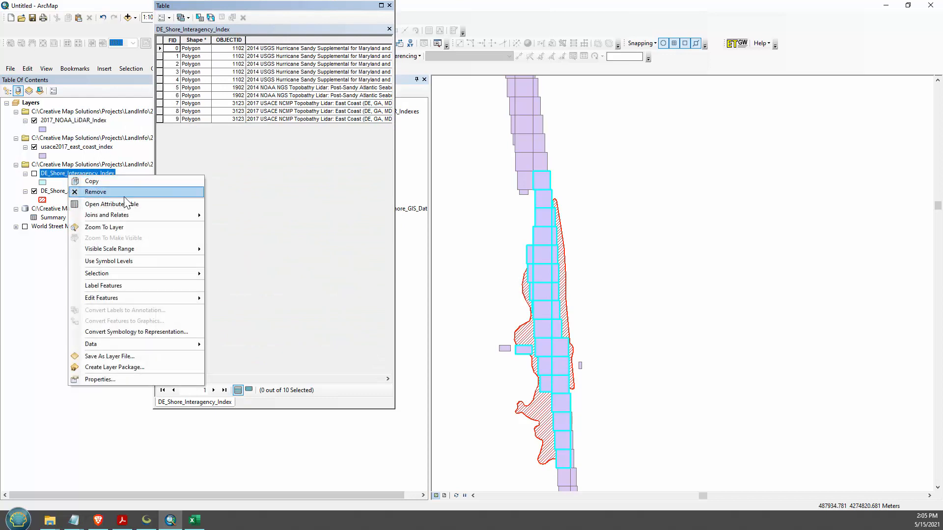
click(117, 204)
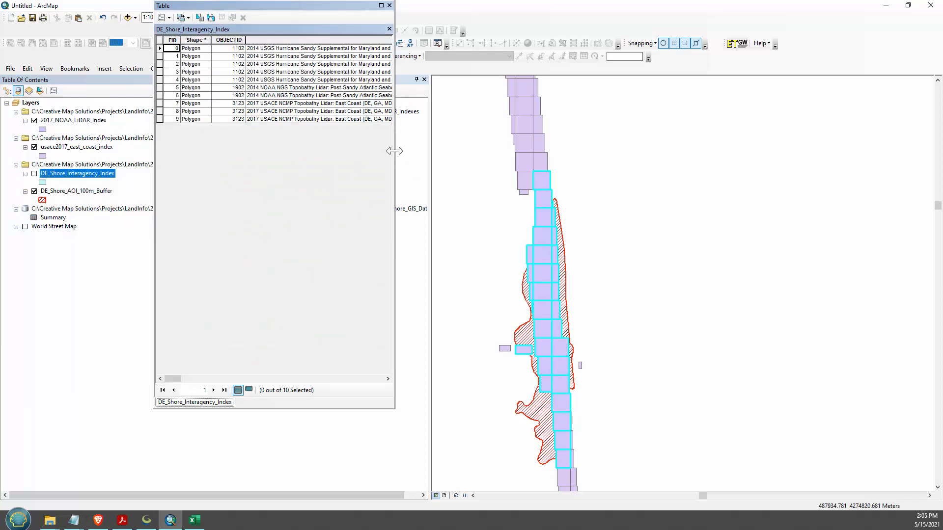
drag(395, 156, 897, 157)
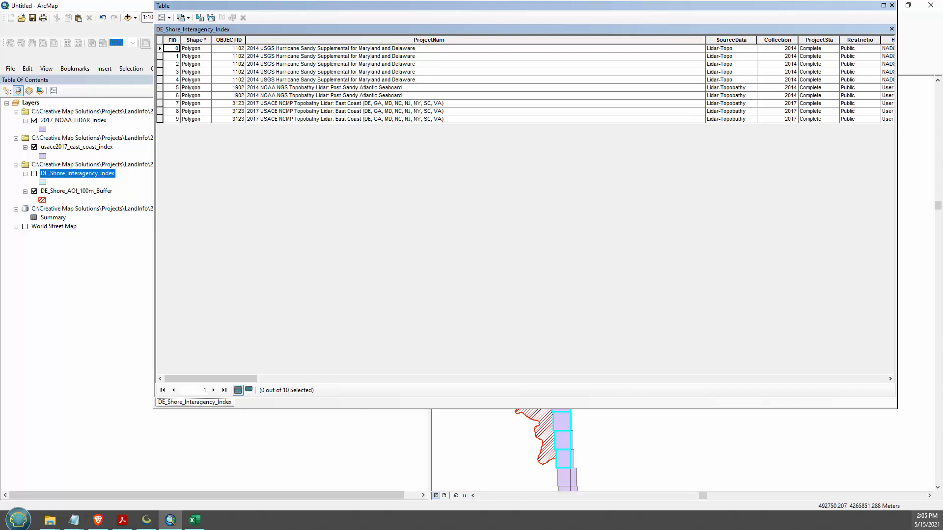
Examine the Link column of the DE_Shore_Interagency_Index table for the 2014 lidar report and the first NOAA Digital Coast record
mouse_move(226, 381)
mouse_down()
mouse_move(473, 382)
mouse_move(221, 366)
mouse_up()
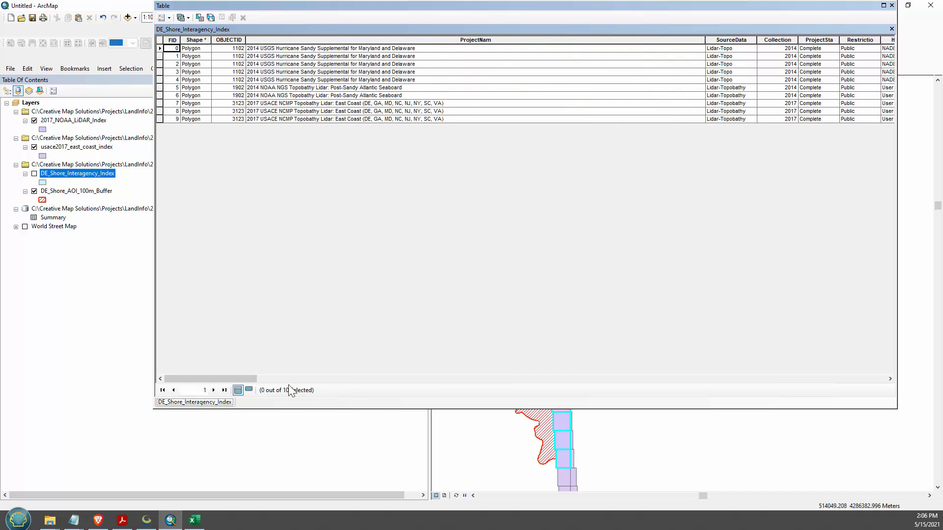
drag(245, 379, 564, 382)
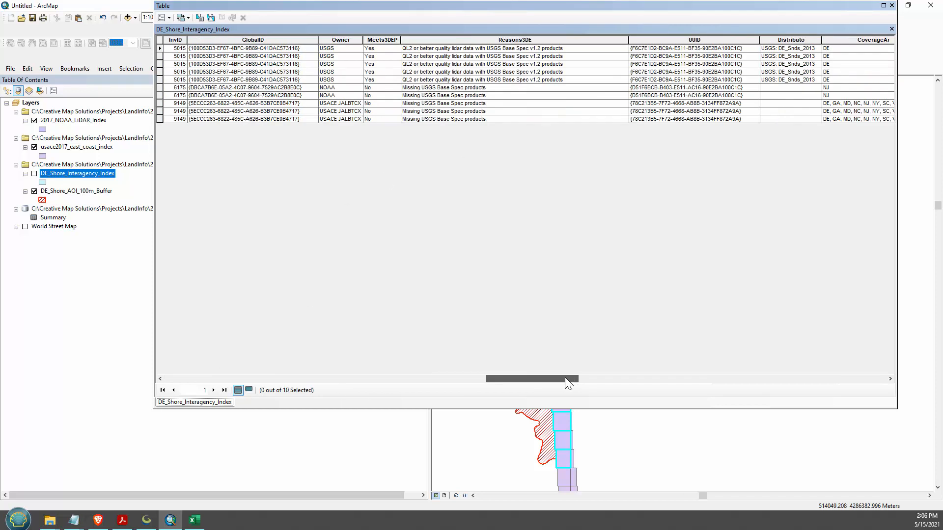
click(833, 380)
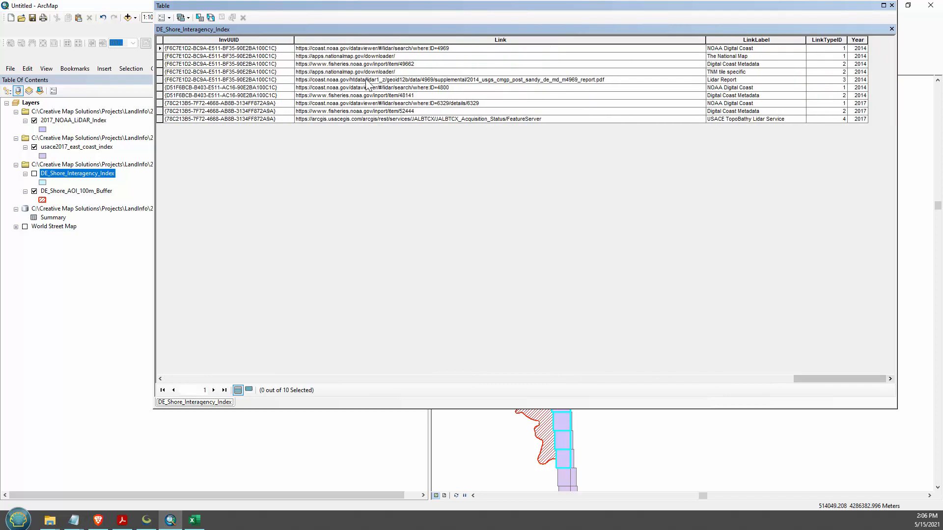
click(538, 82)
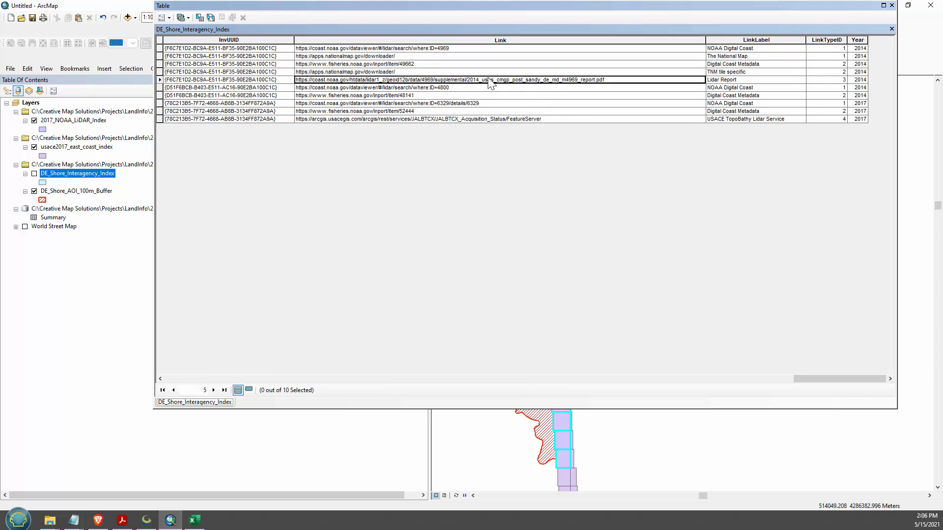
click(444, 48)
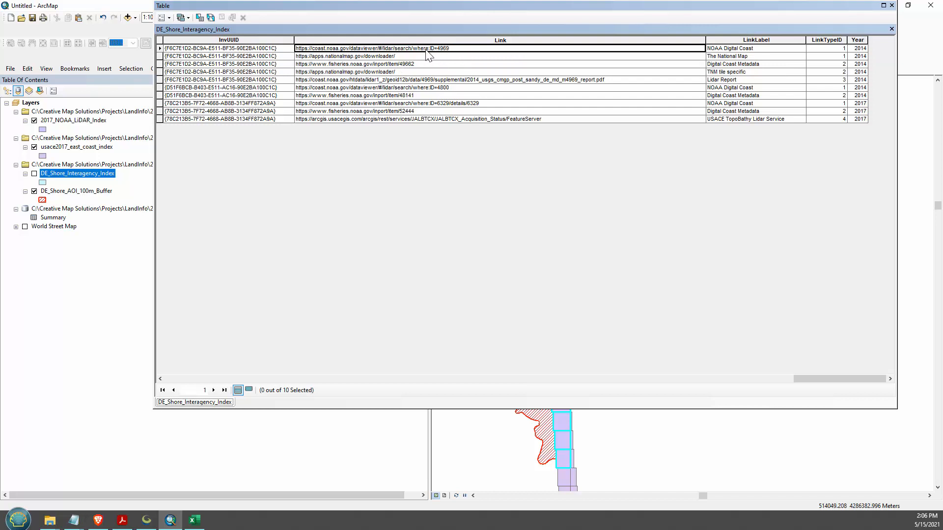
Switch to the browser and search NOAA's coastal LiDAR dataset list for dataset ID 4969
key(alt+Tab)
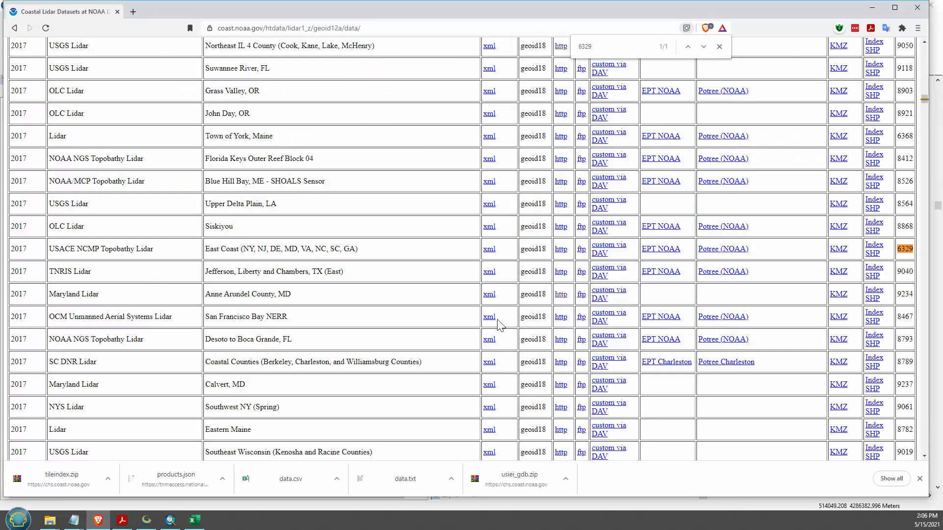
key(ctrl+f)
text(4969)
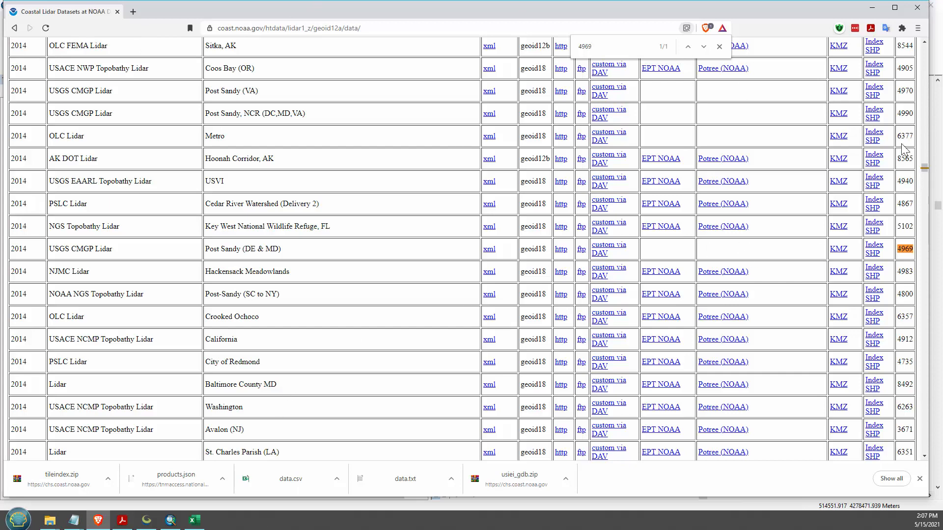
Check the 2017 NOAA Digital Coast link in the ArcMap table, and search the browser's dataset list for ID 6329
key(alt+Tab)
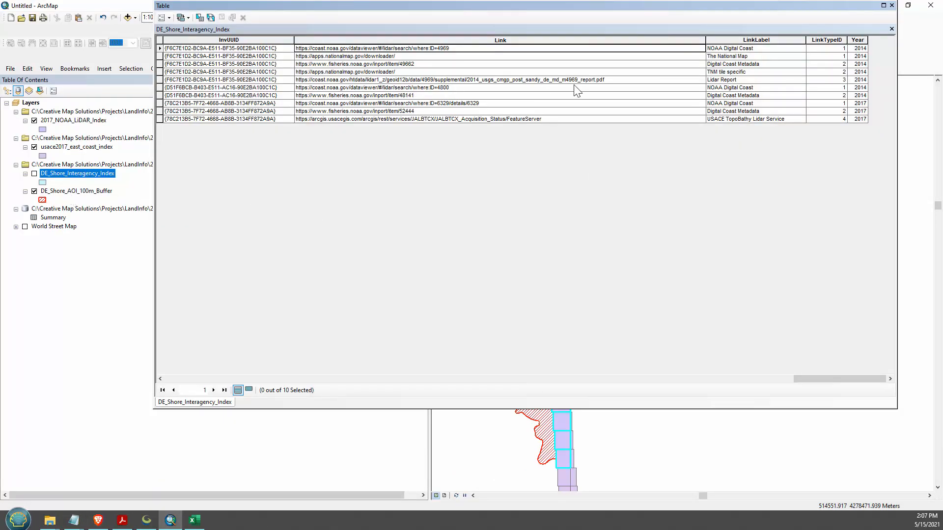
click(446, 112)
key(alt+Tab)
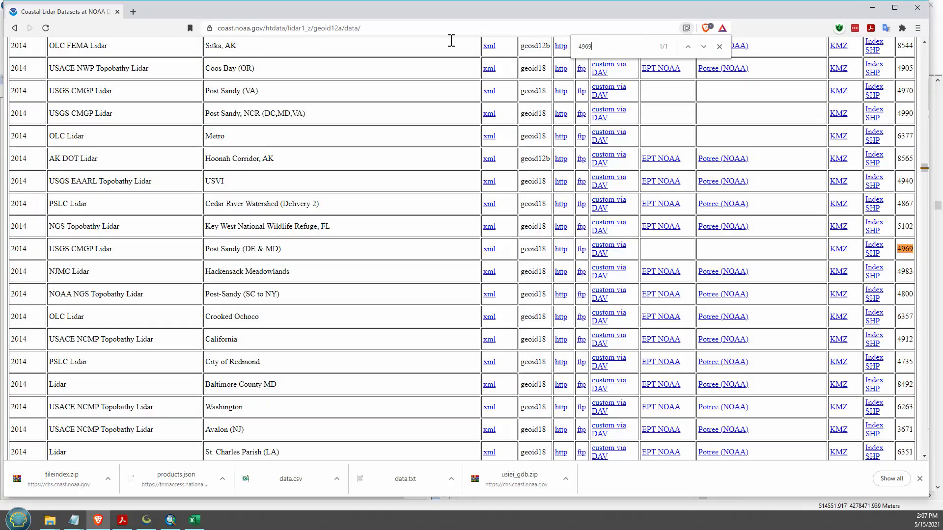
key(ctrl+f)
text(6329)
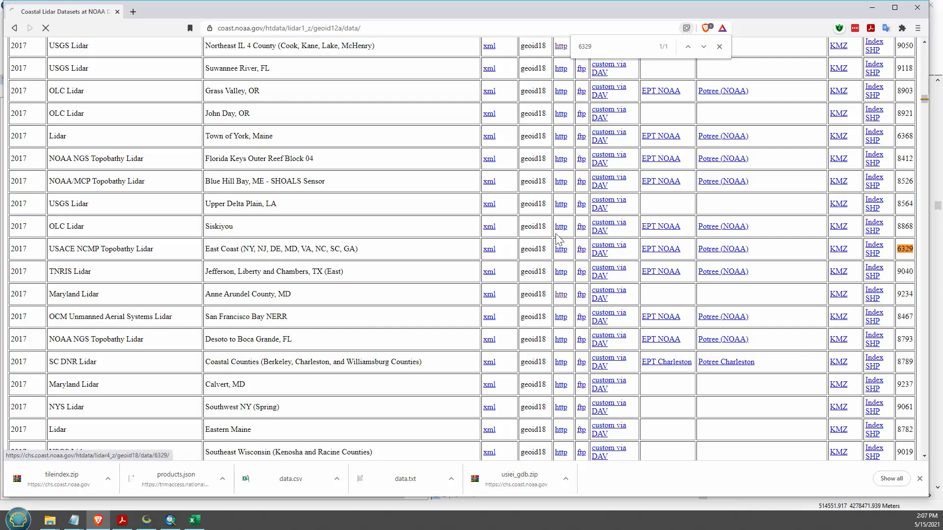
Open dataset 6329's http page, examine its tile index, metadata and point cloud file links, and return to the dataset list
click(561, 249)
scroll(19, 290, down, 2)
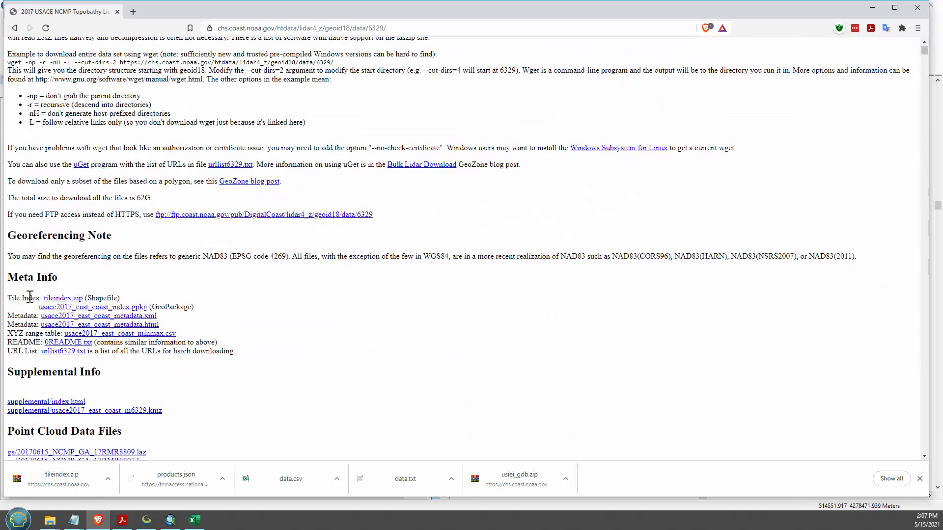
scroll(64, 388, down, 3)
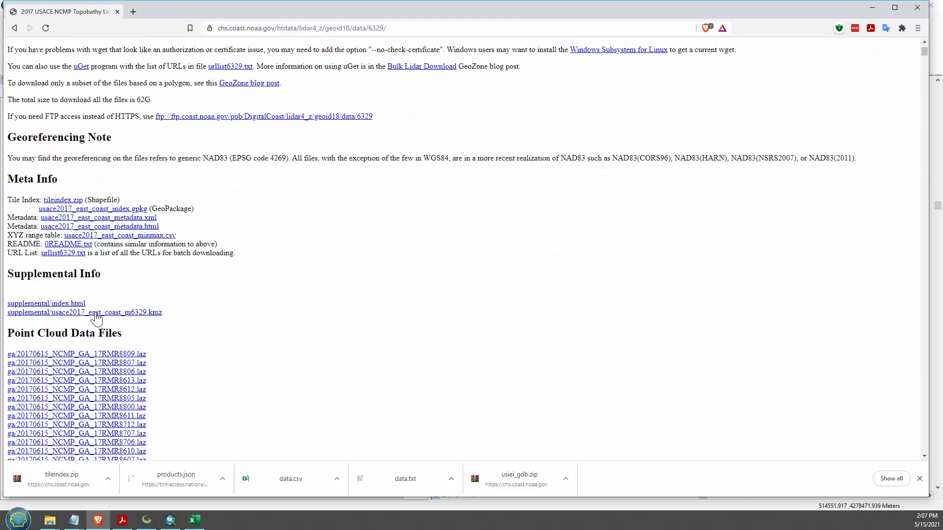
scroll(67, 352, down, 15)
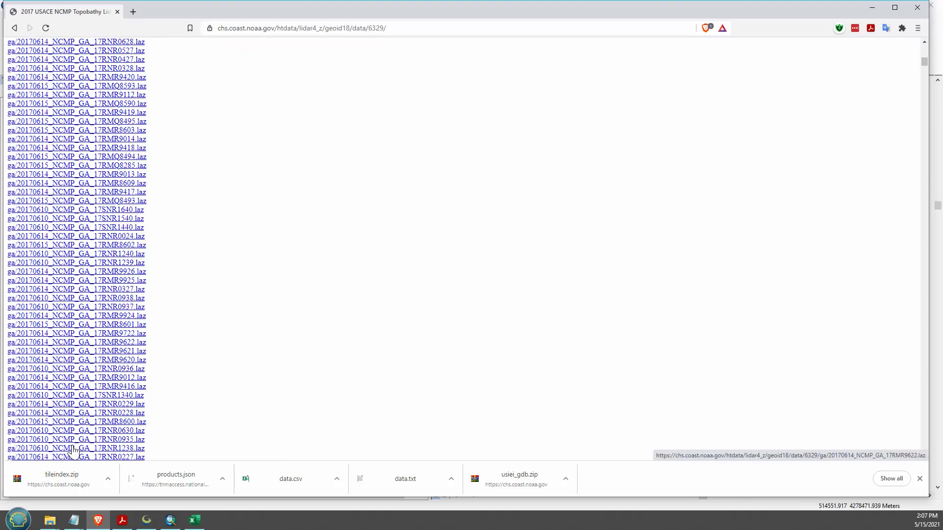
scroll(113, 426, up, 15)
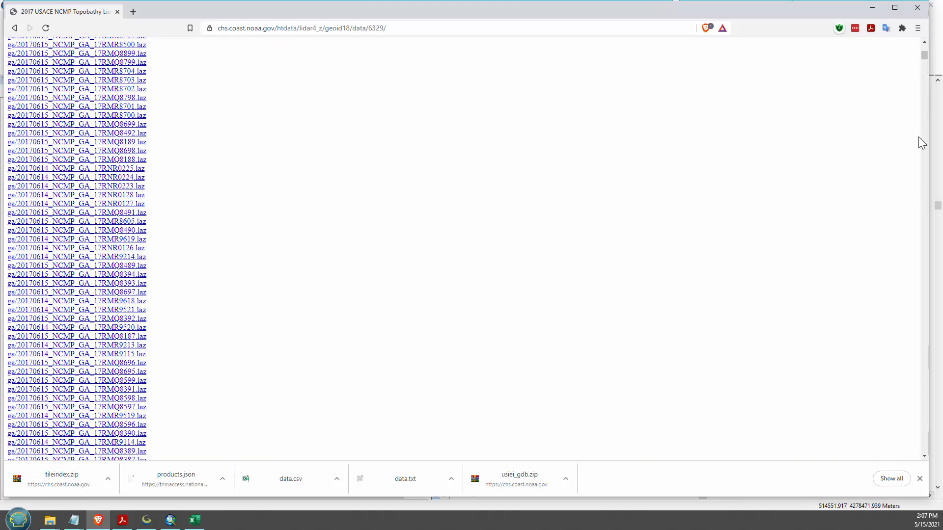
drag(923, 59, 924, 44)
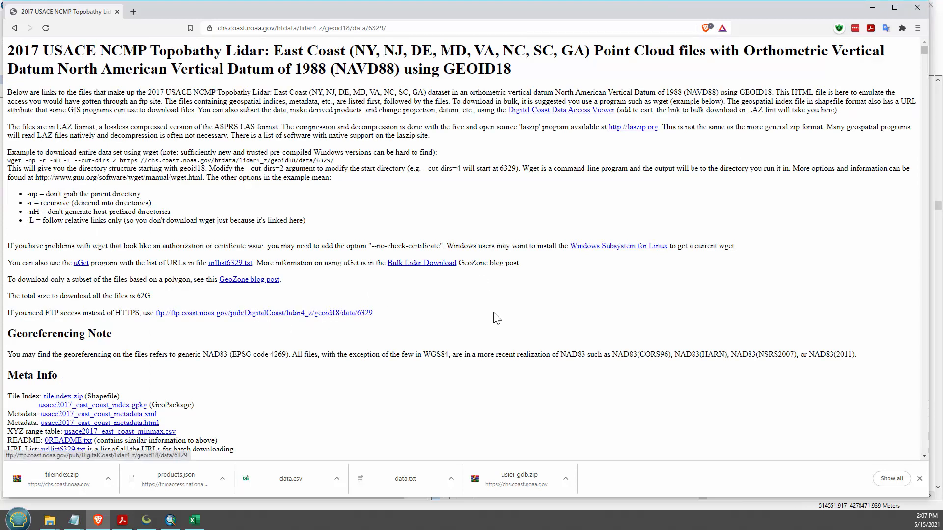
scroll(493, 324, down, 3)
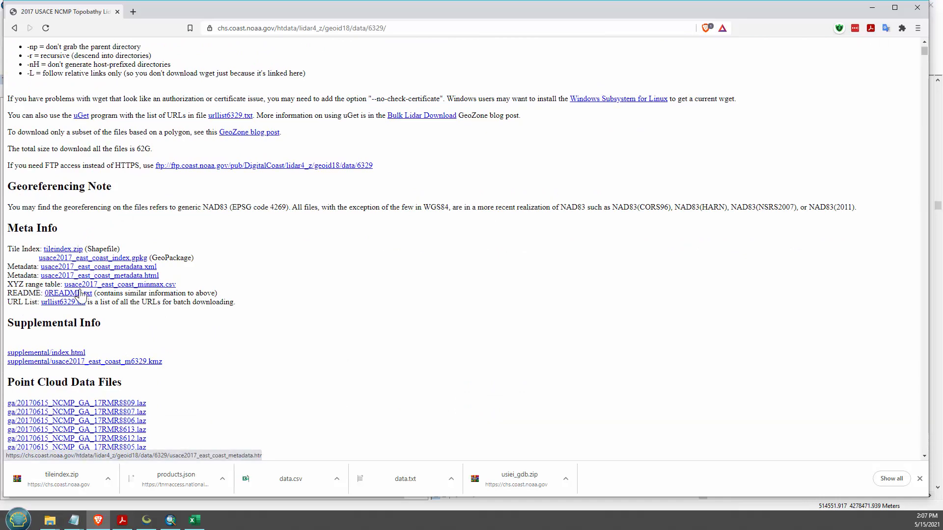
scroll(81, 294, down, 2)
scroll(256, 310, up, 3)
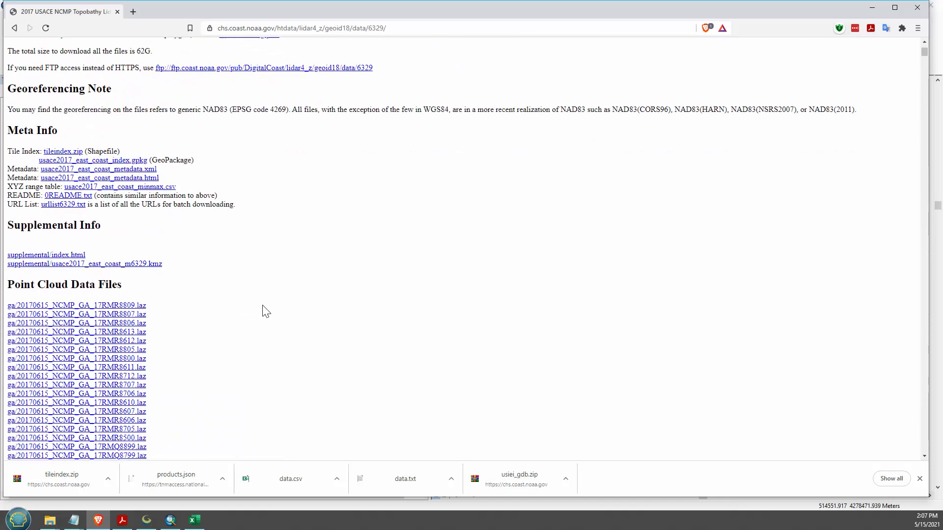
click(14, 28)
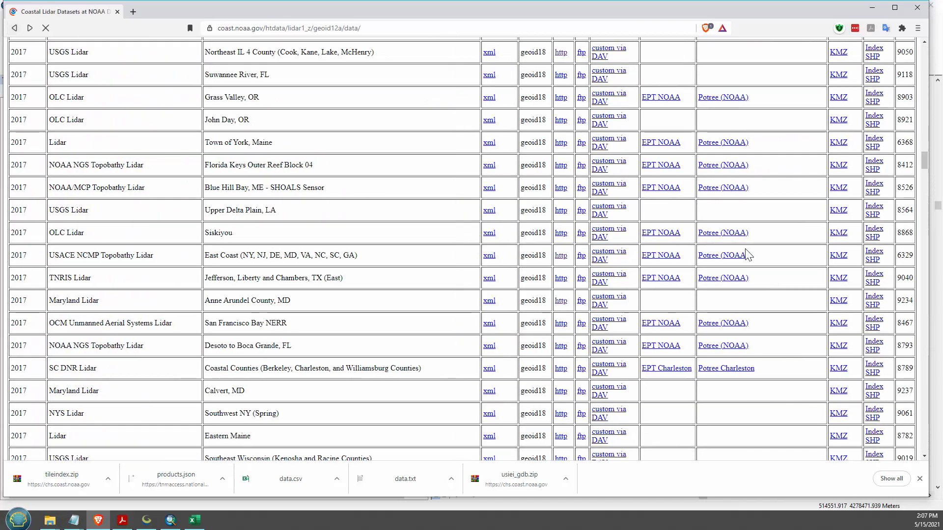
Switch to ArcMap, copy the fisheries.noaa.gov item 49662 metadata link, and check the 2014 Digital Coast link for ID 4800
drag(927, 103, 925, 81)
click(165, 526)
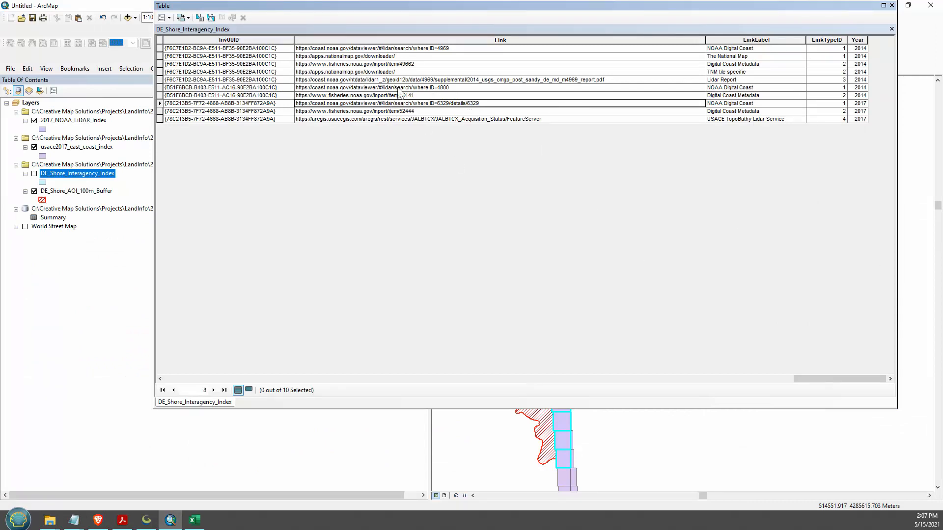
click(388, 65)
right_click(388, 65)
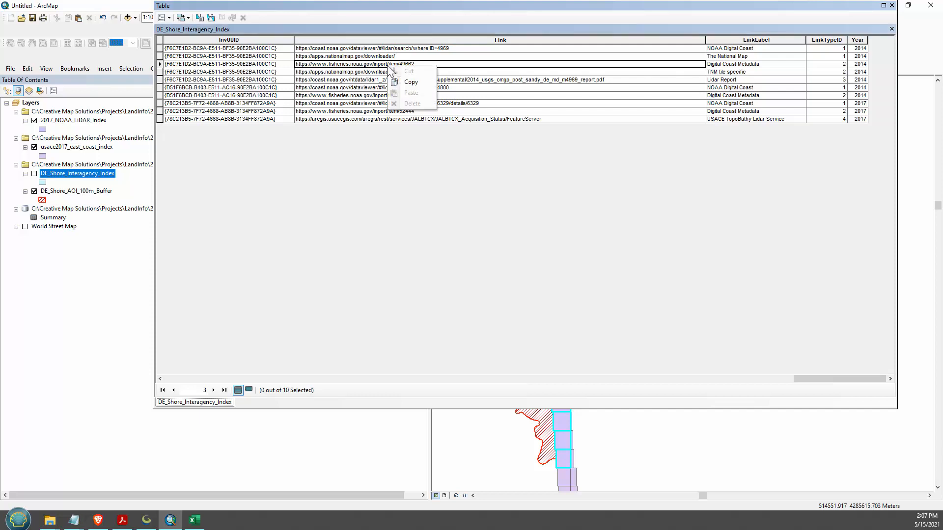
click(423, 82)
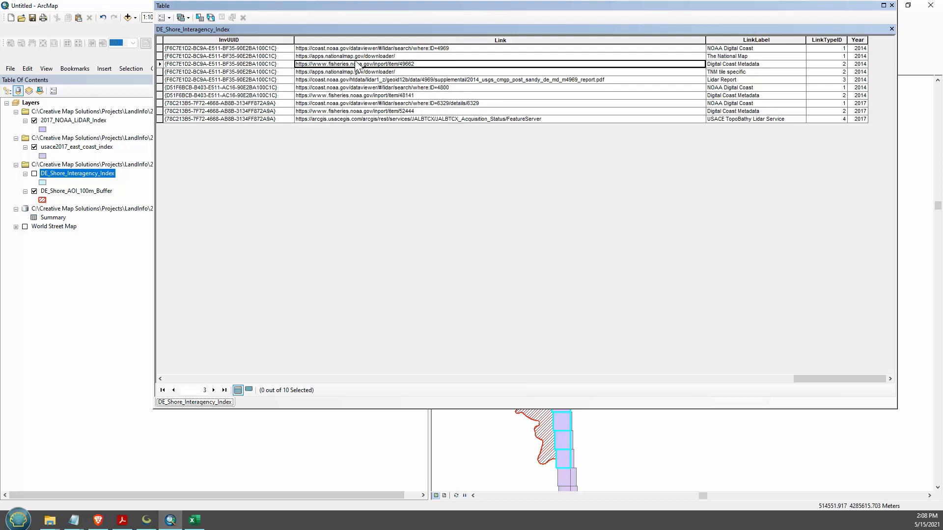
click(319, 72)
right_click(319, 72)
click(506, 88)
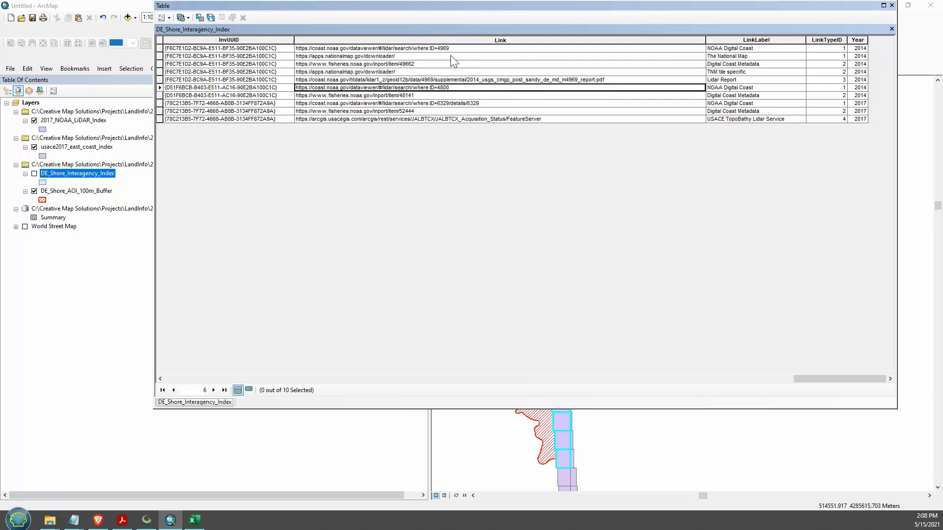
Return to the browser and locate the 4969 entry in the coastal LiDAR dataset list
key(alt+Tab)
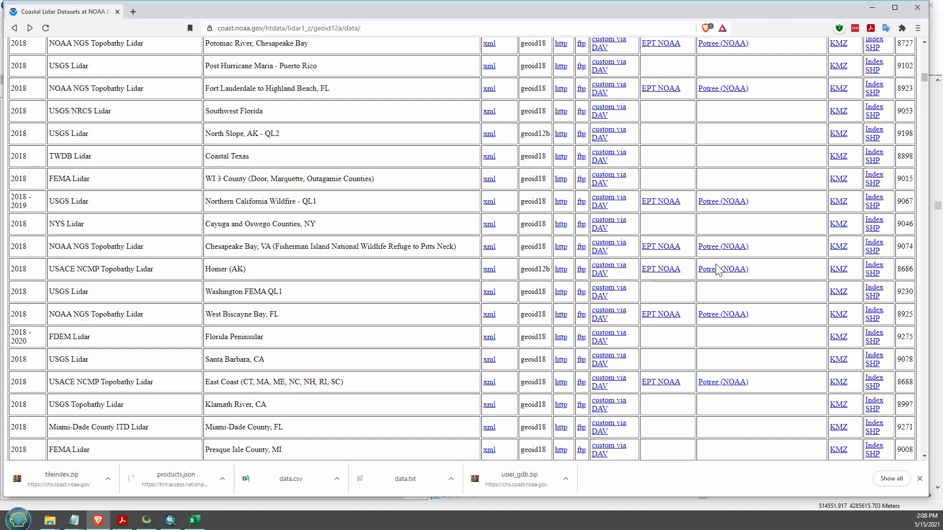
key(ctrl+f)
text(4969)
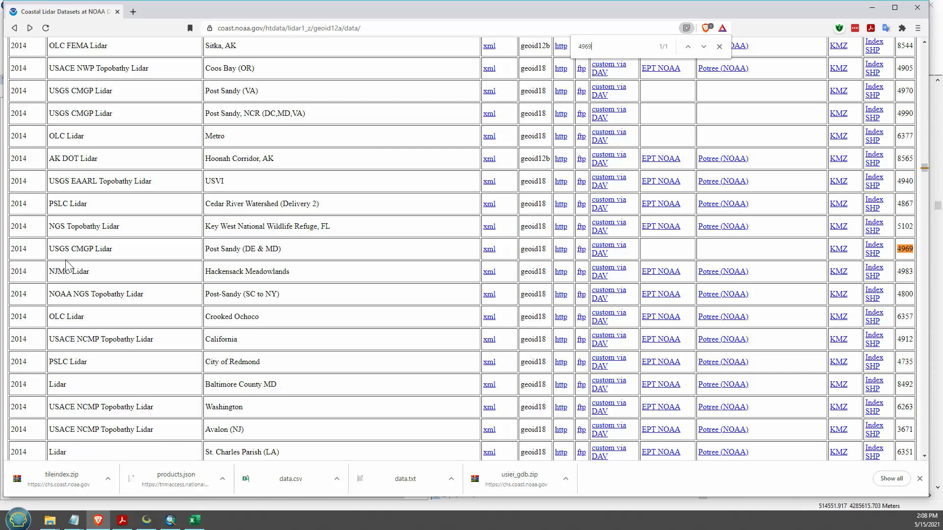
Open dataset 4969's http page and examine its tile index, metadata, supplemental and point cloud file links
click(561, 249)
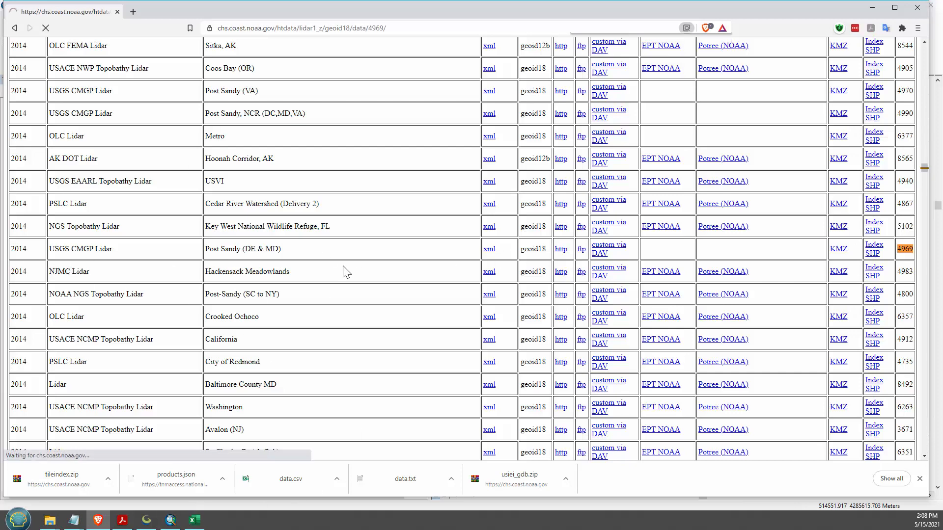
scroll(294, 278, down, 3)
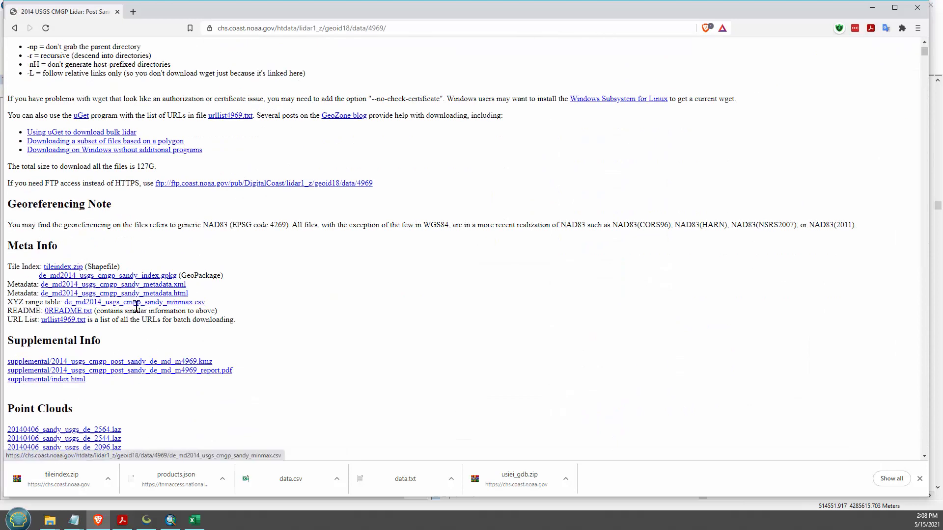
scroll(211, 417, down, 2)
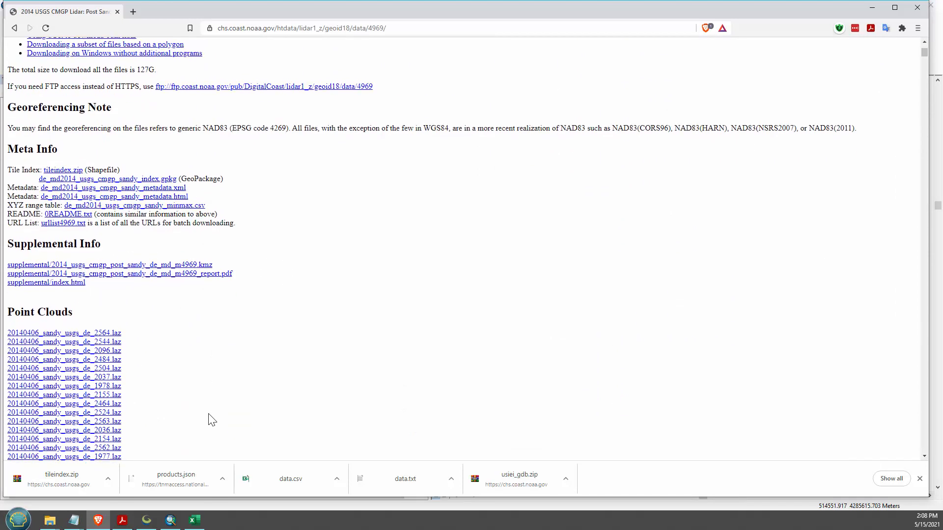
scroll(212, 420, up, 2)
scroll(223, 308, up, 3)
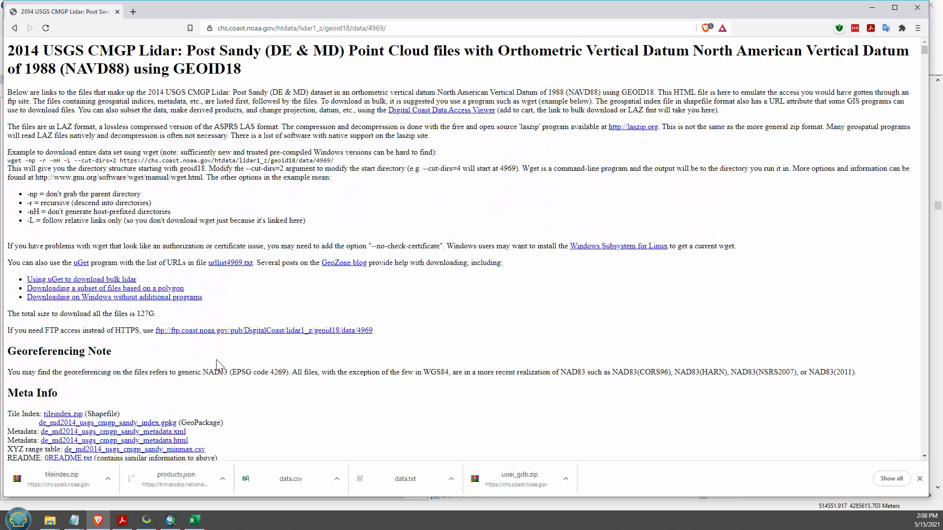
scroll(245, 417, down, 3)
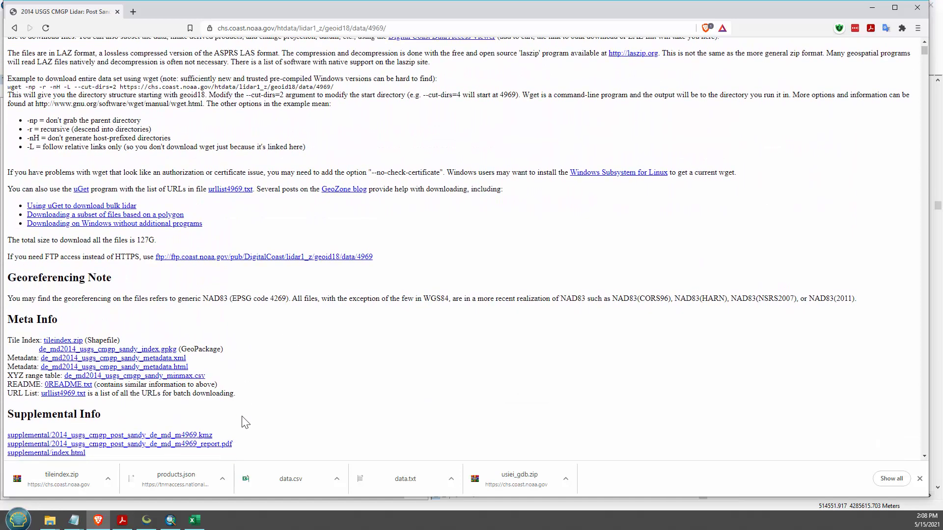
scroll(231, 366, up, 3)
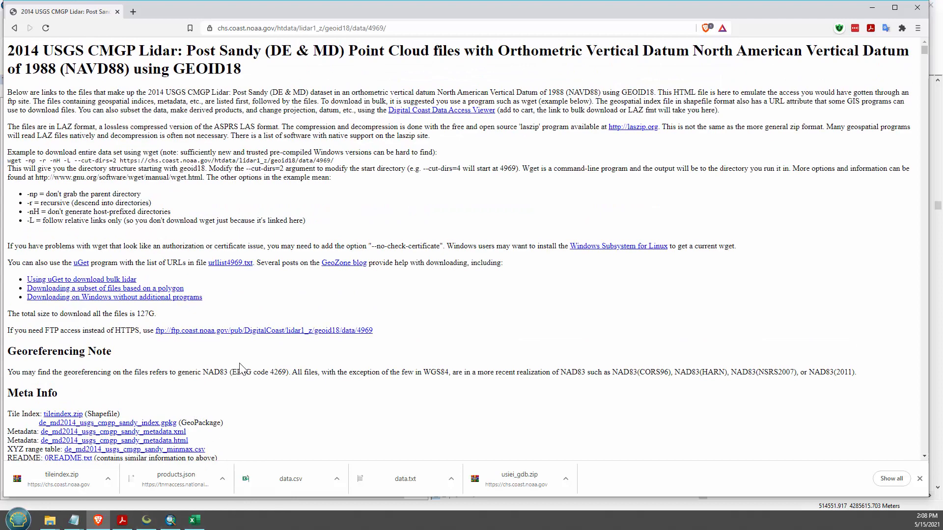
Switch to ArcMap, close the attribute table, and add NOAA_LiDAR_Index and NOAA_LiDAR_Index_2016_2020_20200920 from 2020_UnitedStates_LiDAR_Index.gdb in the LiDAR Indexes folder
click(171, 520)
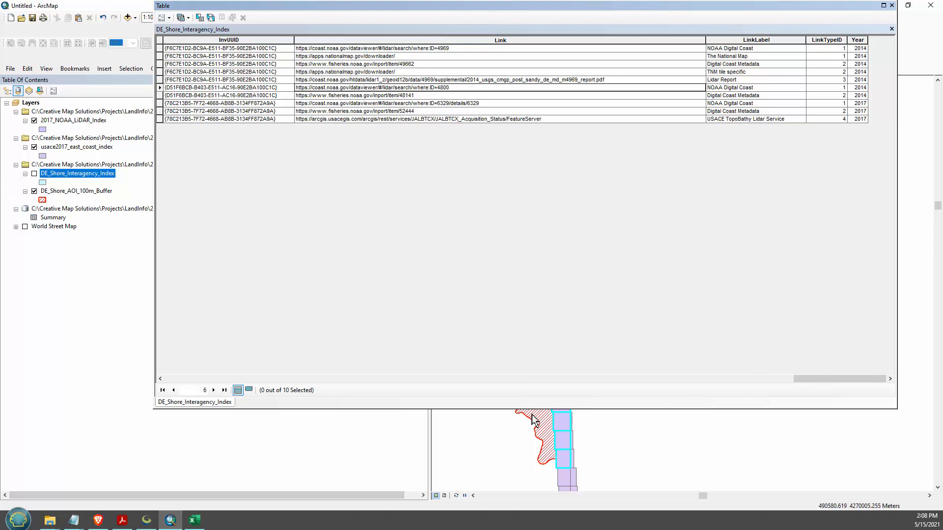
click(892, 5)
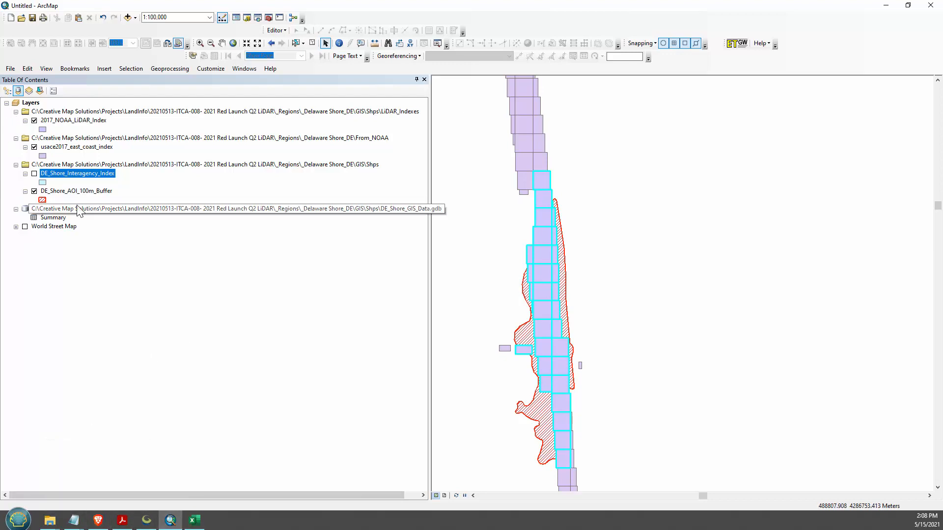
click(127, 18)
click(463, 196)
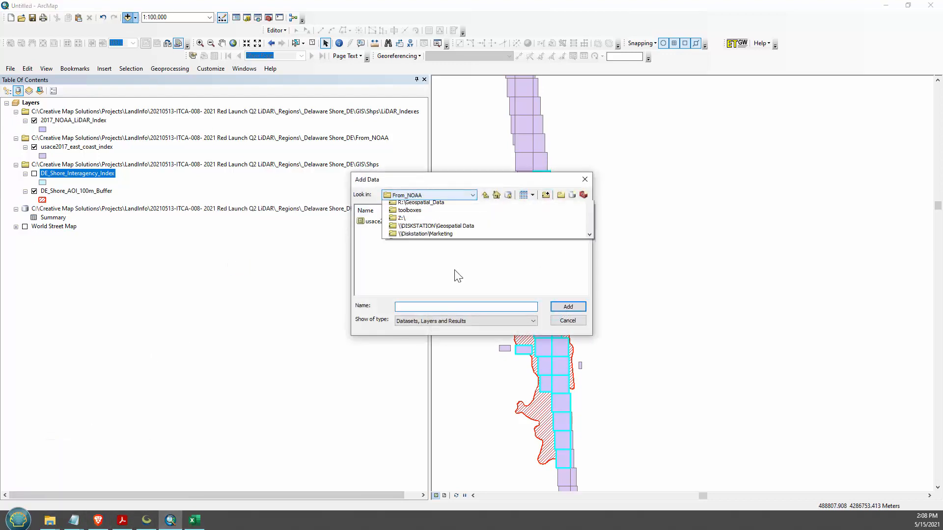
scroll(516, 241, up, 3)
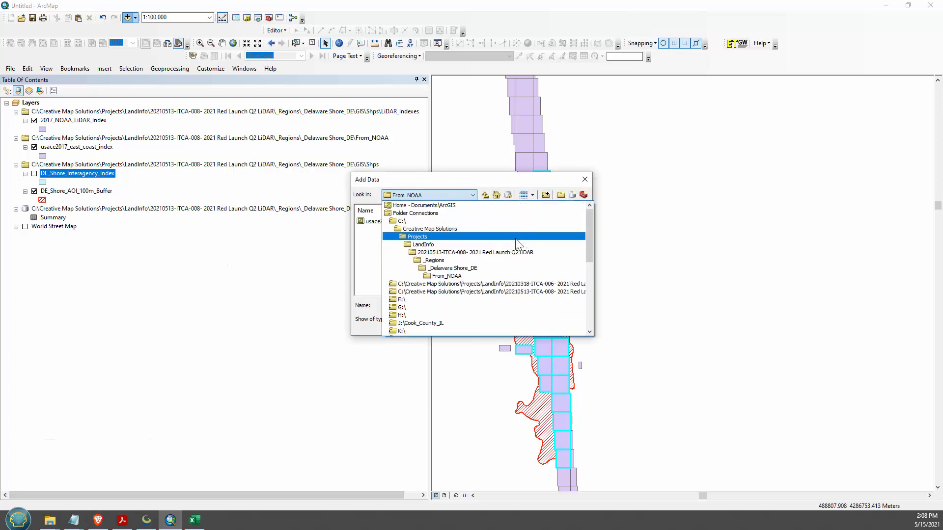
click(410, 245)
double_click(402, 240)
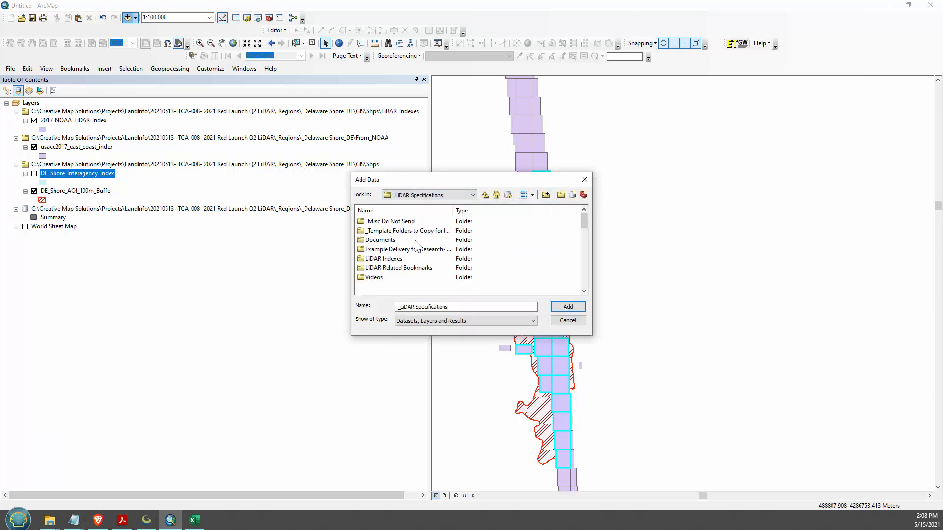
drag(450, 213, 592, 213)
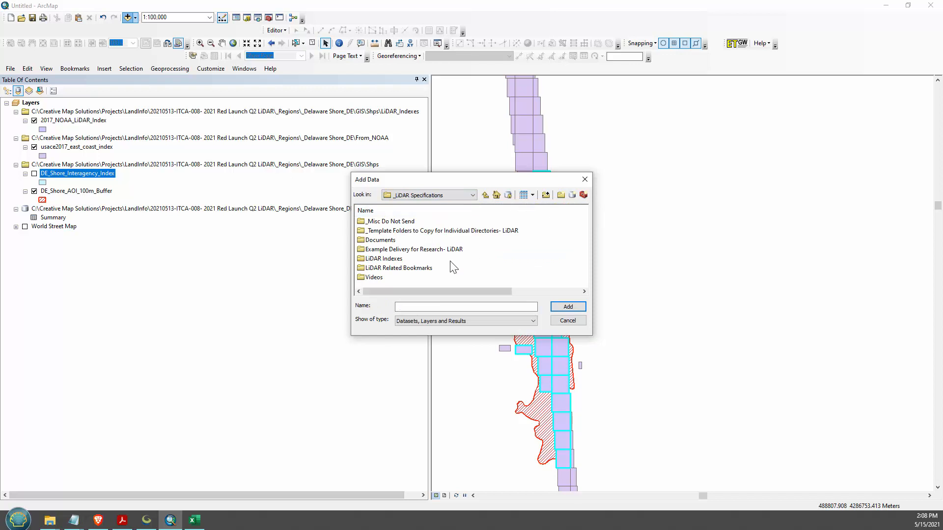
double_click(386, 259)
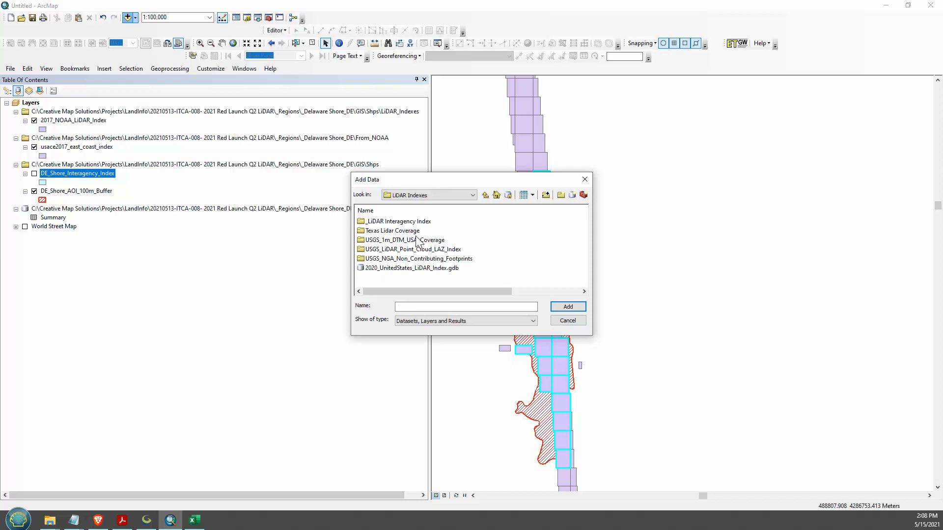
double_click(449, 268)
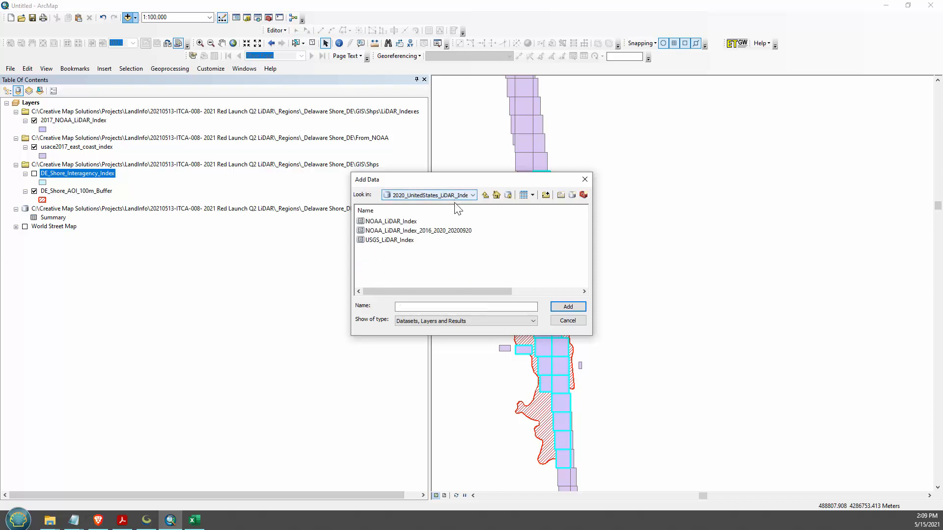
click(448, 231)
ctrl+click(410, 221)
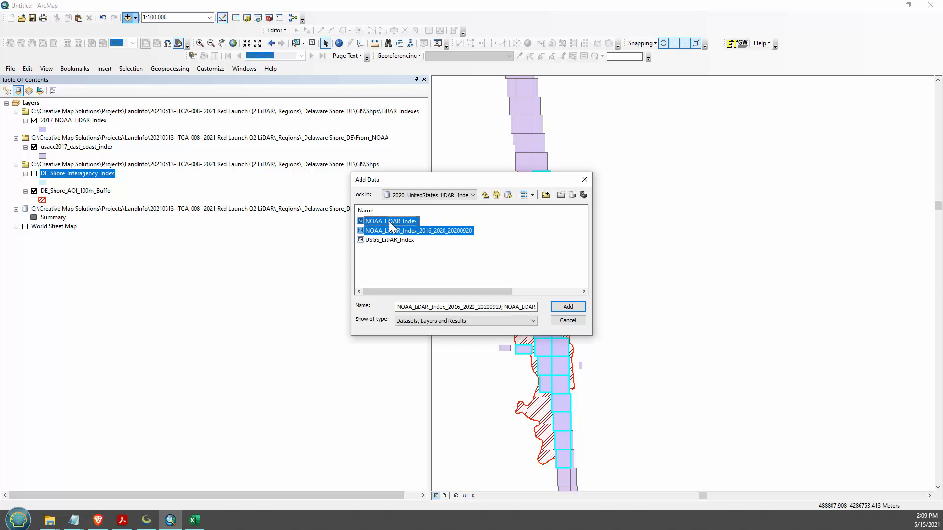
click(568, 307)
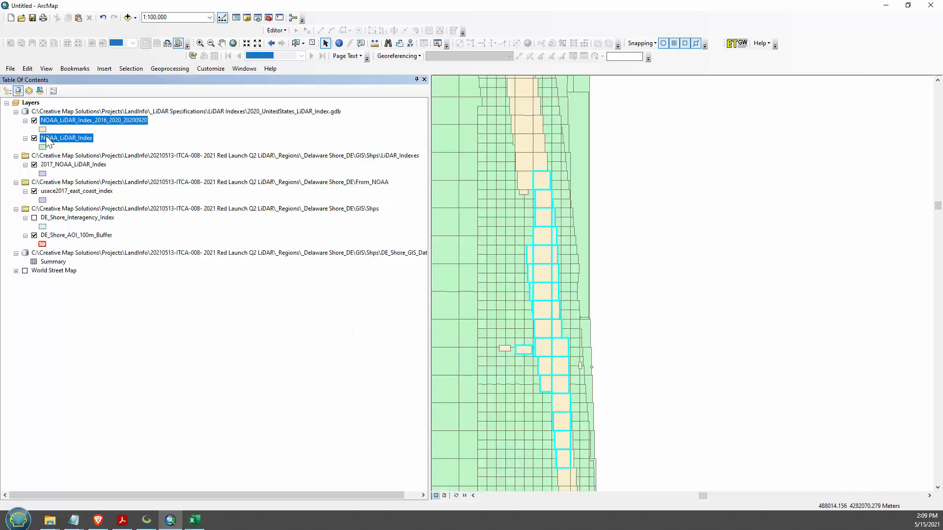
List the layers by drawing order and leave NOAA_LiDAR_Index as the only displayed tile index alongside DE_Shore_AOI_100m_Buffer
click(34, 120)
click(34, 138)
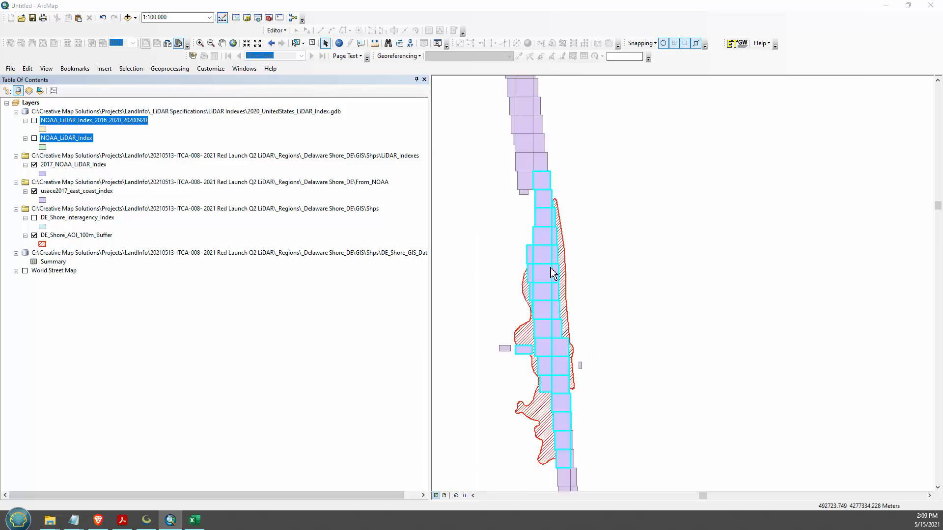
click(7, 91)
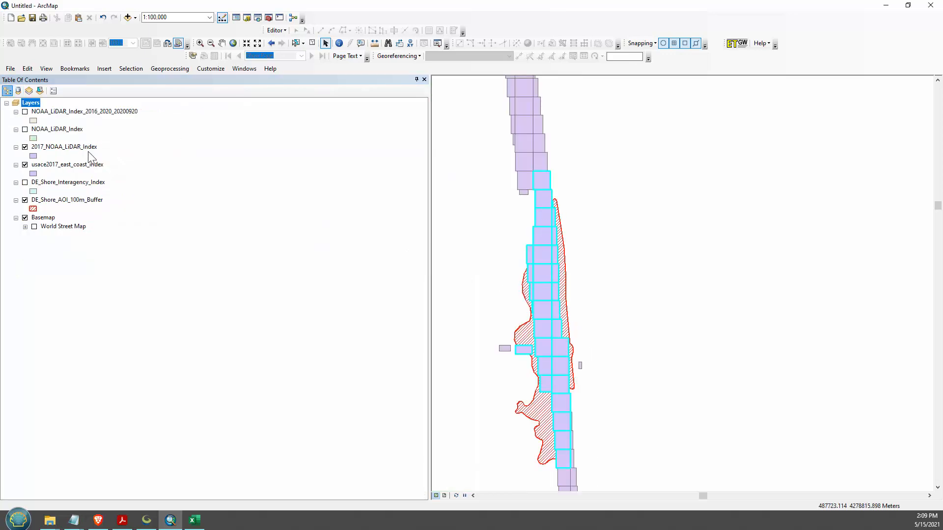
click(24, 129)
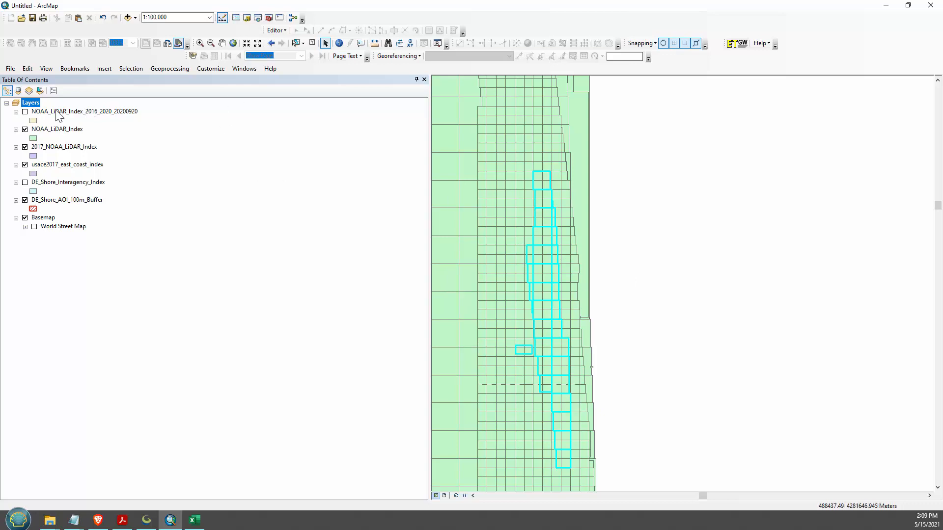
click(24, 129)
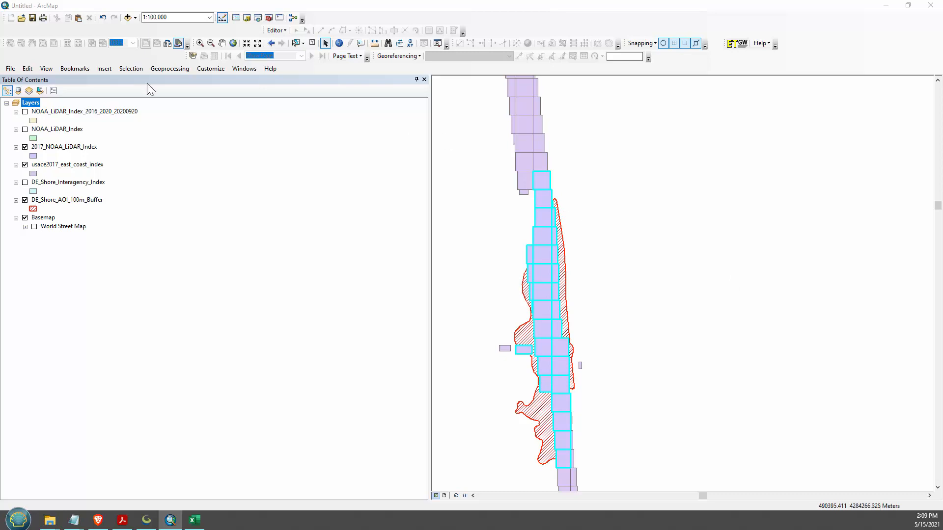
click(25, 147)
click(24, 165)
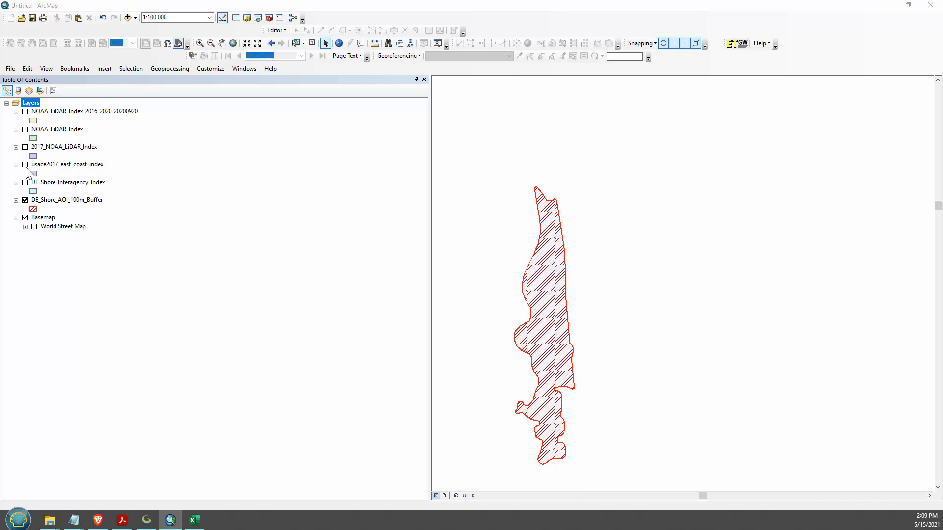
click(25, 130)
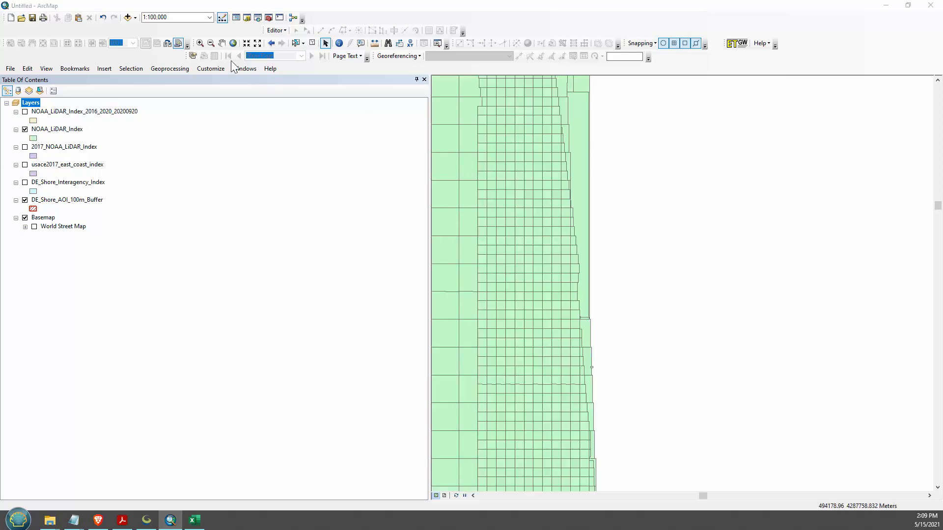
Select by location the features of NOAA_LiDAR_Index and usace2017_east_coast_index that intersect DE_Shore_AOI_100m_Buffer
click(131, 68)
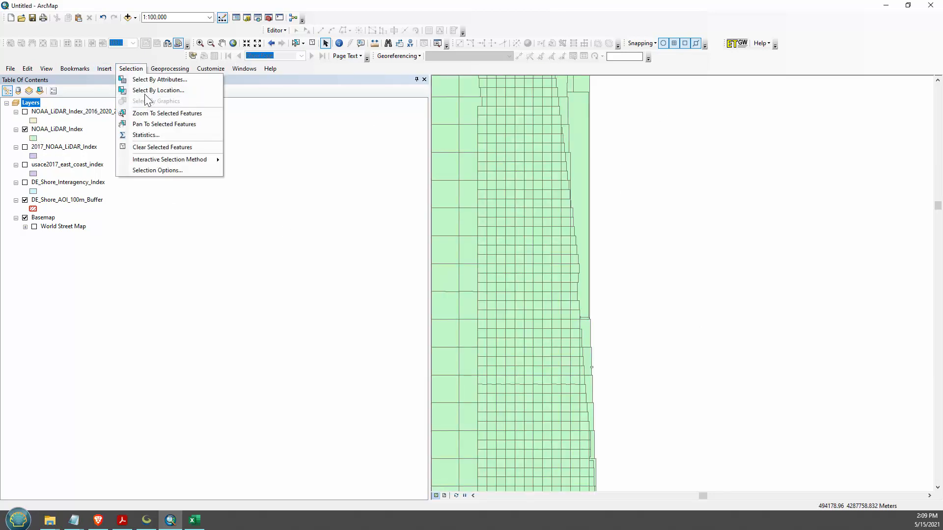
click(147, 89)
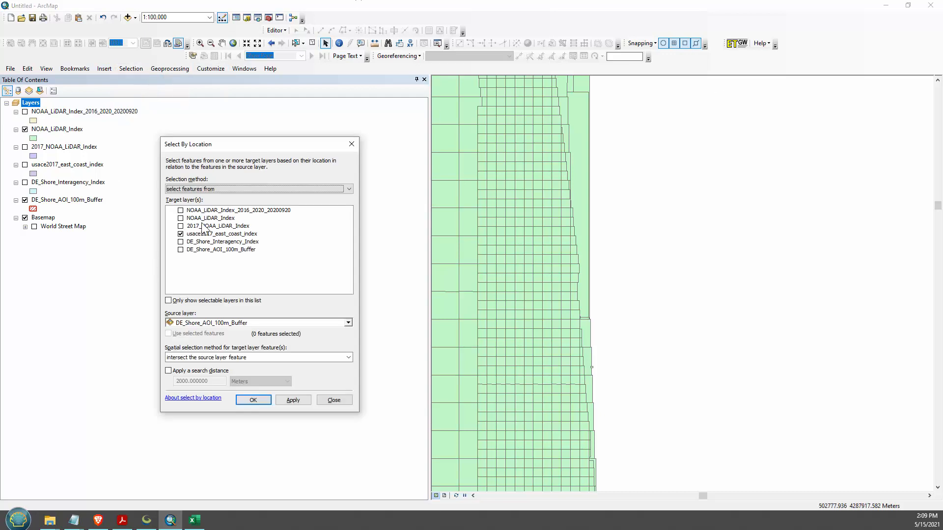
click(181, 218)
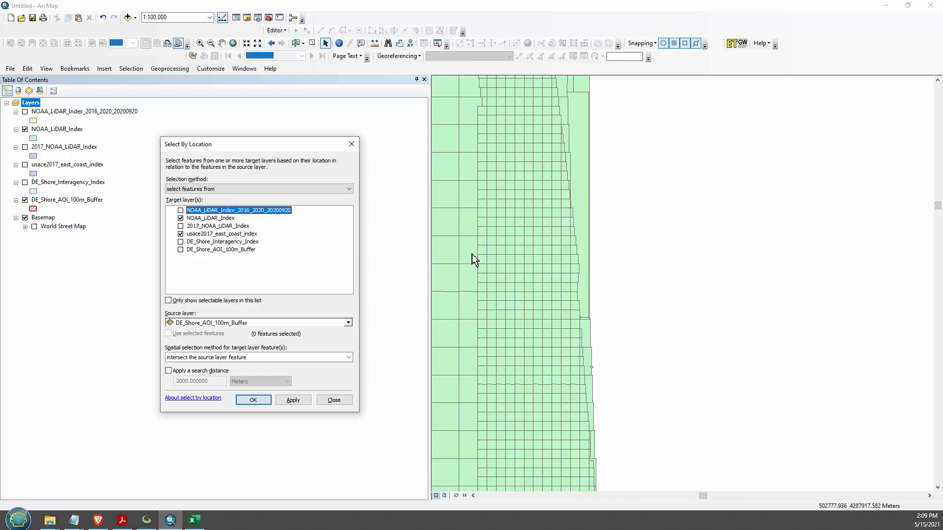
click(211, 219)
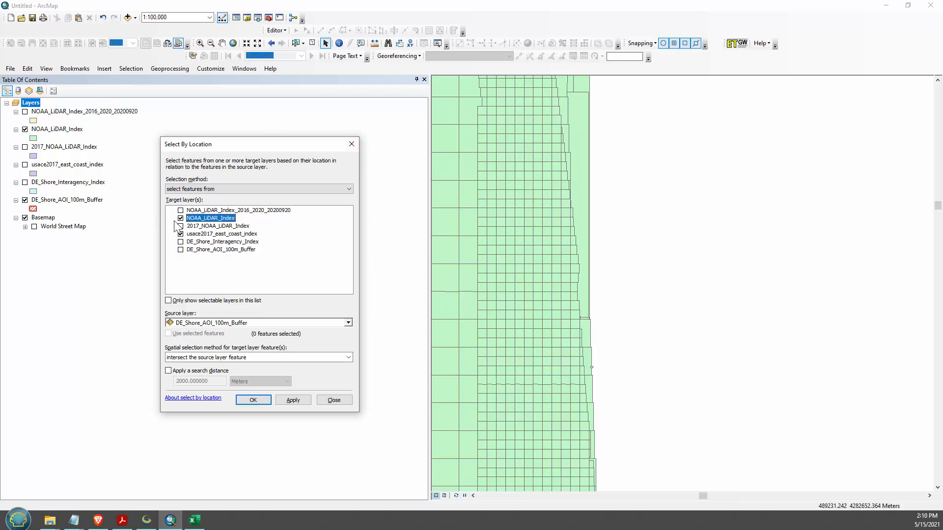
click(253, 401)
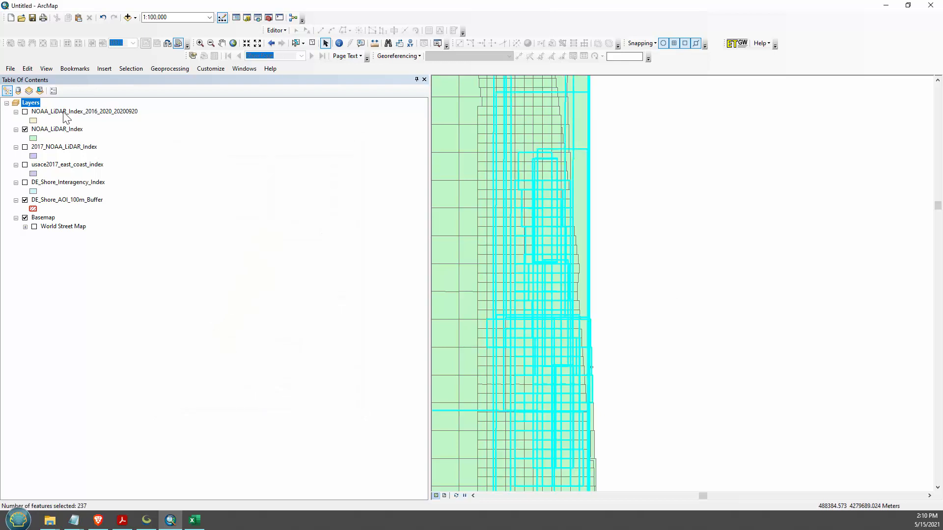
Open the NOAA_LiDAR_Index attribute table, show only selected records, sort them ascending by Year, and examine the 2014 tiles
right_click(68, 132)
click(110, 156)
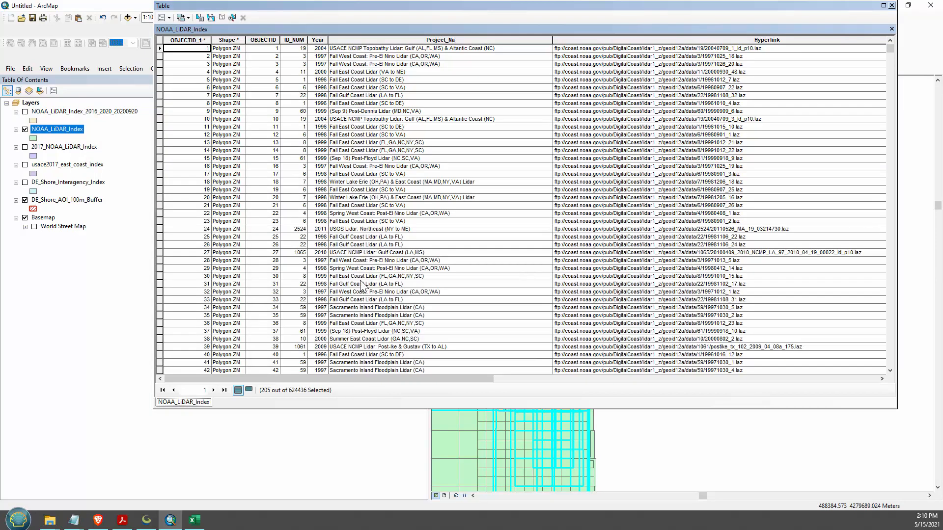
click(249, 390)
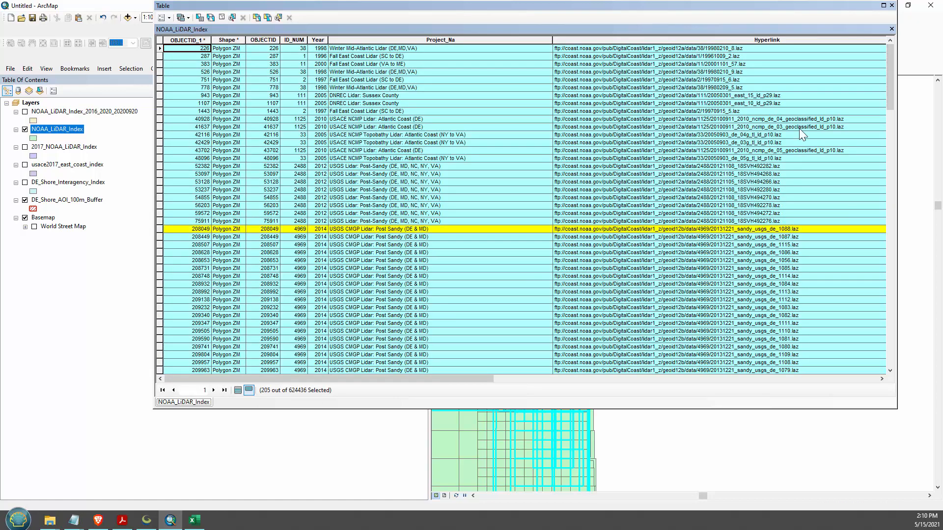
mouse_move(889, 106)
mouse_down()
mouse_move(882, 208)
mouse_move(877, 105)
mouse_up()
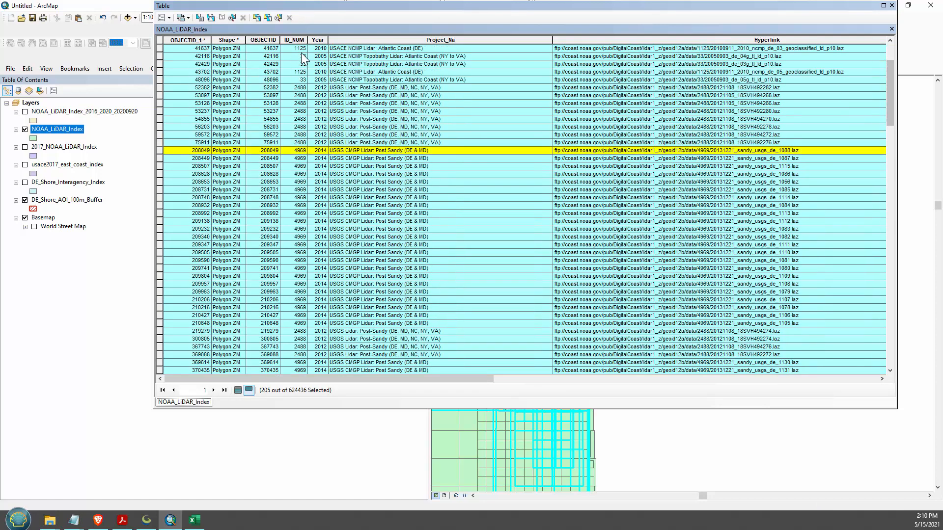
right_click(320, 43)
click(355, 46)
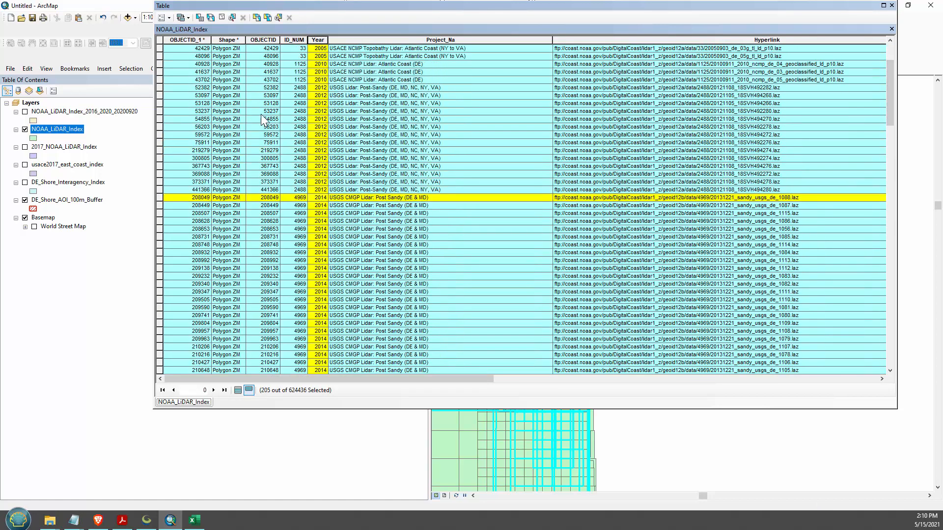
drag(889, 92, 888, 101)
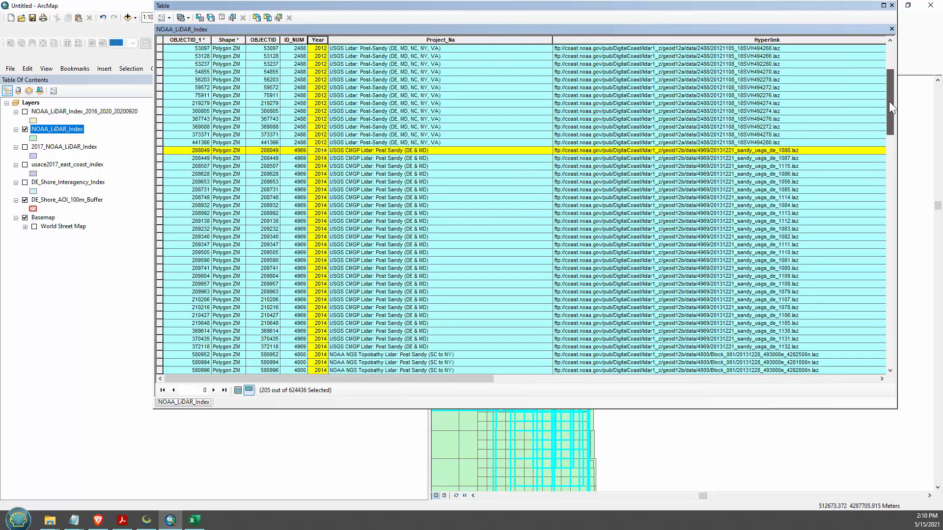
shift+click(160, 277)
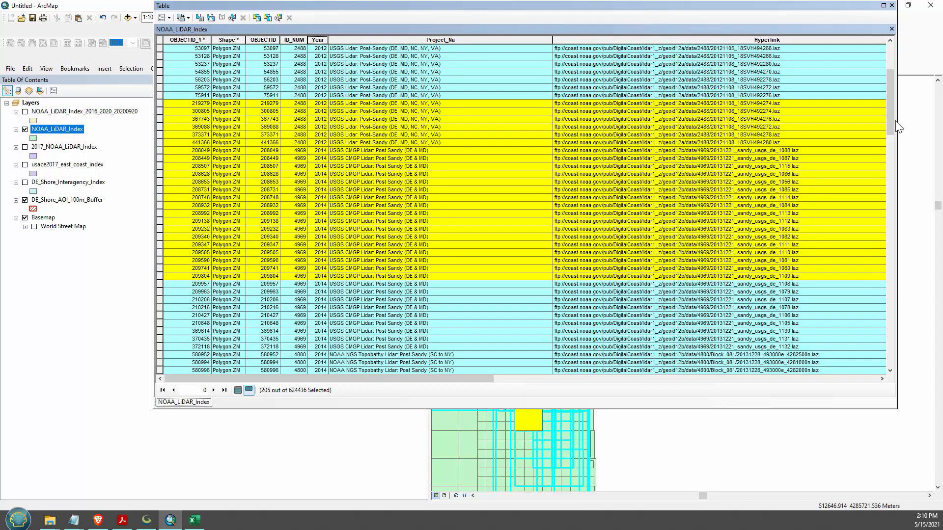
Close the attribute table, then collapse and hide the NOAA_LiDAR_Index layer
click(892, 5)
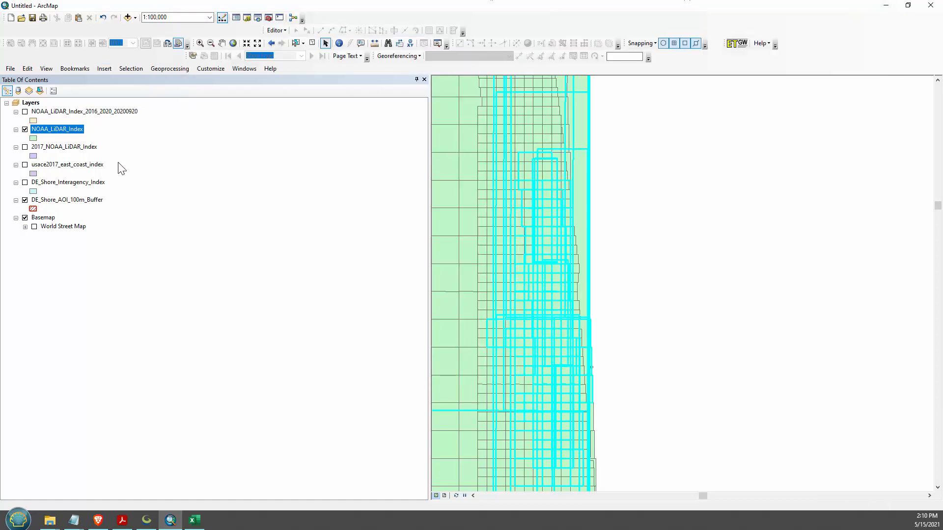
click(16, 129)
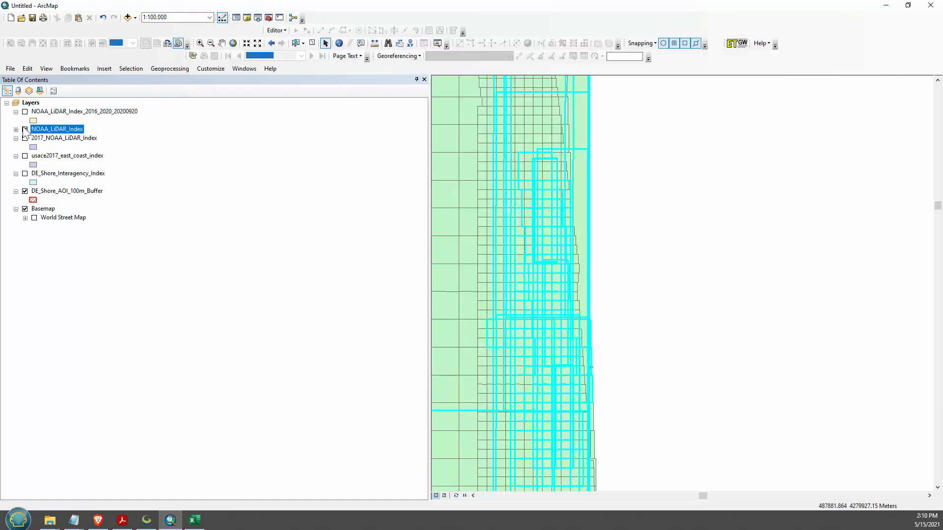
click(24, 130)
Switch to the browser and download tileindex.zip for the 2014 USGS CMGP Post Sandy (DE & MD) LiDAR into the From_NOAA folder
click(98, 520)
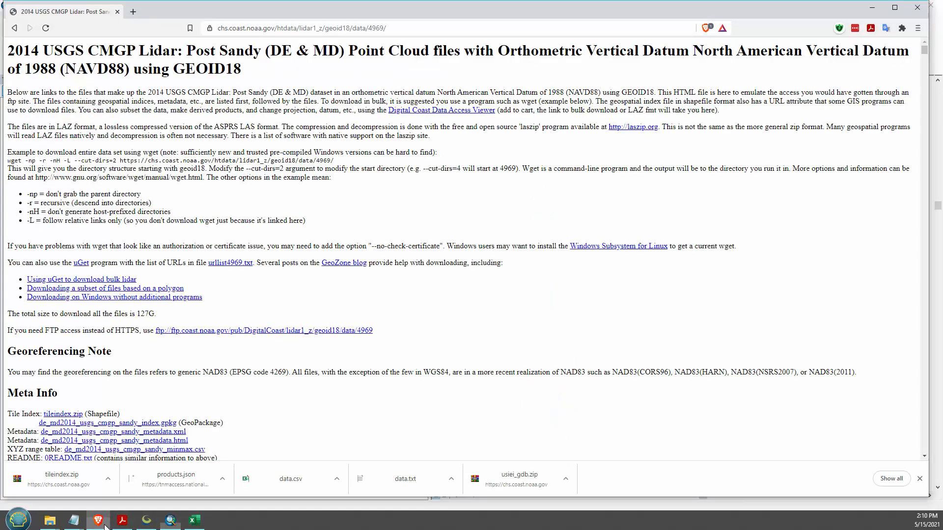
scroll(661, 320, down, 2)
scroll(661, 320, down, 4)
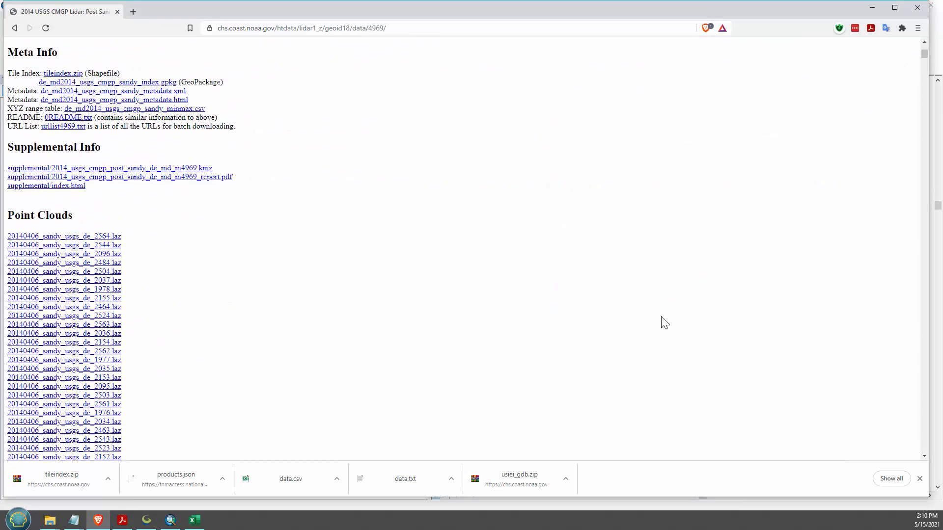
scroll(286, 263, up, 7)
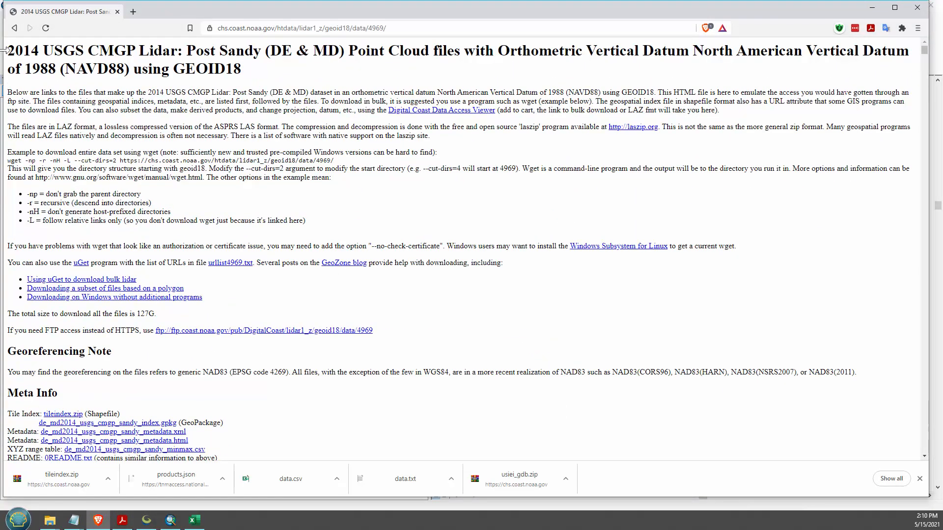
scroll(179, 278, down, 4)
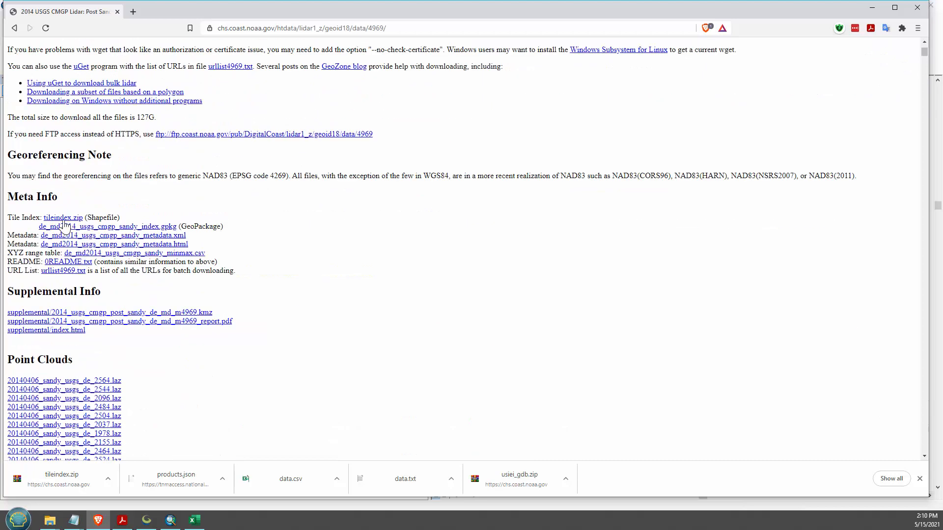
click(65, 219)
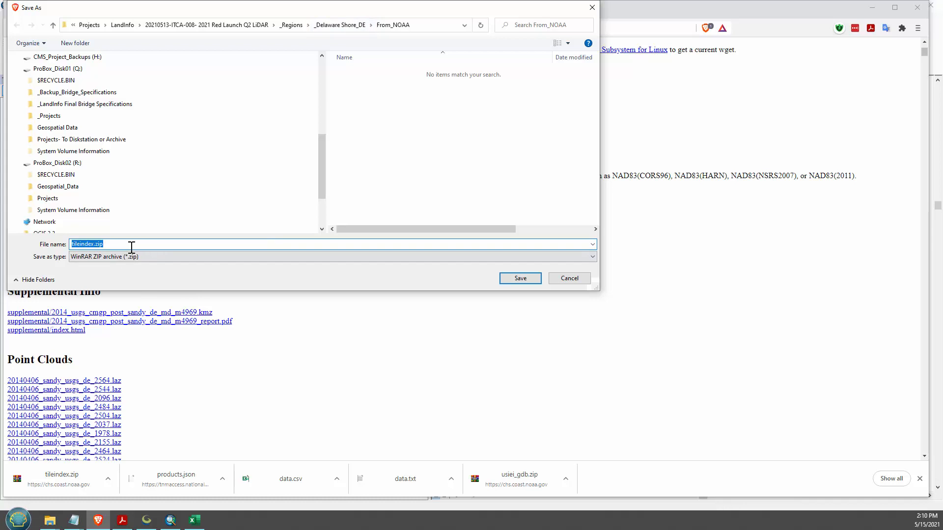
click(521, 278)
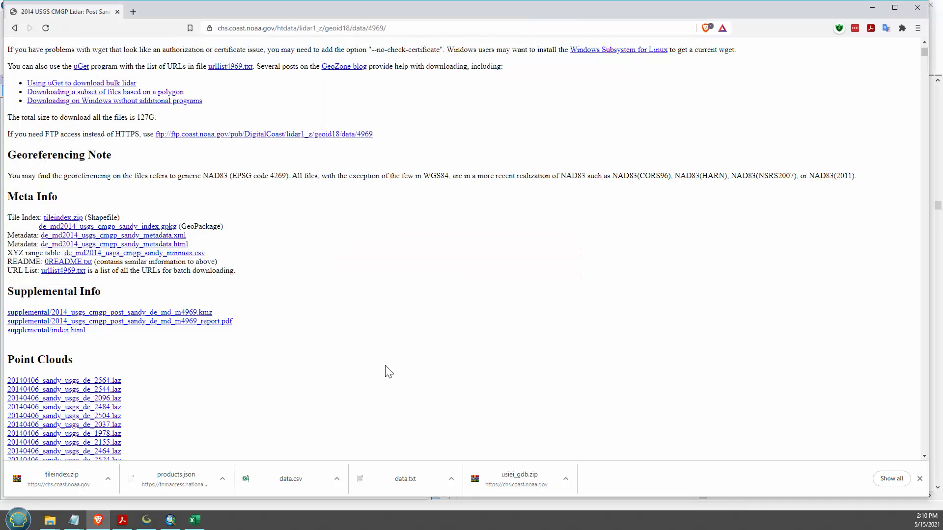
Show the downloaded tileindex.zip in its folder, extract its contents into From_NOAA, and delete the archive
right_click(57, 488)
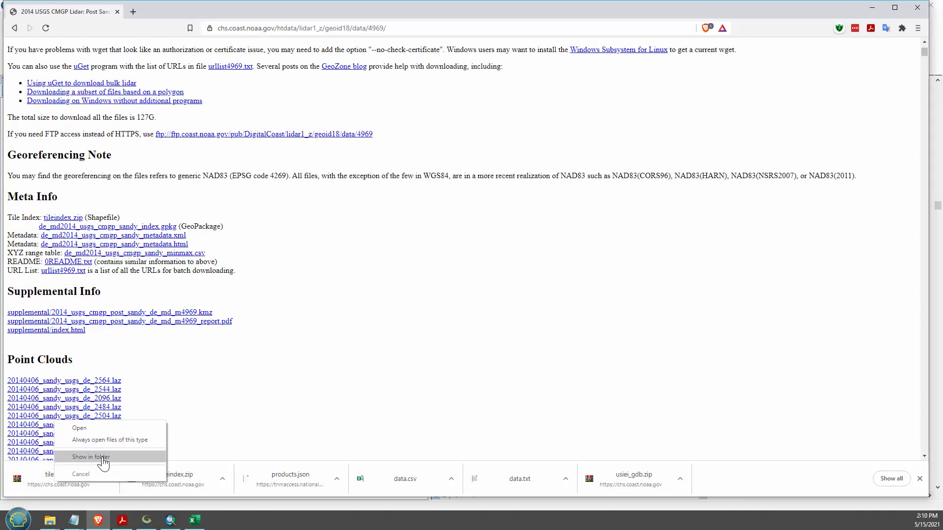
click(98, 457)
click(612, 113)
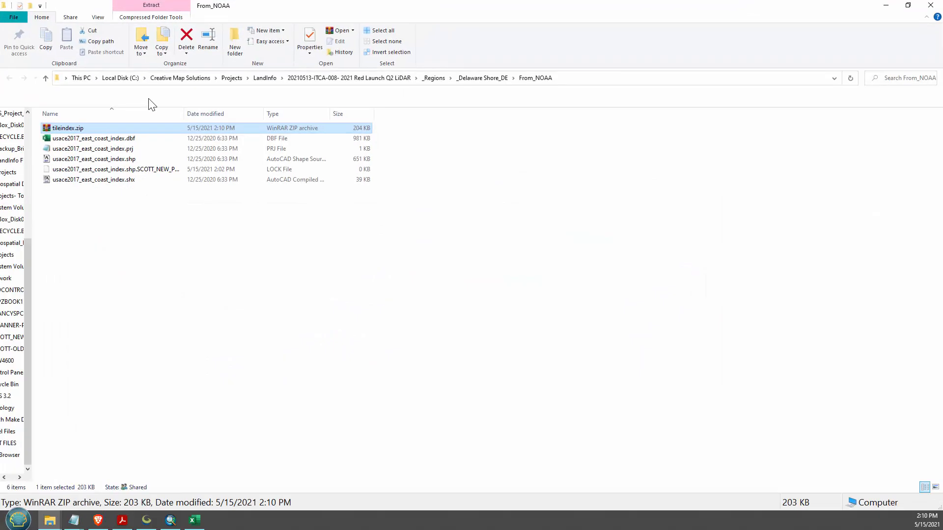
right_click(95, 134)
right_click(95, 131)
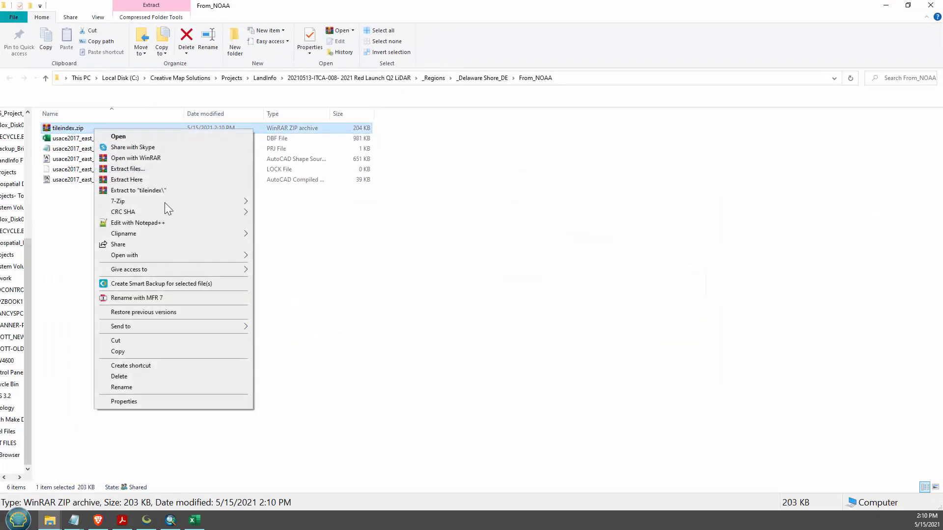
mouse_move(156, 202)
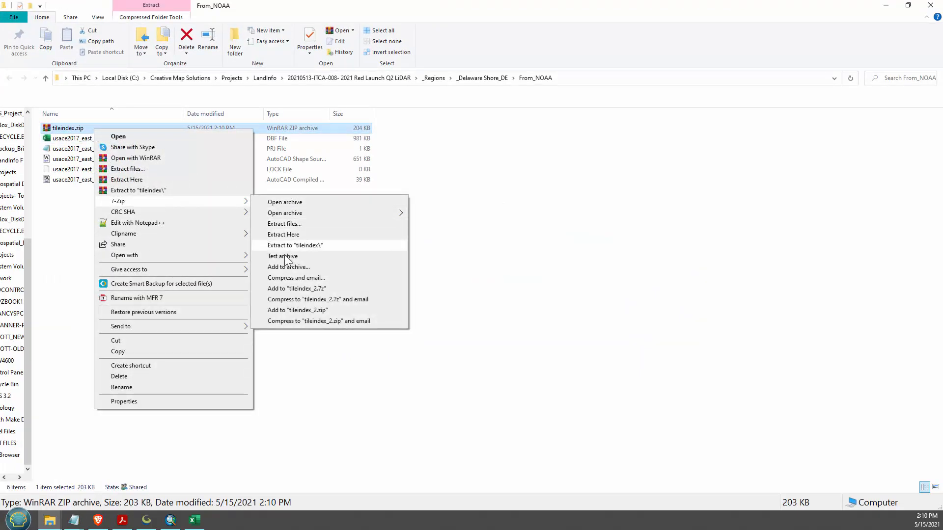
click(291, 235)
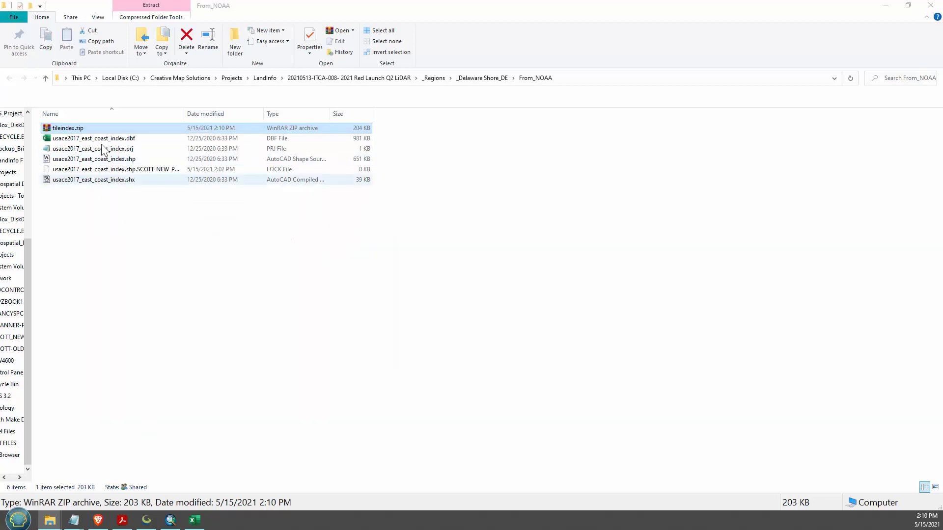
key(Delete)
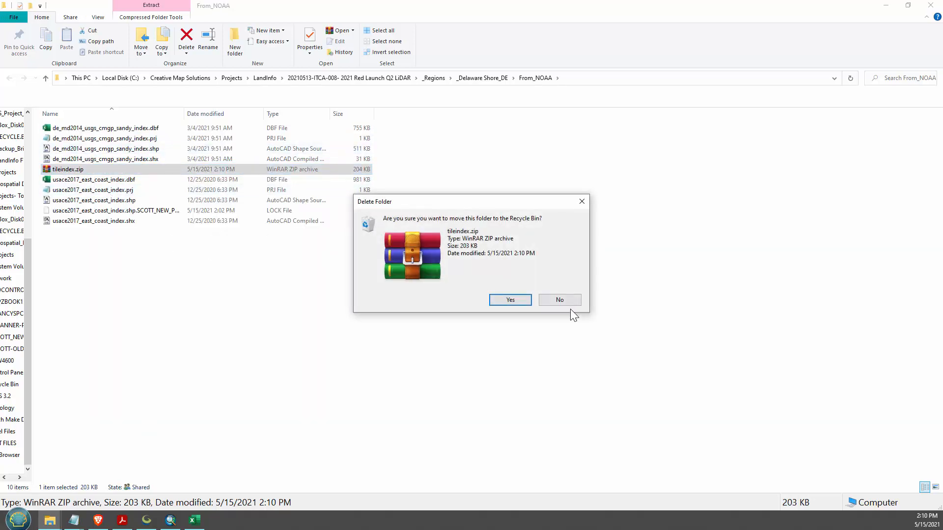
click(523, 300)
Switch to ArcMap and add de_md2014_usgs_cmgp_sandy_index.shp from the From_NOAA folder to the map
click(139, 149)
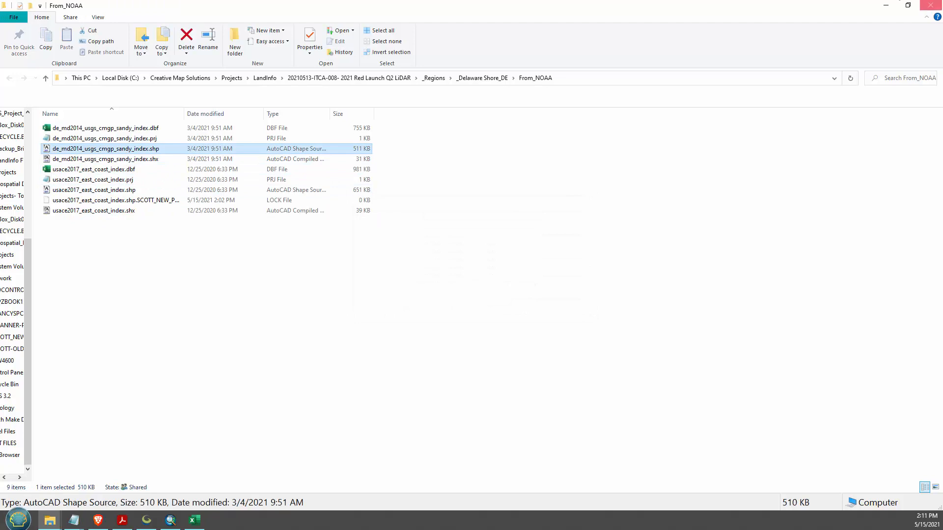
click(908, 5)
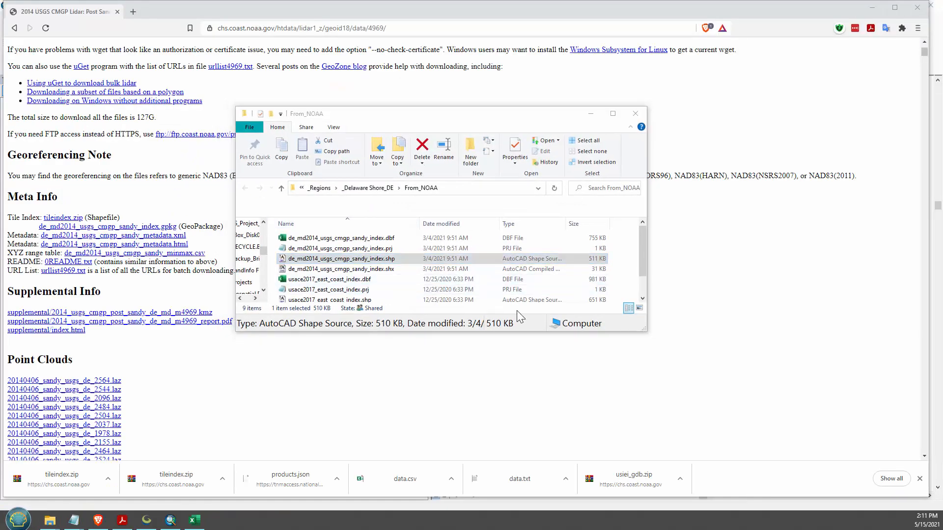
key(alt+Tab)
key(alt+Tab)
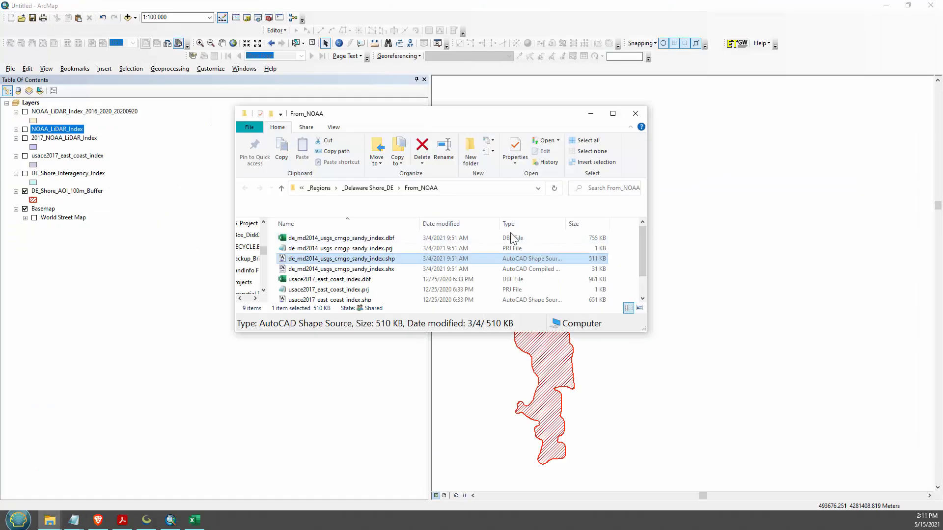
drag(476, 259, 739, 362)
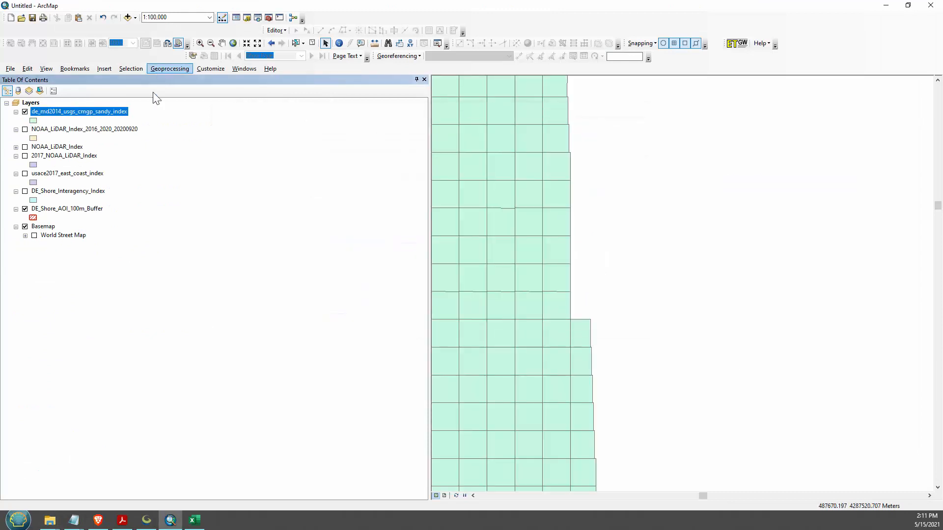
Select by location only the de_md2014_usgs_cmgp_sandy_index features that intersect DE_Shore_AOI_100m_Buffer
click(131, 68)
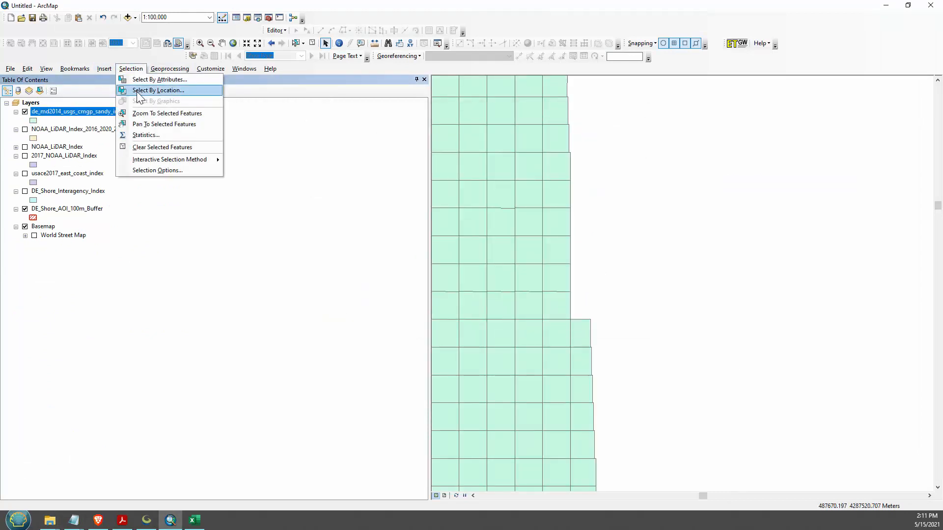
click(139, 93)
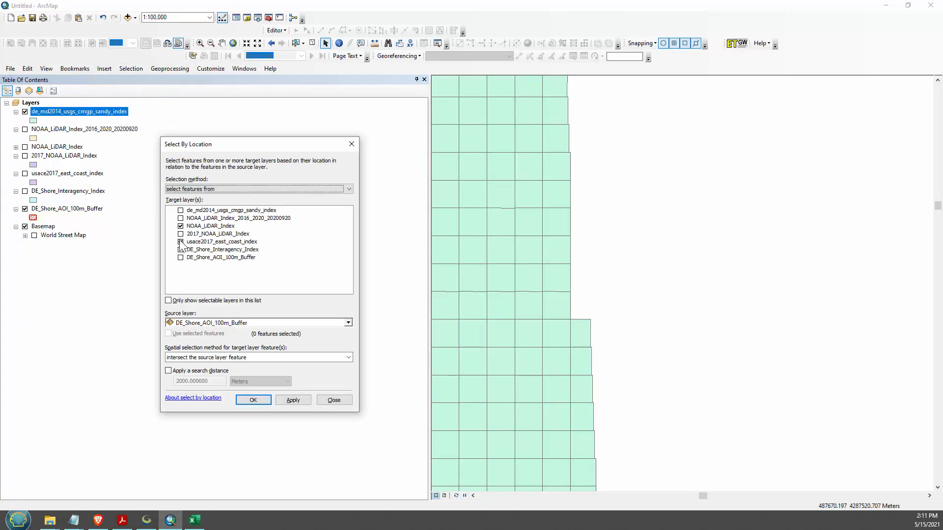
click(181, 226)
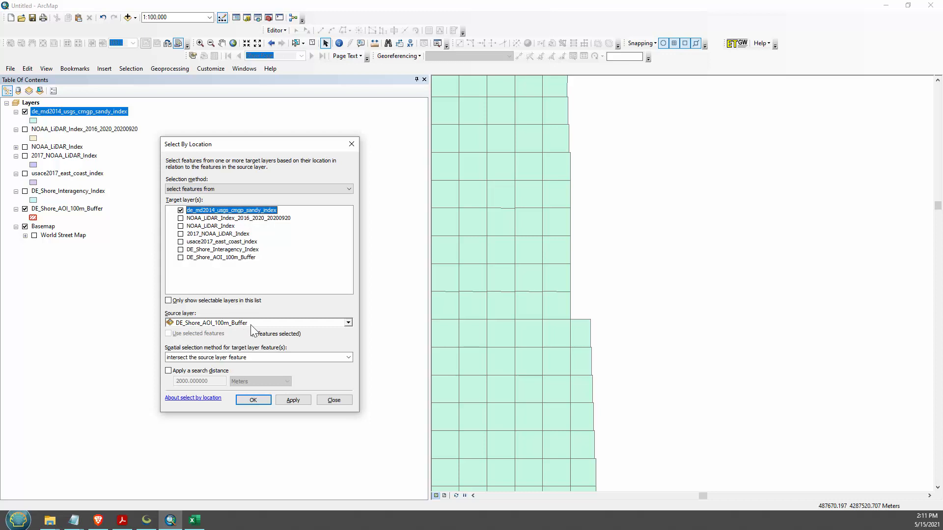
click(254, 398)
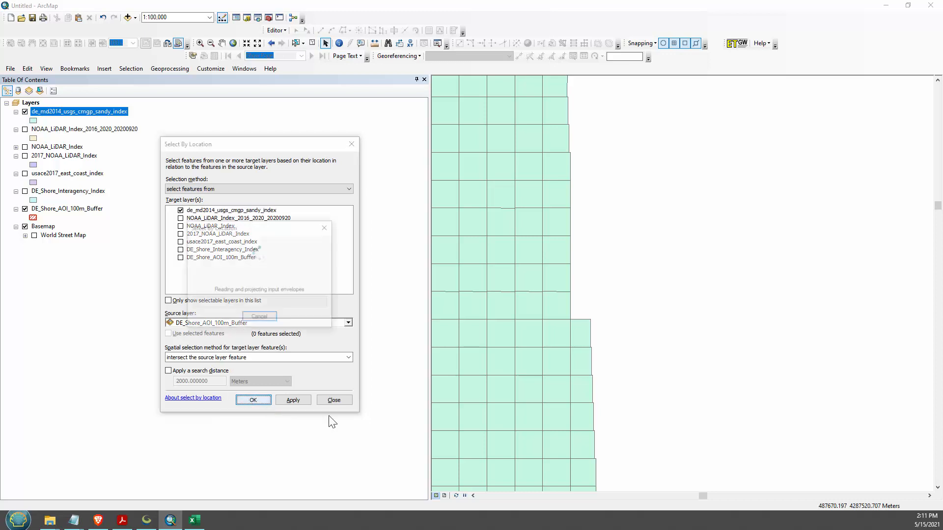
Set up an export of the selected de_md2014_usgs_cmgp_sandy_index tiles in the data frame's coordinate system, browsing to Delaware Shore's GIS\Shps folder for the output
right_click(89, 112)
mouse_move(196, 279)
click(245, 284)
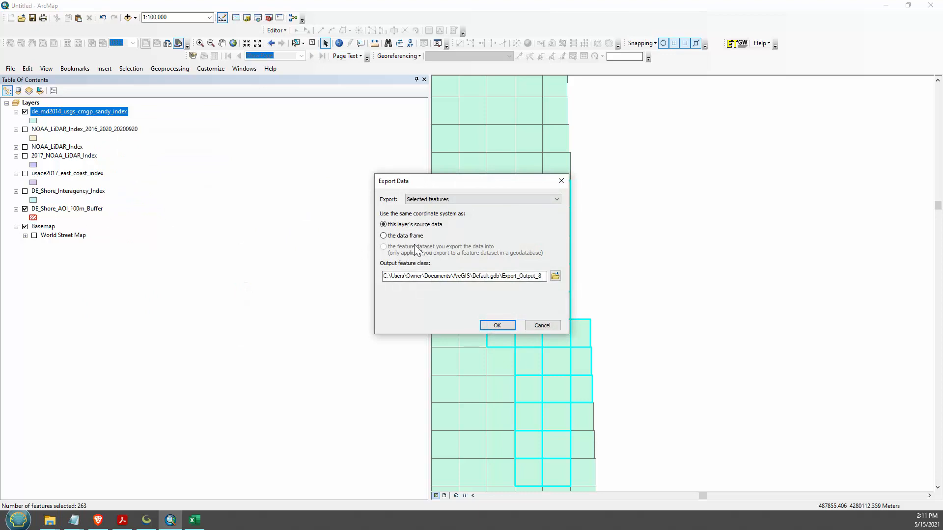
click(555, 276)
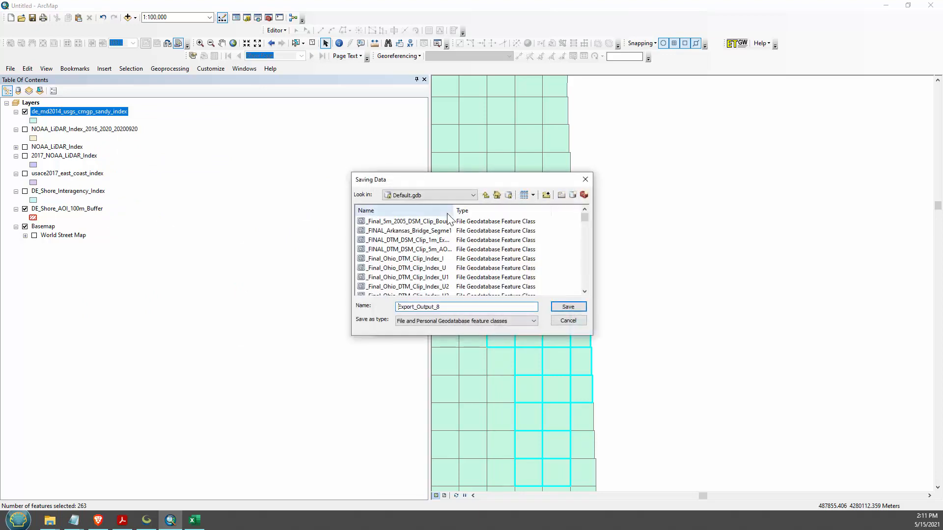
click(420, 195)
click(476, 237)
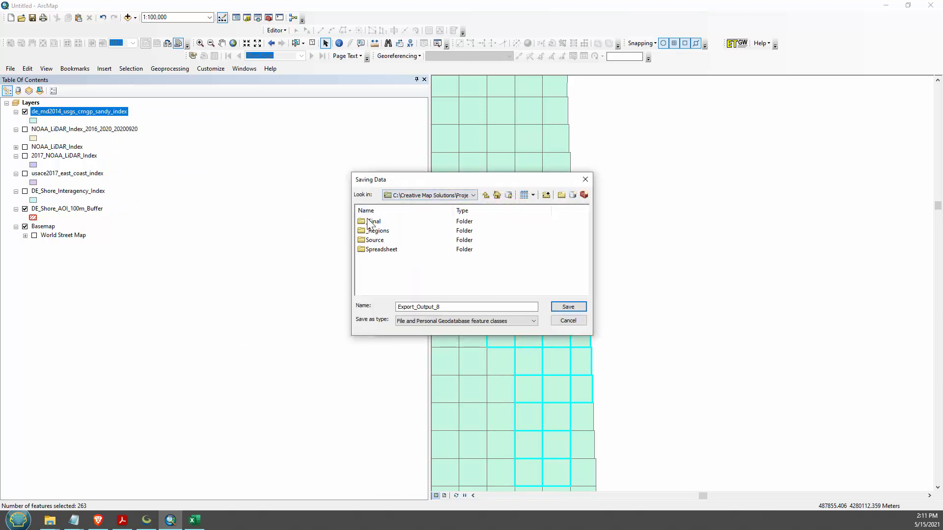
double_click(382, 231)
double_click(409, 223)
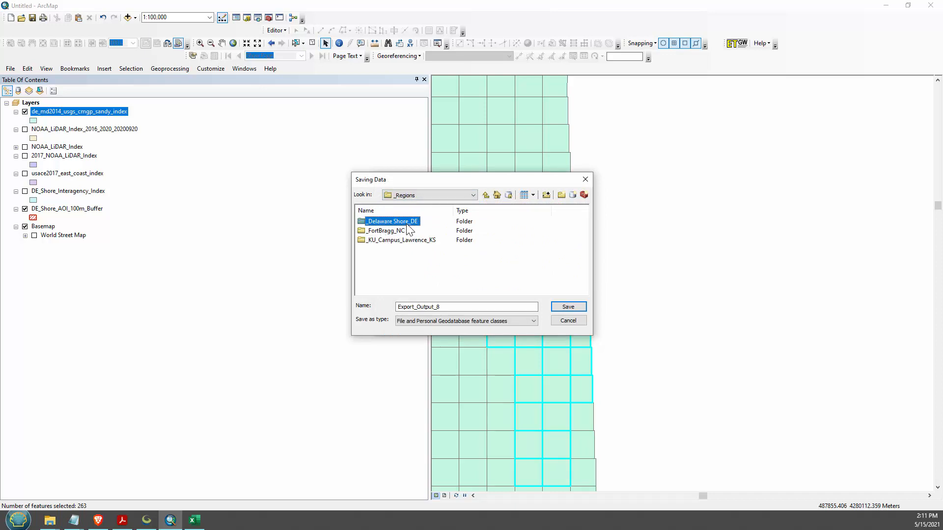
click(370, 278)
double_click(369, 278)
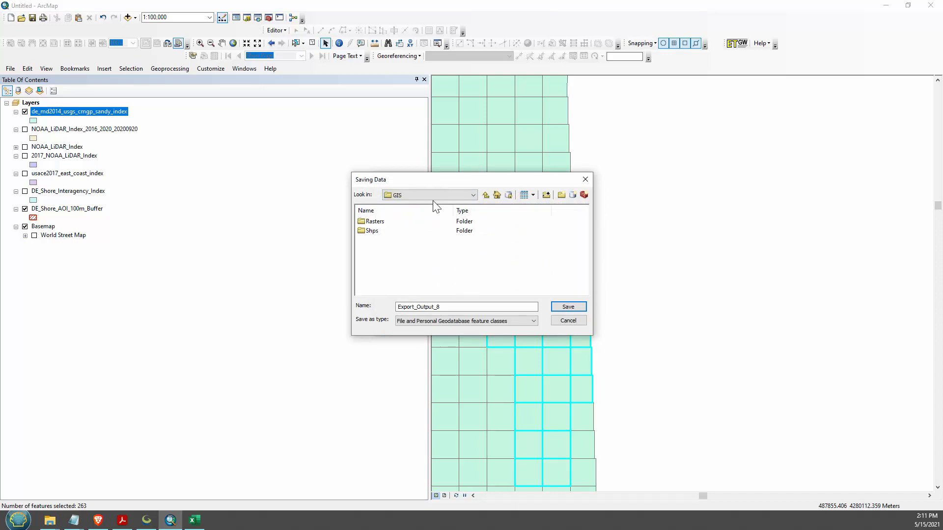
double_click(369, 230)
drag(481, 178, 249, 173)
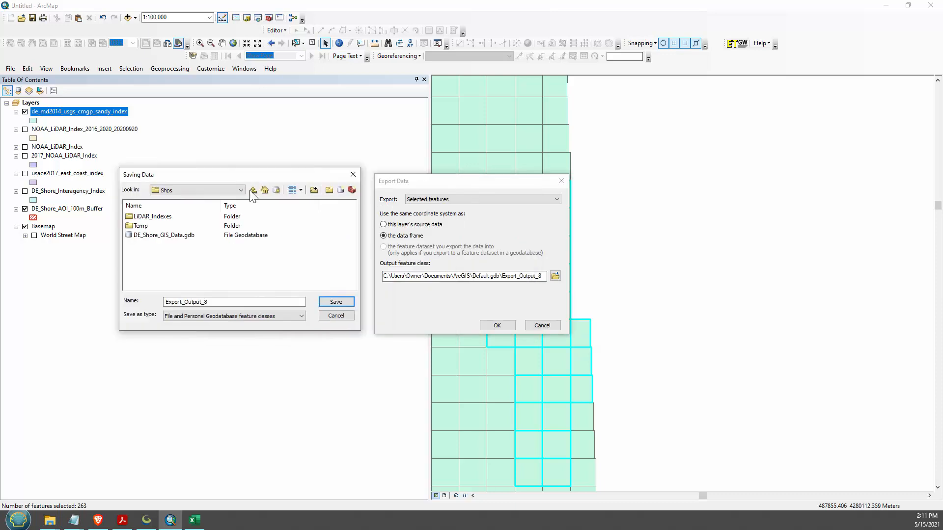
click(144, 236)
double_click(144, 236)
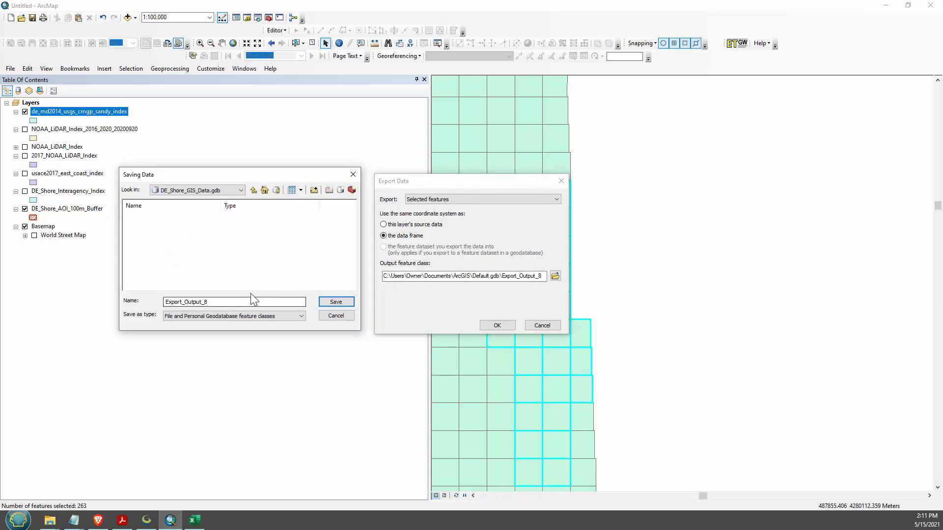
click(197, 190)
scroll(209, 262, up, 1)
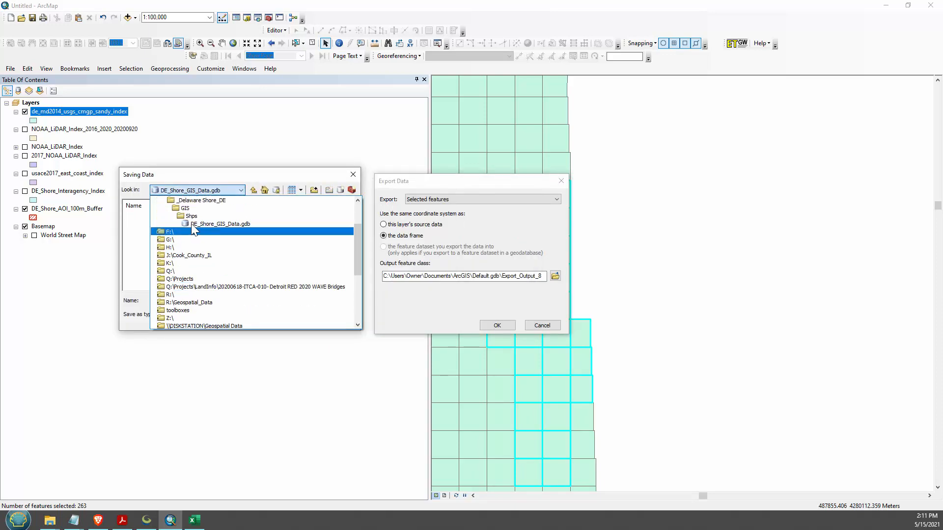
click(193, 216)
Export the selected tiles as a shapefile in the LiDAR_Indexes folder, adapting the year in the existing 2017_NOAA_LiDAR_Index.shp name
double_click(143, 217)
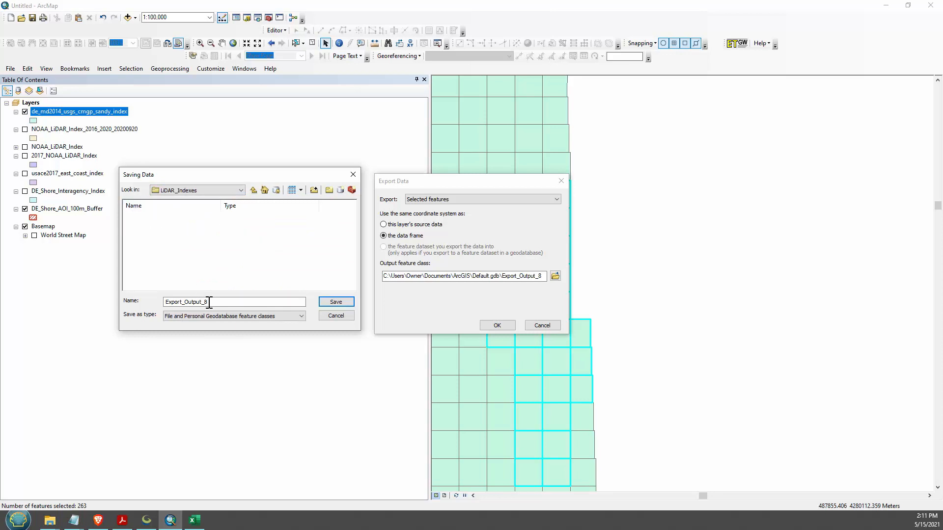
click(198, 316)
click(190, 330)
click(173, 220)
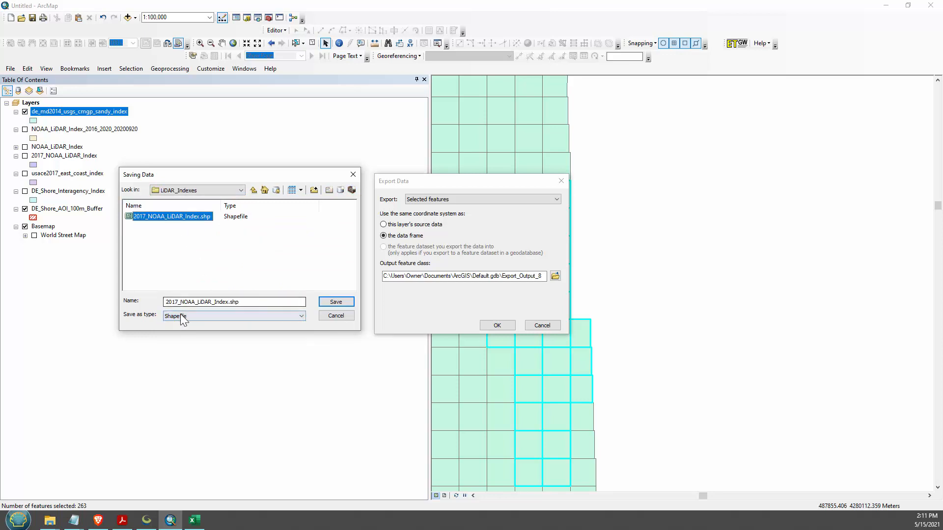
click(178, 301)
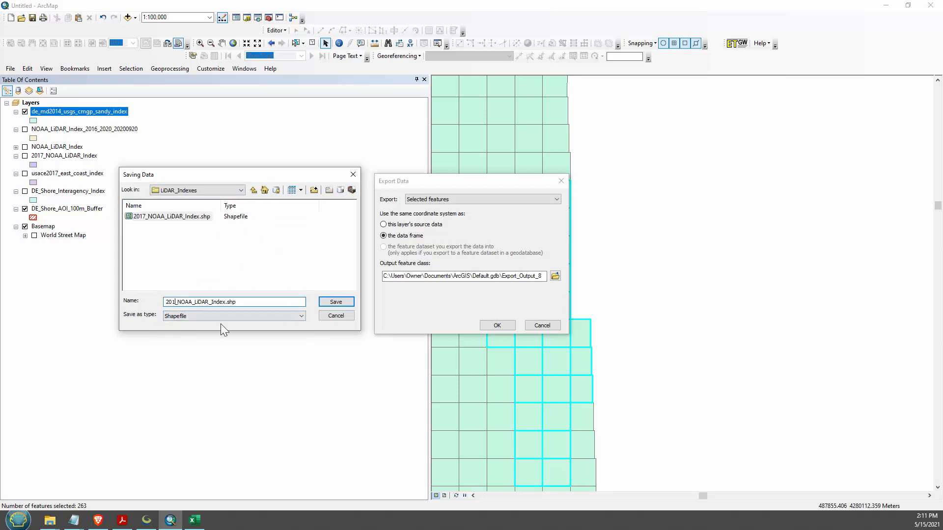
key(Return)
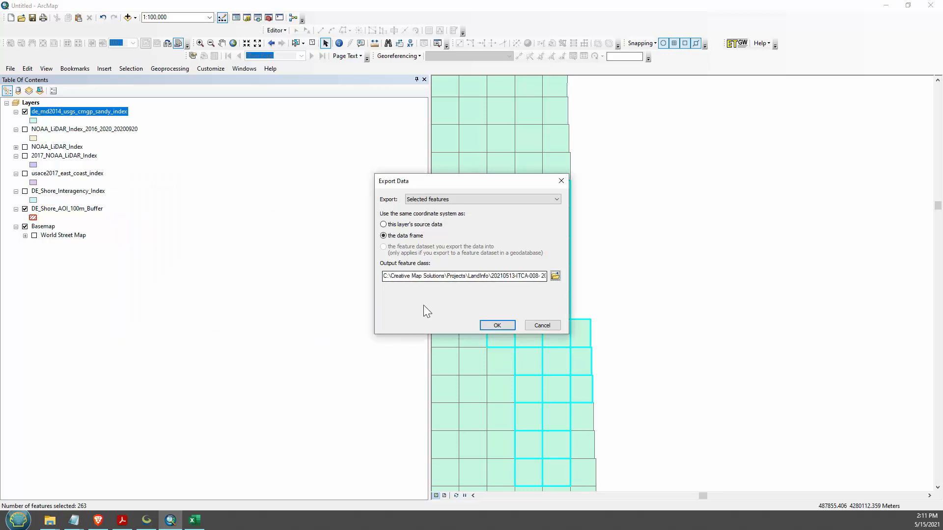
click(501, 326)
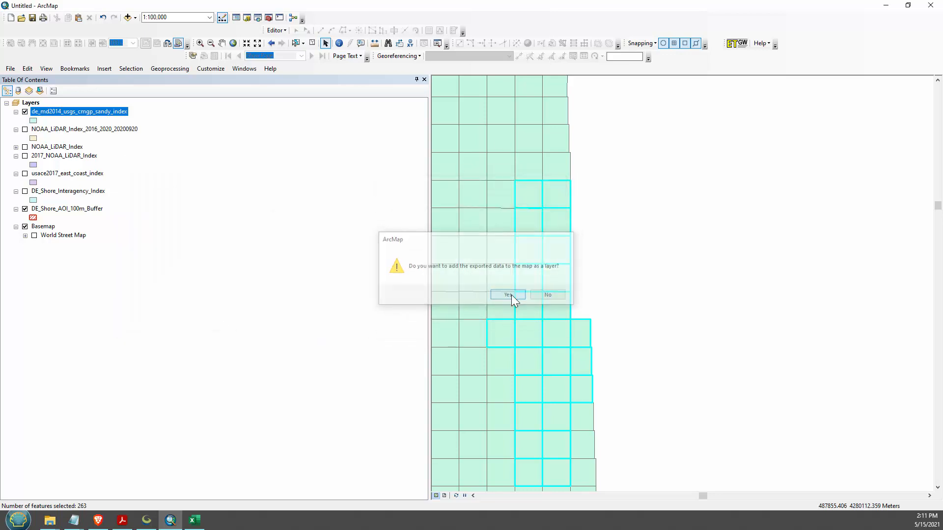
Add the exported 2014 tile index to the map as a layer and check the layers' source folders
click(509, 295)
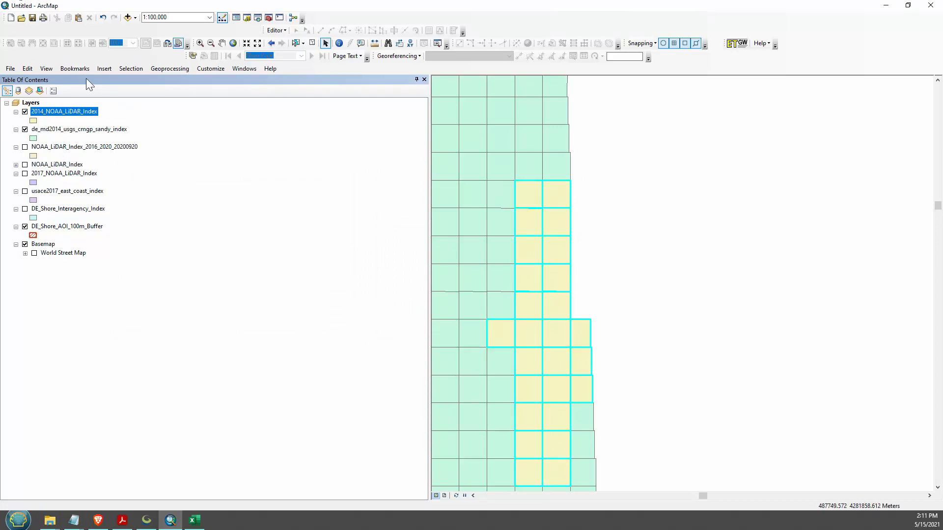
click(18, 91)
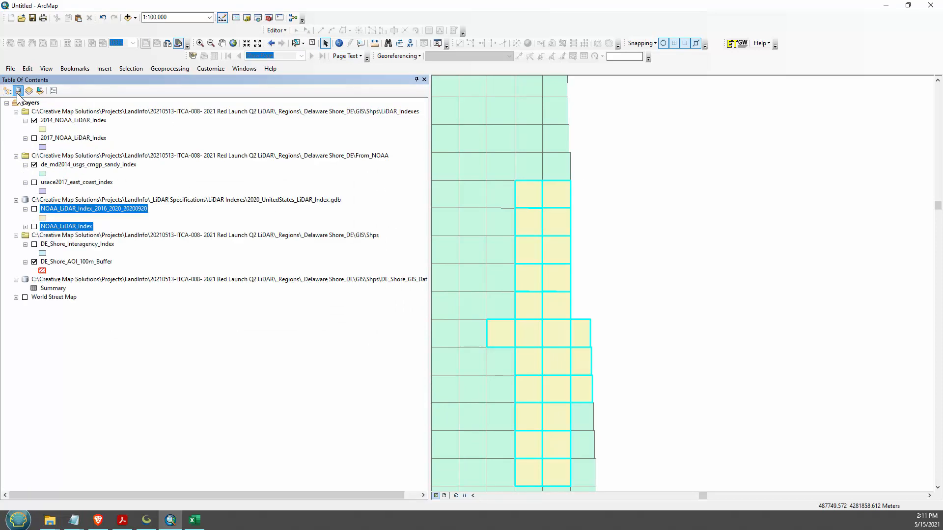
click(7, 91)
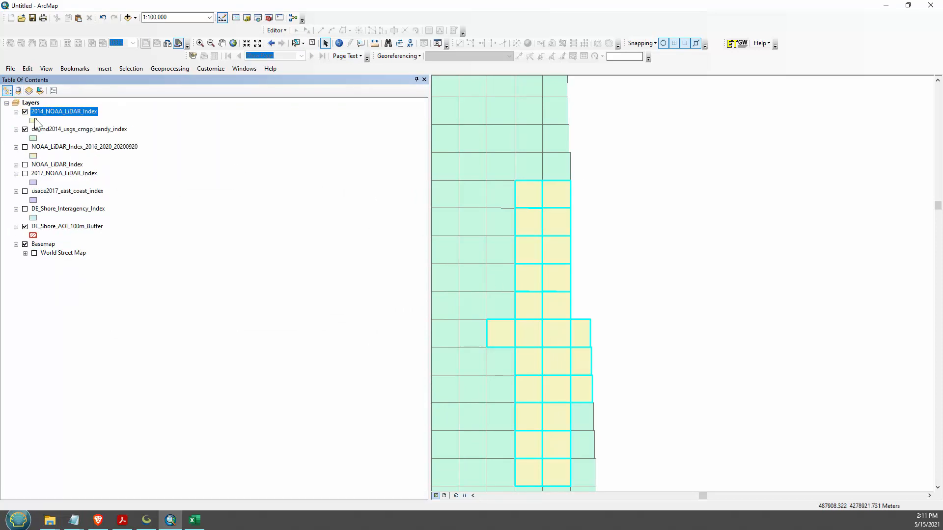
Hide de_md2014_usgs_cmgp_sandy_index and show 2017_NOAA_LiDAR_Index, with its legend collapsed, above 2014_NOAA_LiDAR_Index
click(25, 129)
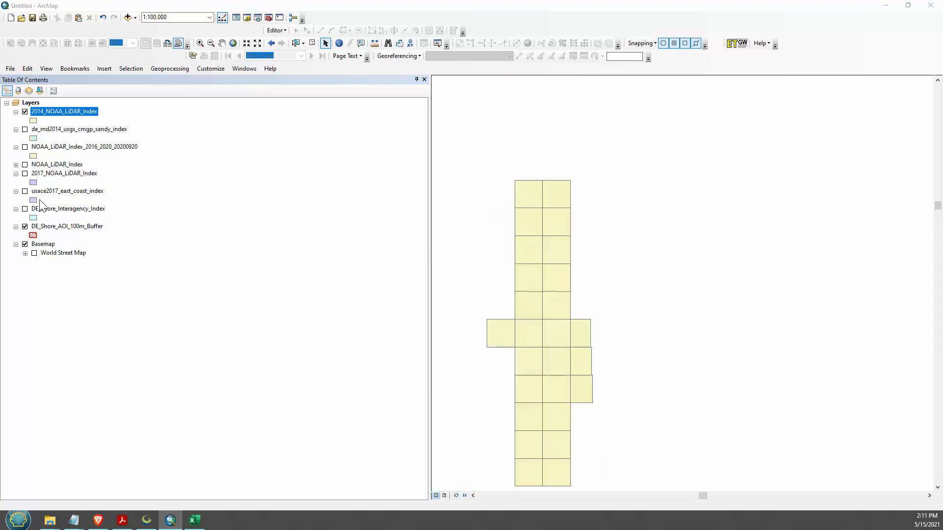
click(16, 173)
click(25, 174)
mouse_move(58, 173)
mouse_down()
mouse_move(76, 132)
mouse_move(74, 108)
mouse_up()
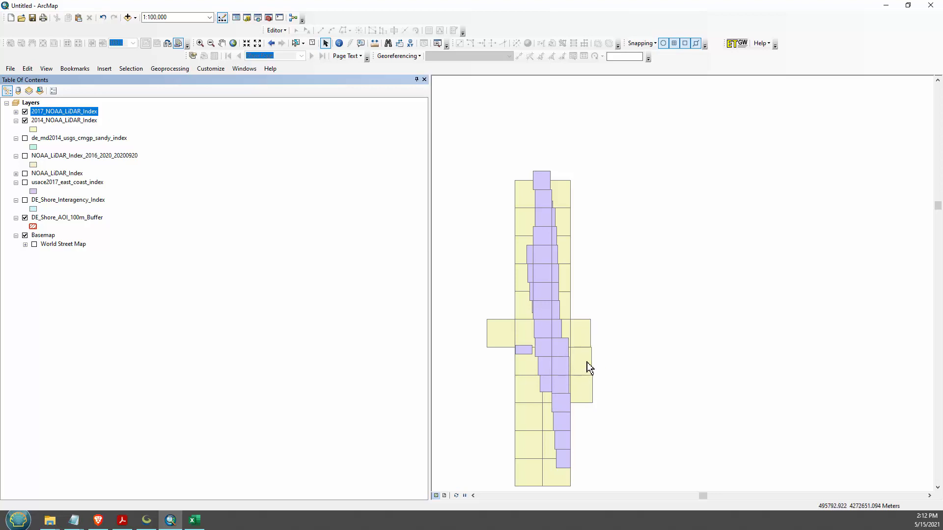
click(23, 68)
click(241, 207)
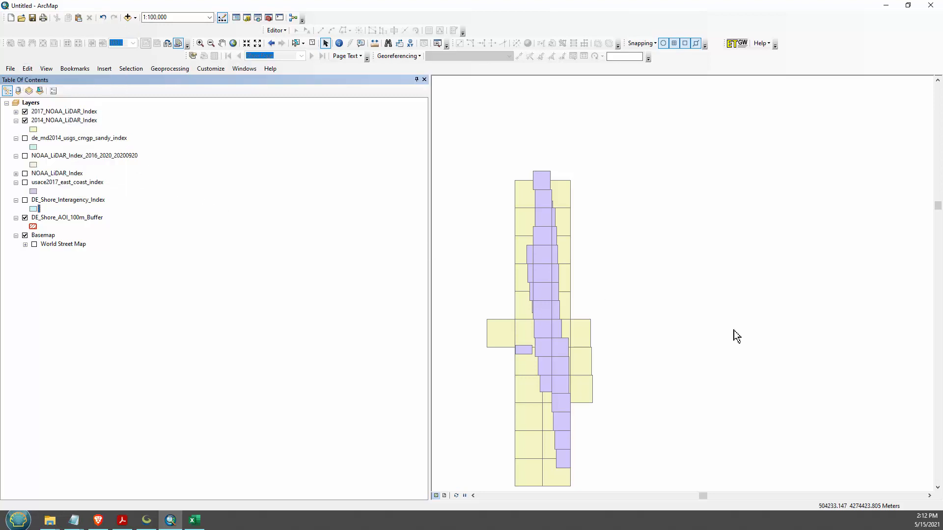
Compare the tile coverage of 2014_NOAA_LiDAR_Index and 2017_NOAA_LiDAR_Index by toggling the 2017 layer's visibility
click(49, 123)
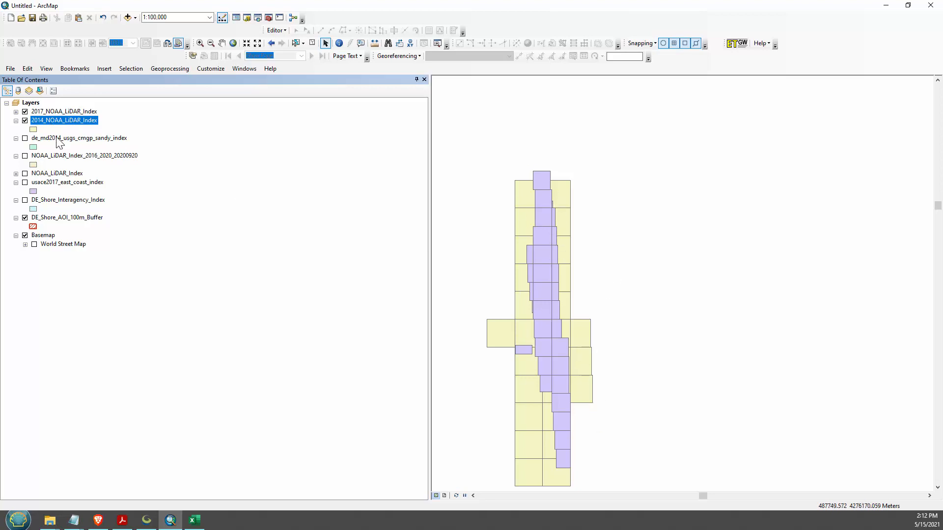
click(24, 112)
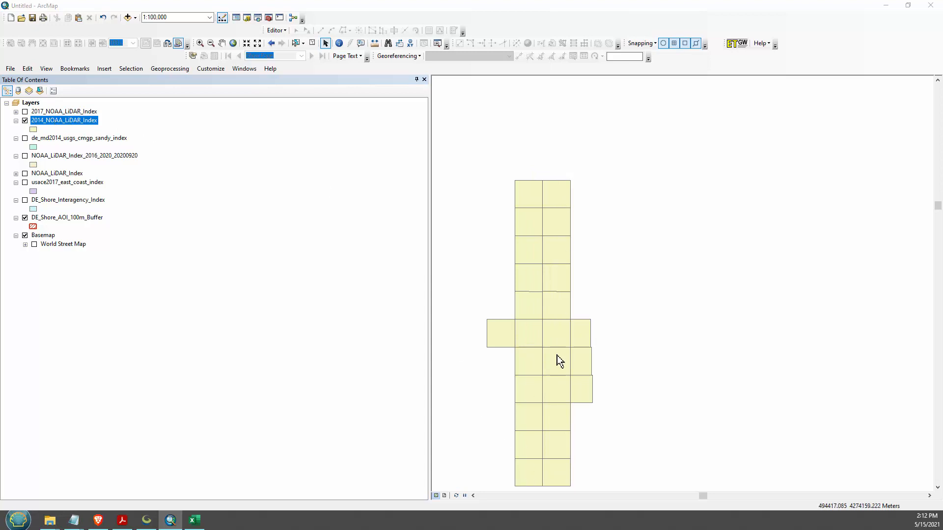
click(24, 112)
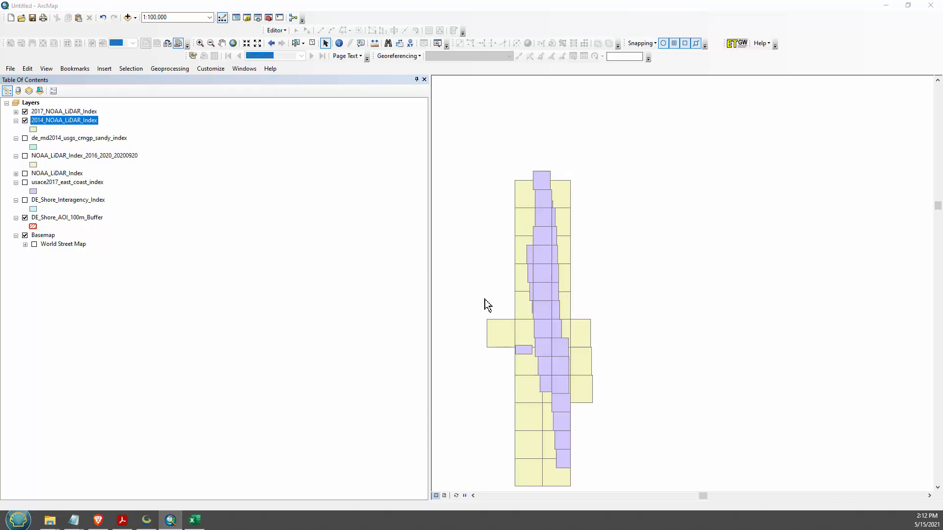
click(25, 112)
scroll(697, 275, up, 1)
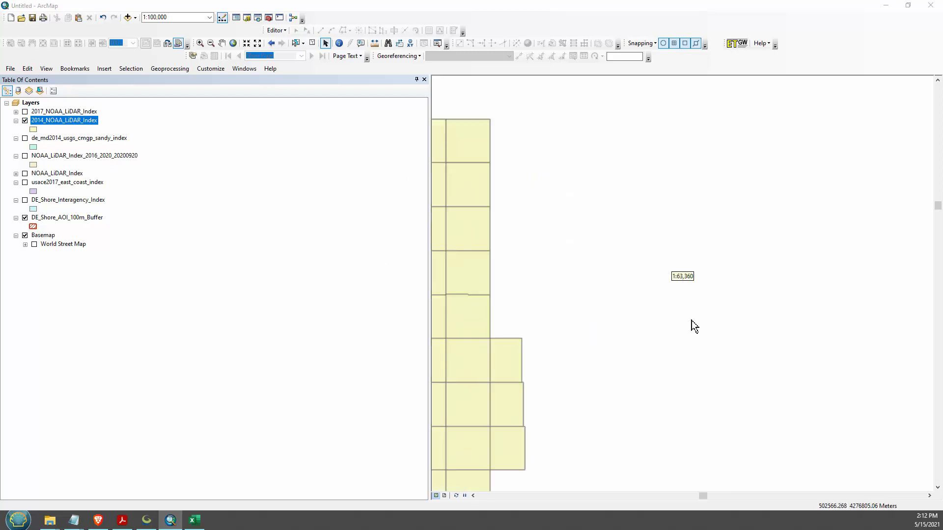
scroll(596, 441, up, 2)
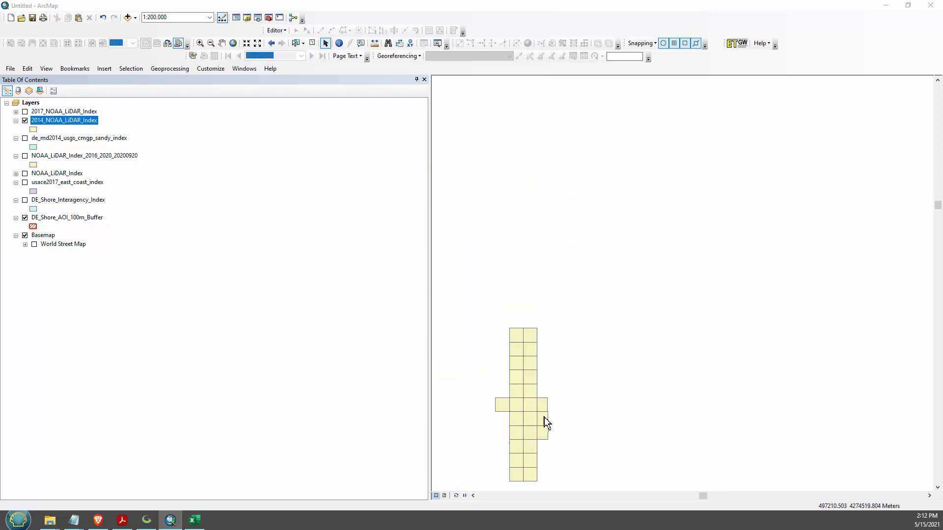
click(25, 112)
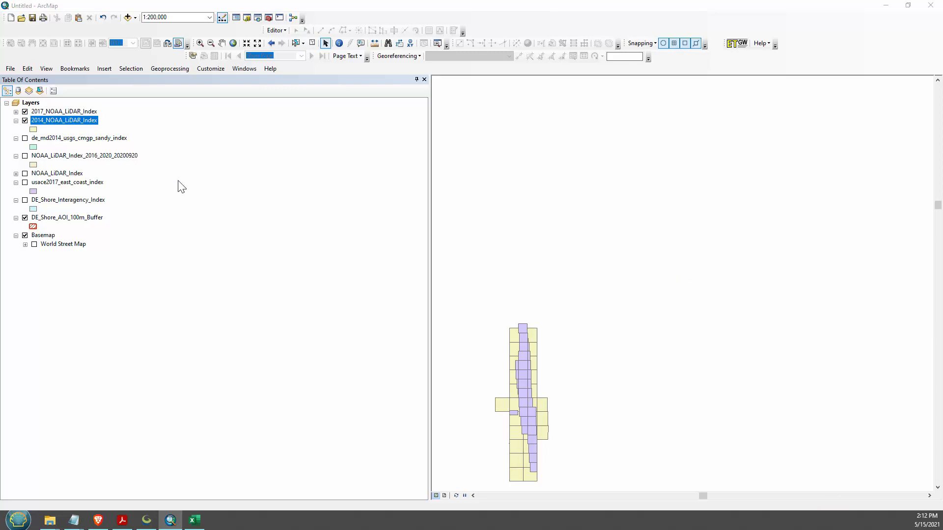